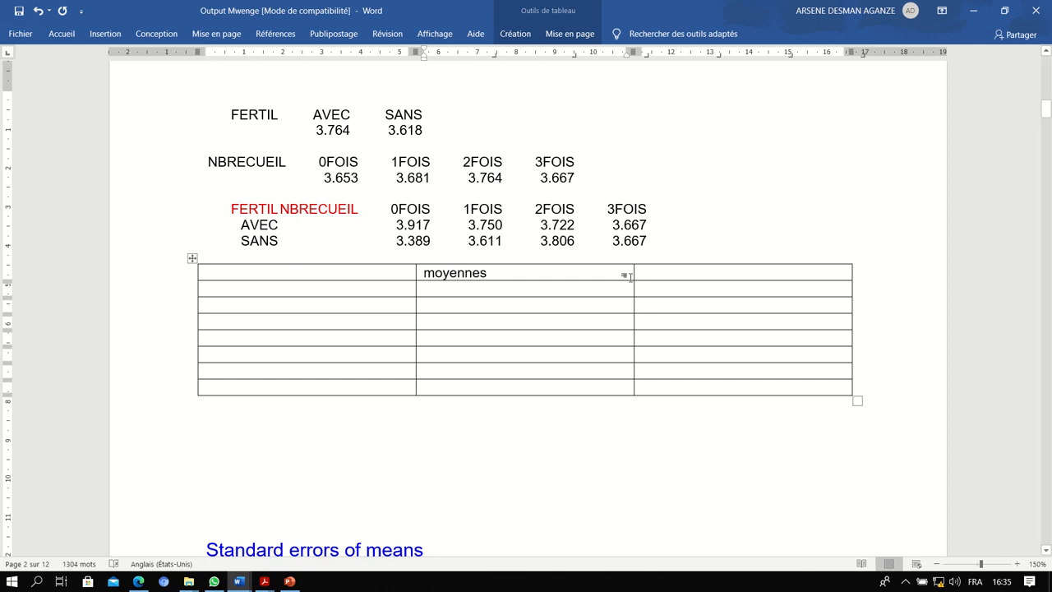
Enter Classes as the third column header and capitalise the second header as Moyennes.
{"action": "left_click", "coordinate": [679, 271]}
{"action": "type", "text": "Classes"}
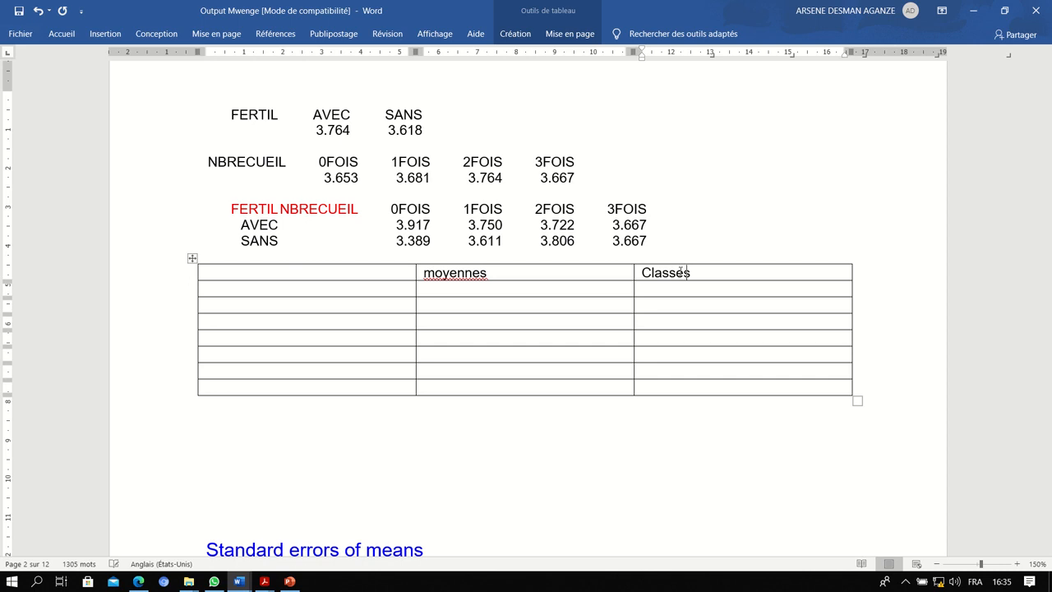
{"action": "left_click", "coordinate": [436, 278]}
{"action": "key", "text": "BackSpace"}
{"action": "type", "text": "M"}
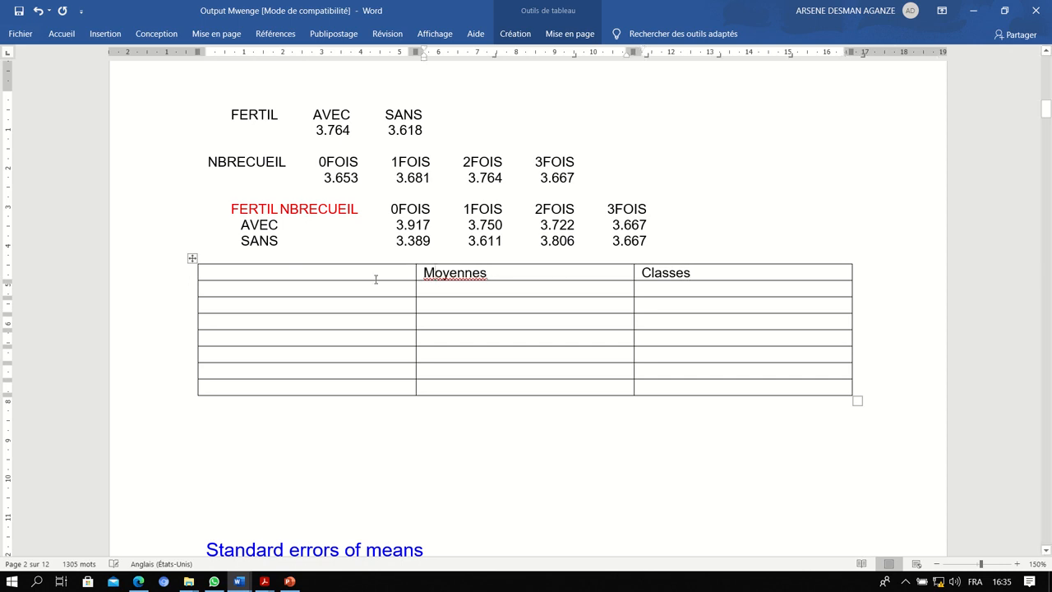
Enter Facteurs as the first column header of the new table.
{"action": "left_click", "coordinate": [359, 274]}
{"action": "type", "text": "fa"}
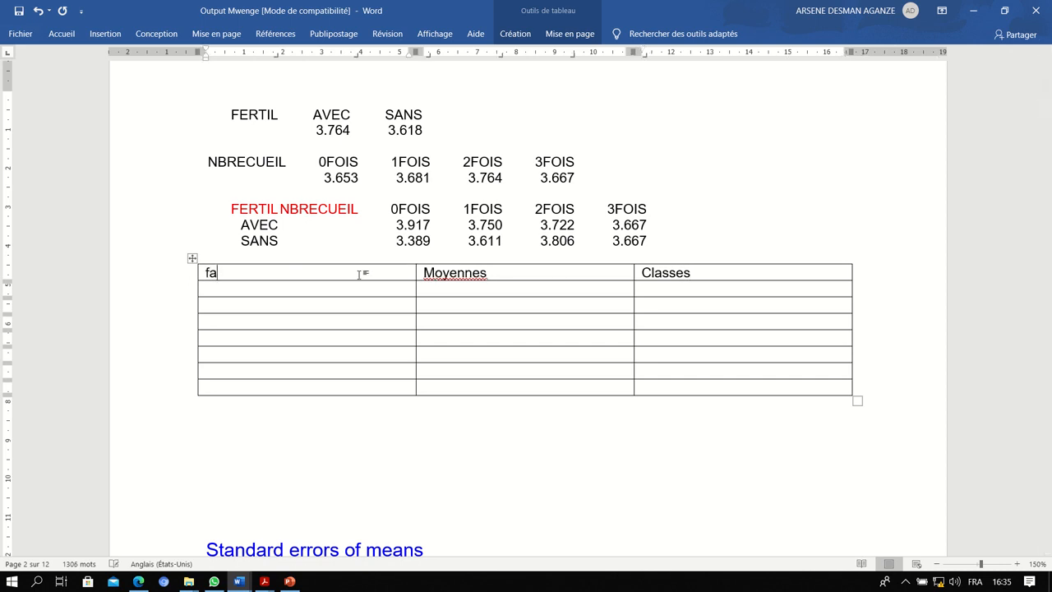
{"action": "key", "text": "BackSpace"}
{"action": "key", "text": "BackSpace"}
{"action": "type", "text": "Fca"}
{"action": "type", "text": "t"}
{"action": "key", "text": "BackSpace"}
{"action": "key", "text": "BackSpace"}
{"action": "key", "text": "BackSpace"}
{"action": "type", "text": "actrun"}
{"action": "key", "text": "BackSpace"}
{"action": "key", "text": "BackSpace"}
{"action": "key", "text": "BackSpace"}
{"action": "type", "text": "eurs"}
{"action": "left_click", "coordinate": [262, 286]}
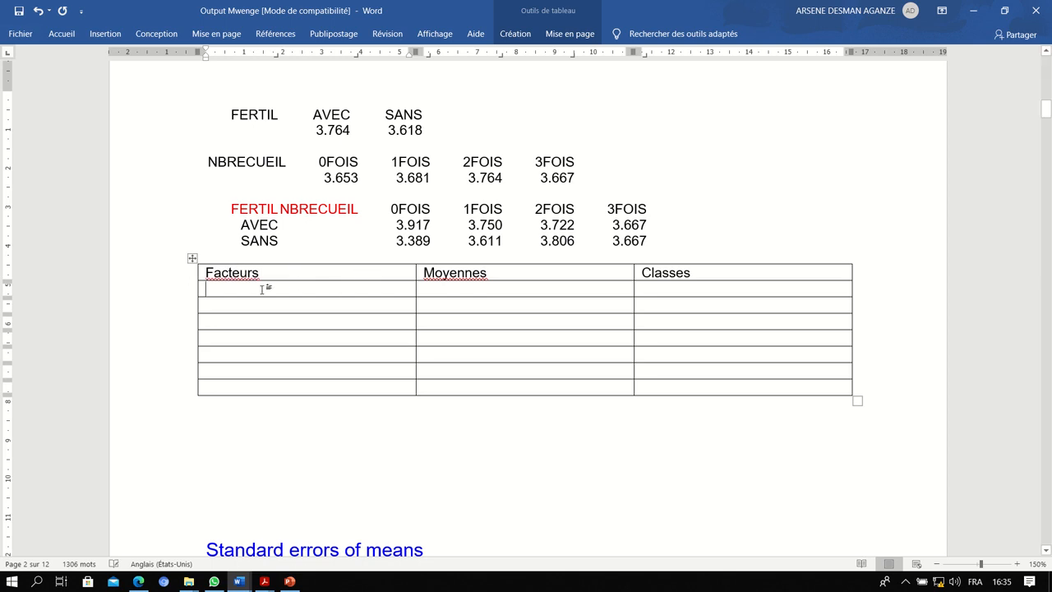
{"action": "left_click", "coordinate": [466, 273]}
{"action": "right_click", "coordinate": [465, 273]}
{"action": "left_click", "coordinate": [422, 287]}
{"action": "key", "text": "BackSpace"}
{"action": "key", "text": "BackSpace"}
{"action": "type", "text": "s"}
{"action": "left_click_drag", "start_coordinate": [398, 228], "coordinate": [649, 242]}
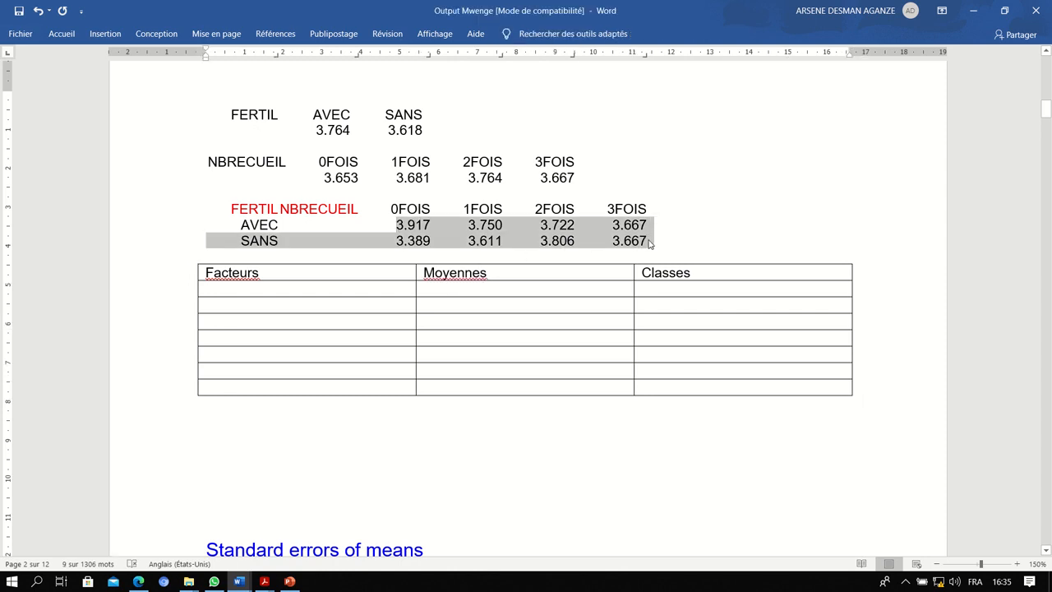
{"action": "left_click", "coordinate": [649, 243]}
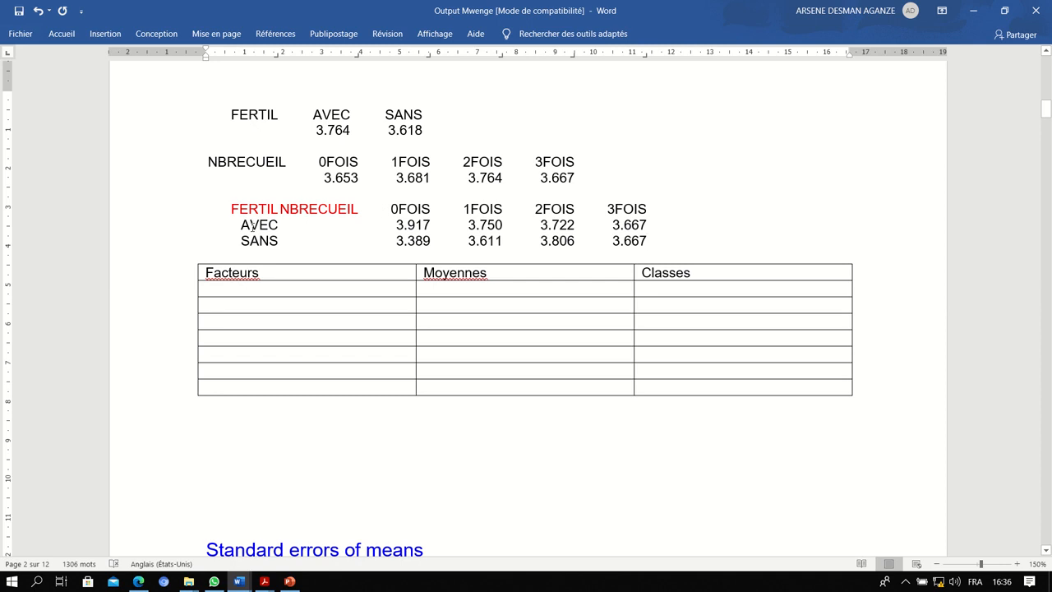
Fill the first data row with the factor Avec * 0fois and its mean 3.917.
{"action": "left_click", "coordinate": [232, 288]}
{"action": "type", "text": "av"}
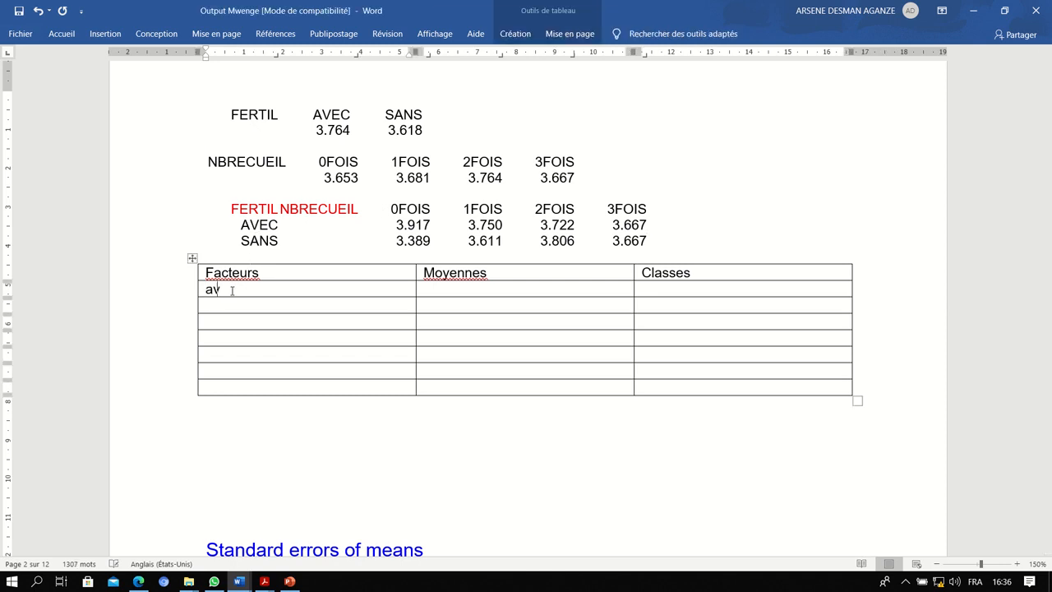
{"action": "type", "text": "ec * 0fois"}
{"action": "left_click_drag", "start_coordinate": [431, 226], "coordinate": [394, 226]}
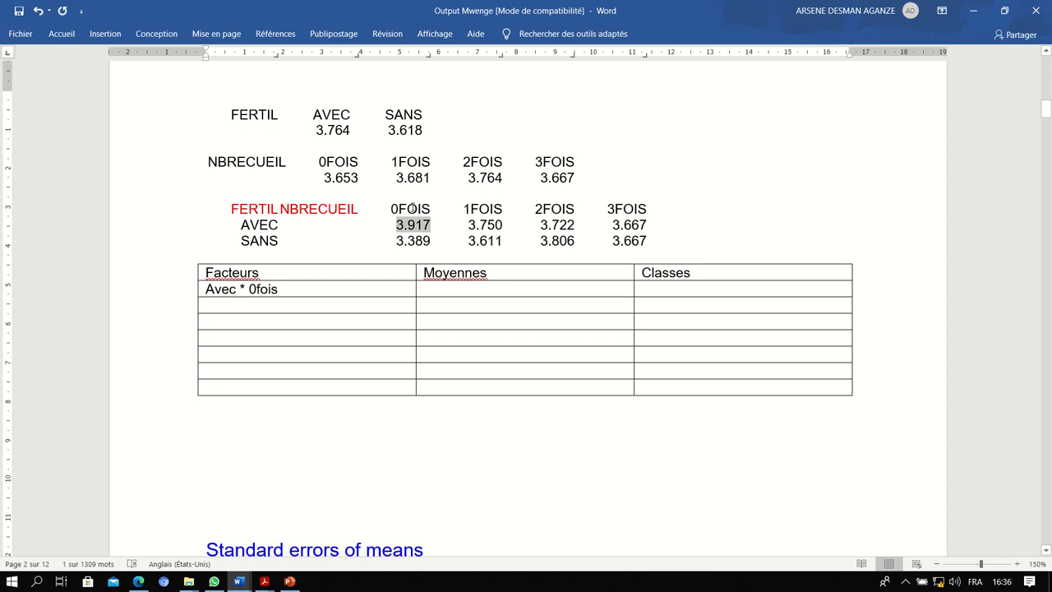
{"action": "left_click", "coordinate": [433, 292]}
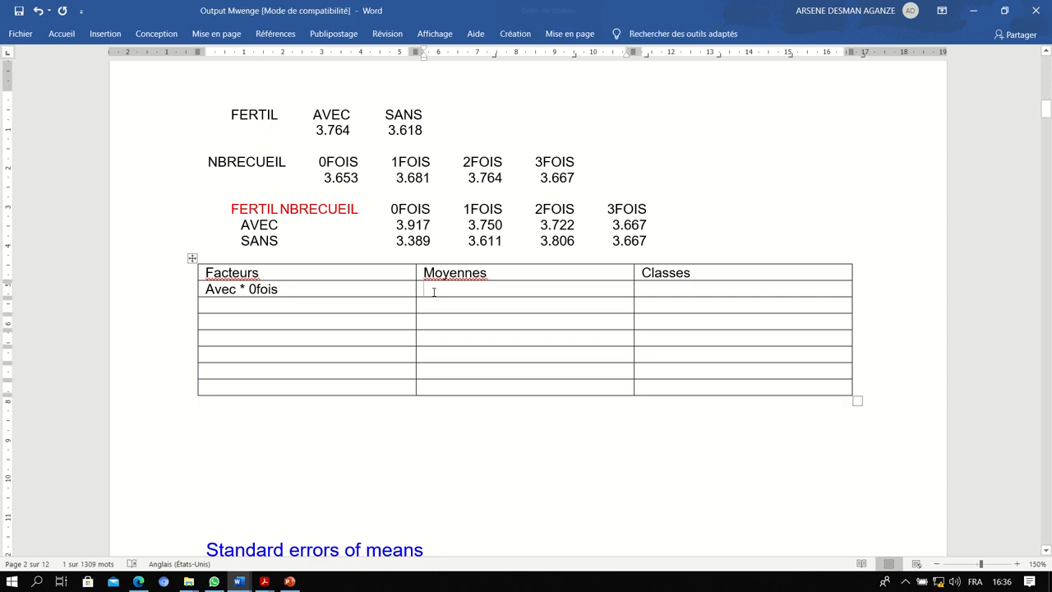
{"action": "type", "text": "3."}
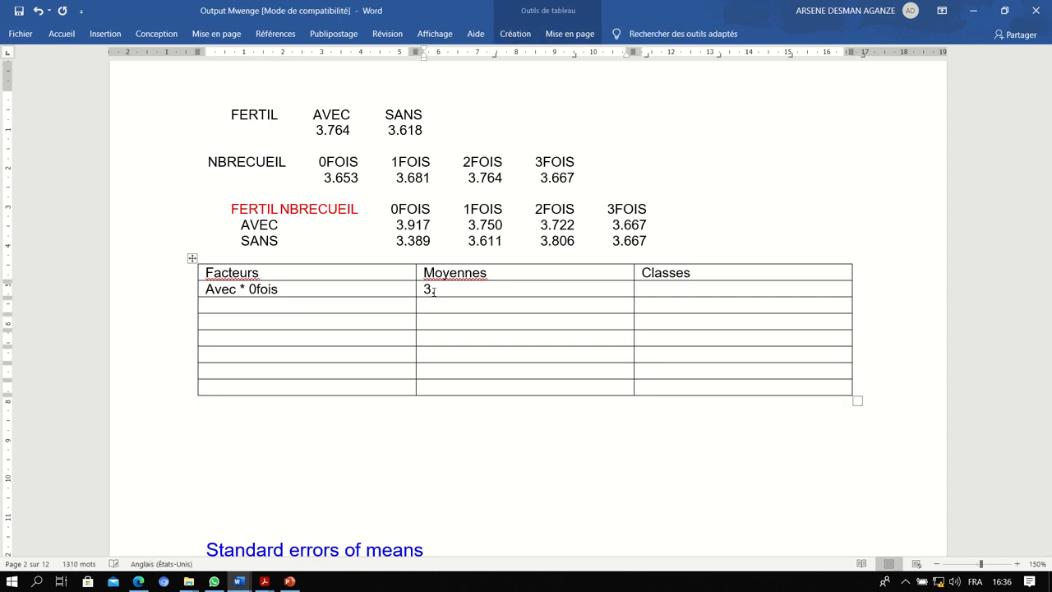
{"action": "type", "text": "917"}
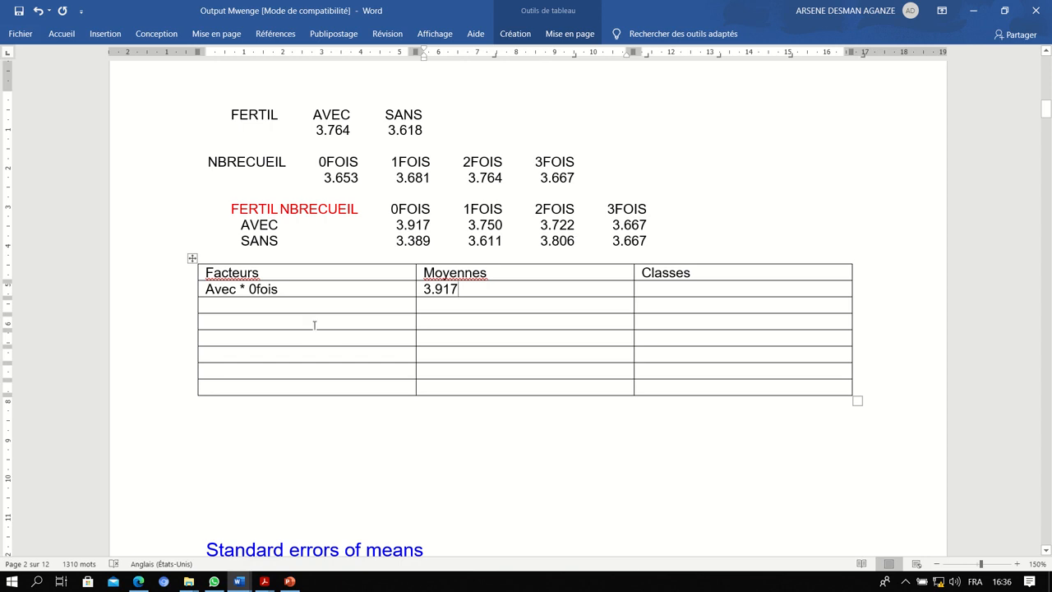
Fill the second data row with Sans * 2fois and the mean 3.806 moved from the interaction means, and delete the AVEC 0FOIS source value.
{"action": "left_click", "coordinate": [259, 304]}
{"action": "type", "text": "Sans "}
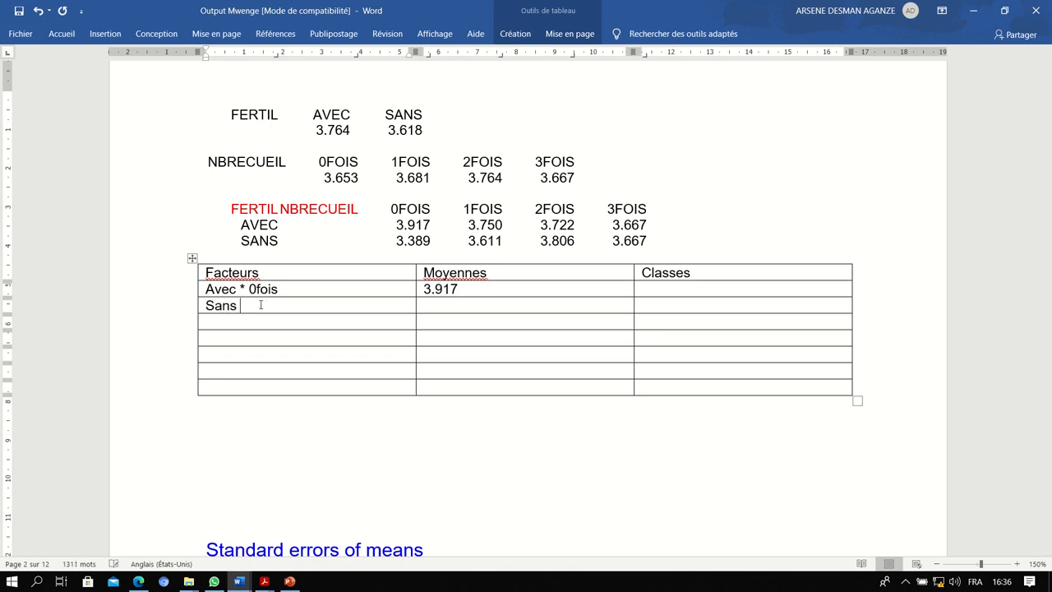
{"action": "type", "text": "/"}
{"action": "key", "text": "BackSpace"}
{"action": "type", "text": "* 2fois"}
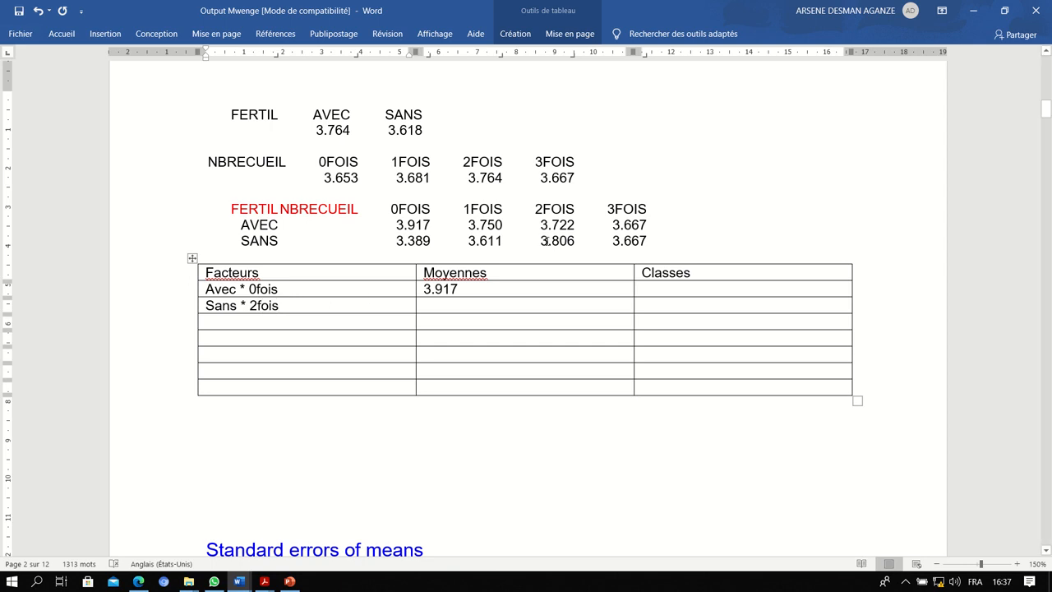
{"action": "left_click_drag", "start_coordinate": [540, 241], "coordinate": [481, 306]}
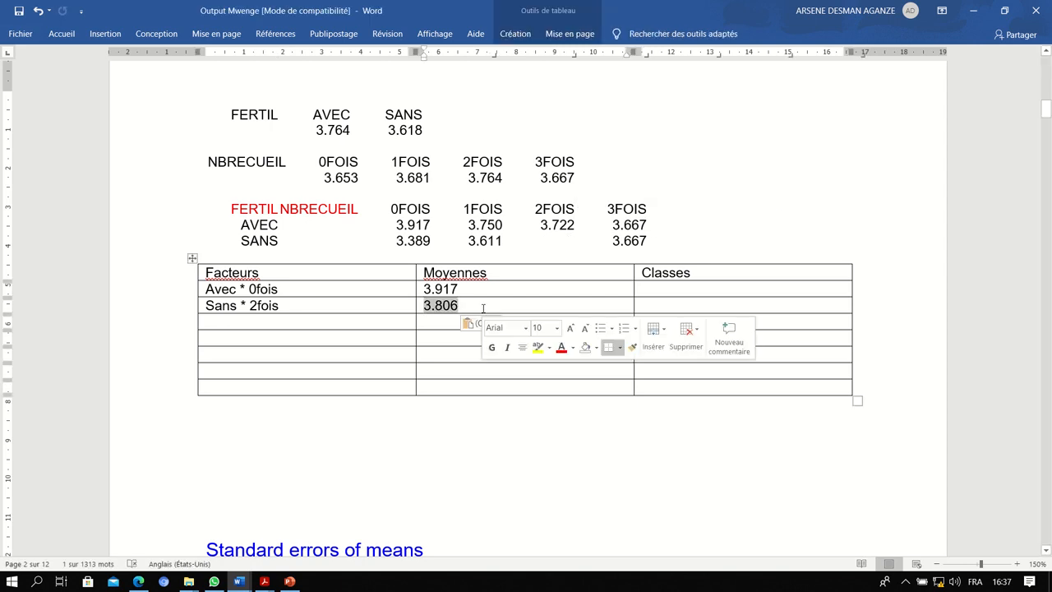
{"action": "left_click_drag", "start_coordinate": [432, 224], "coordinate": [397, 228]}
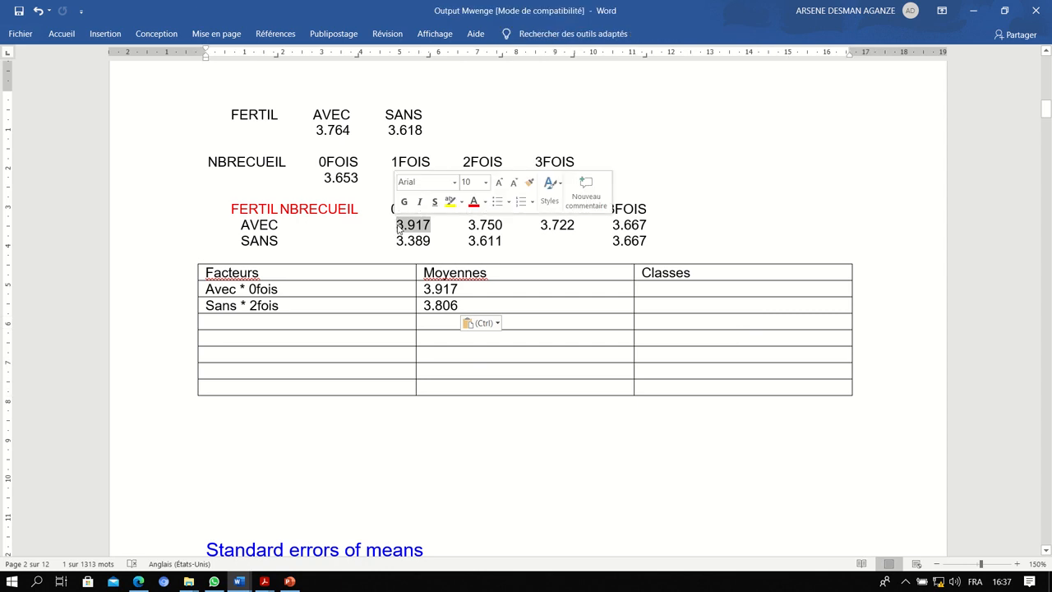
{"action": "key", "text": "Delete"}
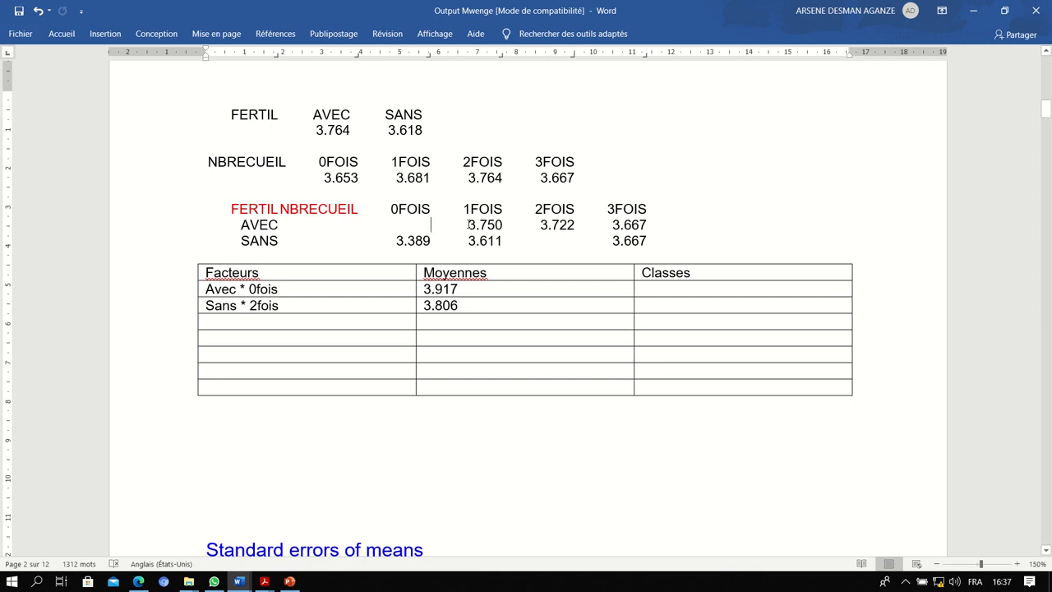
Fill the third data row with Avec * 1fois and move the mean 3.750 into it from the interaction means.
{"action": "left_click_drag", "start_coordinate": [470, 225], "coordinate": [489, 228]}
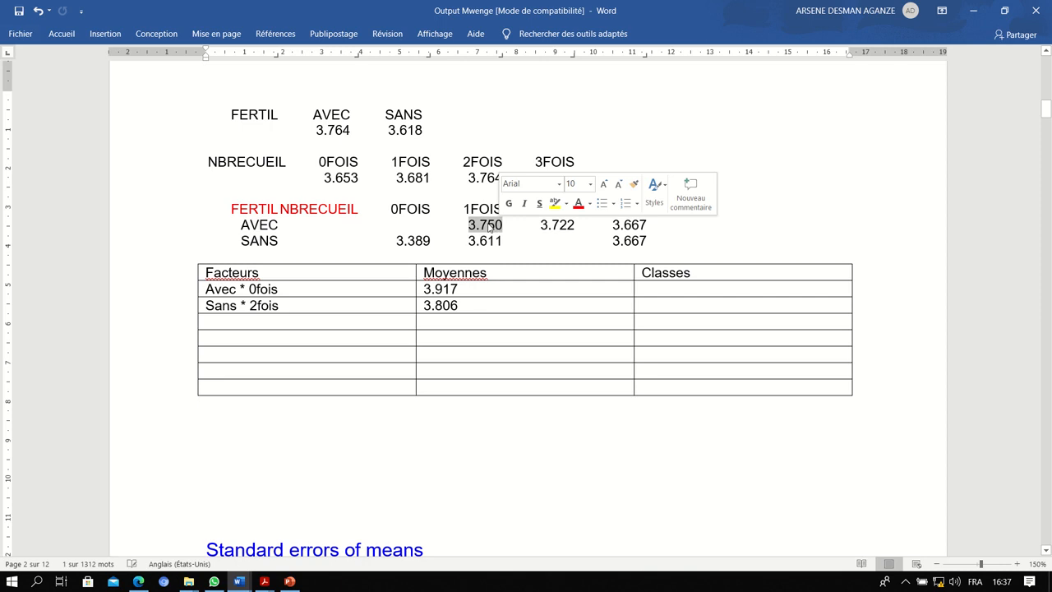
{"action": "left_click", "coordinate": [335, 322]}
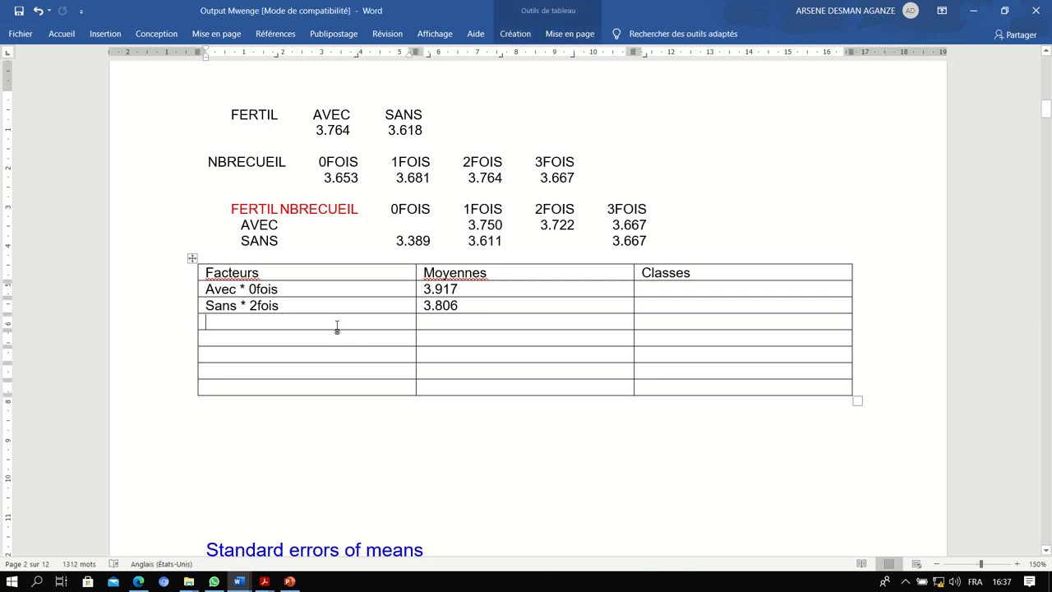
{"action": "type", "text": "Avec "}
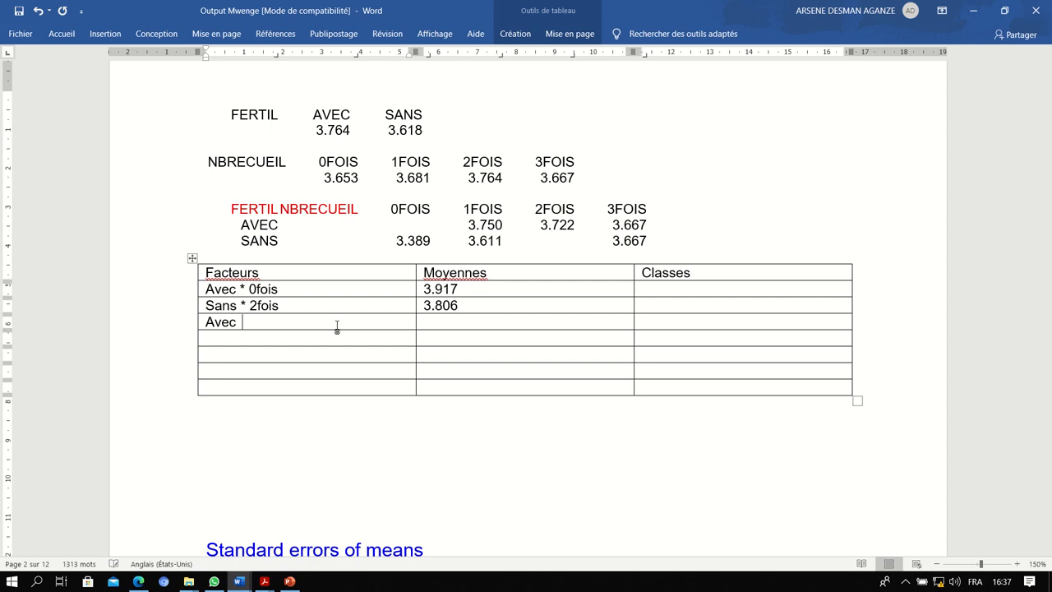
{"action": "type", "text": "* "}
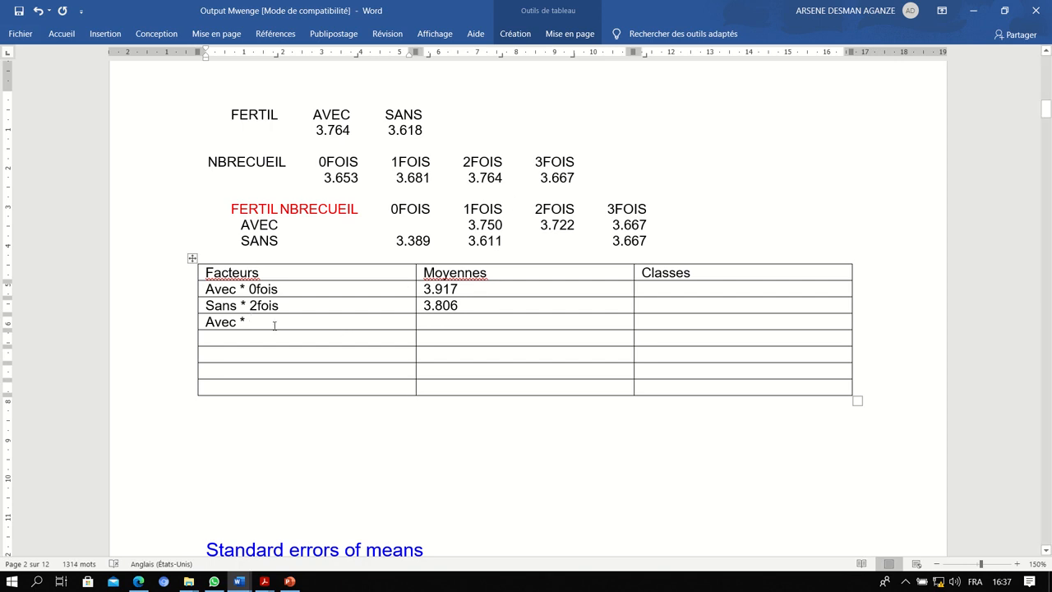
{"action": "type", "text": "1fois"}
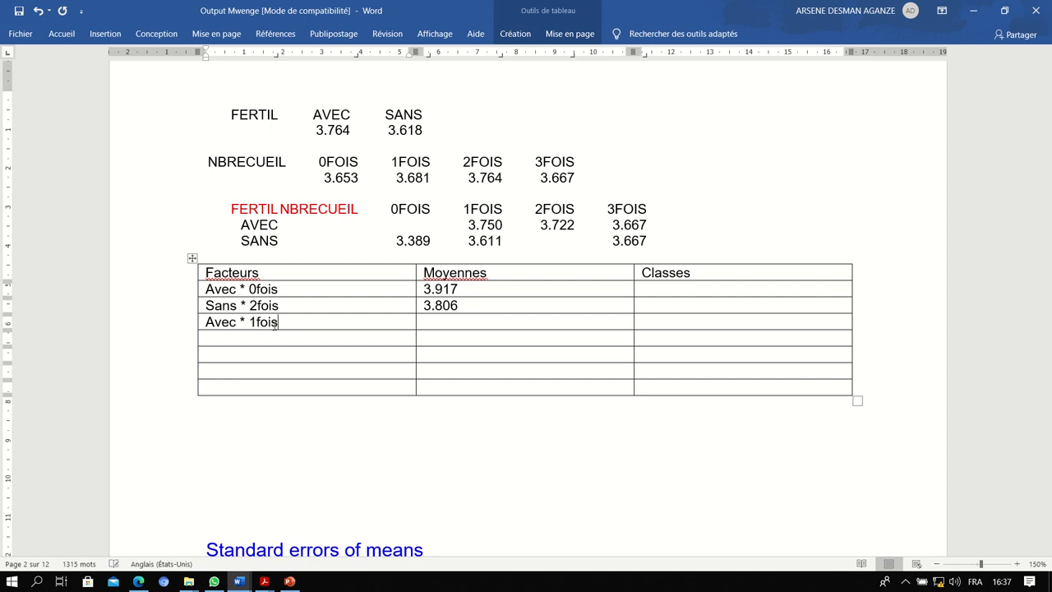
{"action": "left_click_drag", "start_coordinate": [465, 225], "coordinate": [462, 325]}
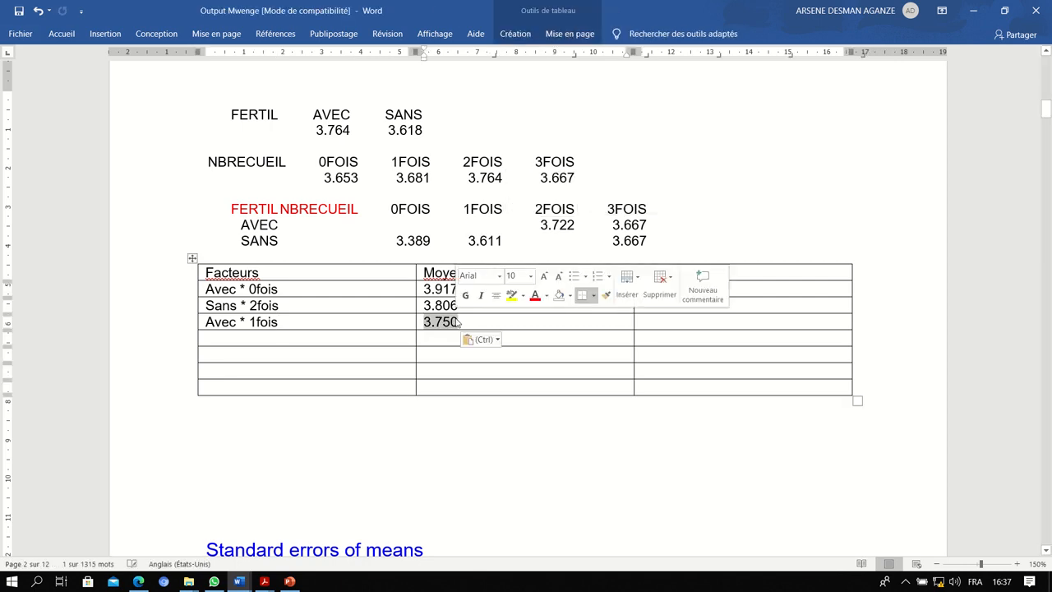
Fill the fourth data row with Avec * 2fois and move the mean 3.722 into it from the interaction means.
{"action": "left_click", "coordinate": [431, 289]}
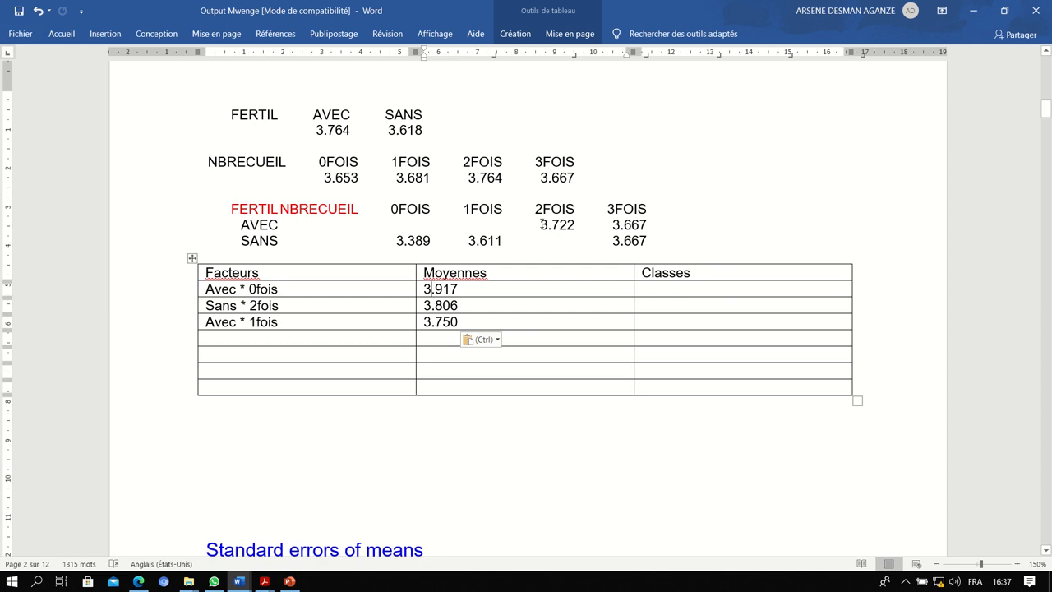
{"action": "left_click", "coordinate": [432, 337]}
{"action": "double_click", "coordinate": [544, 224]}
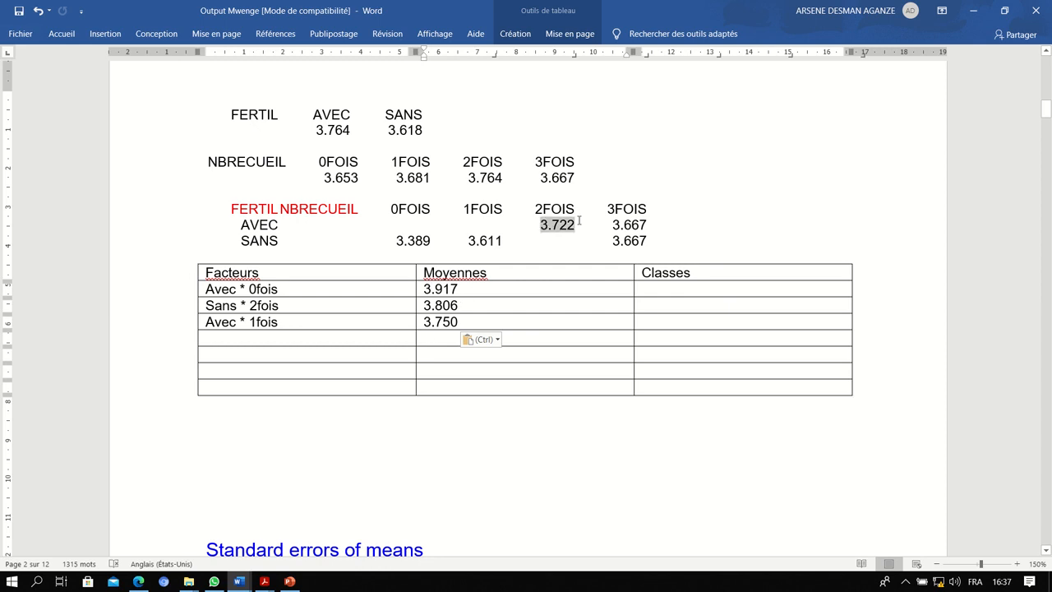
{"action": "left_click", "coordinate": [368, 277]}
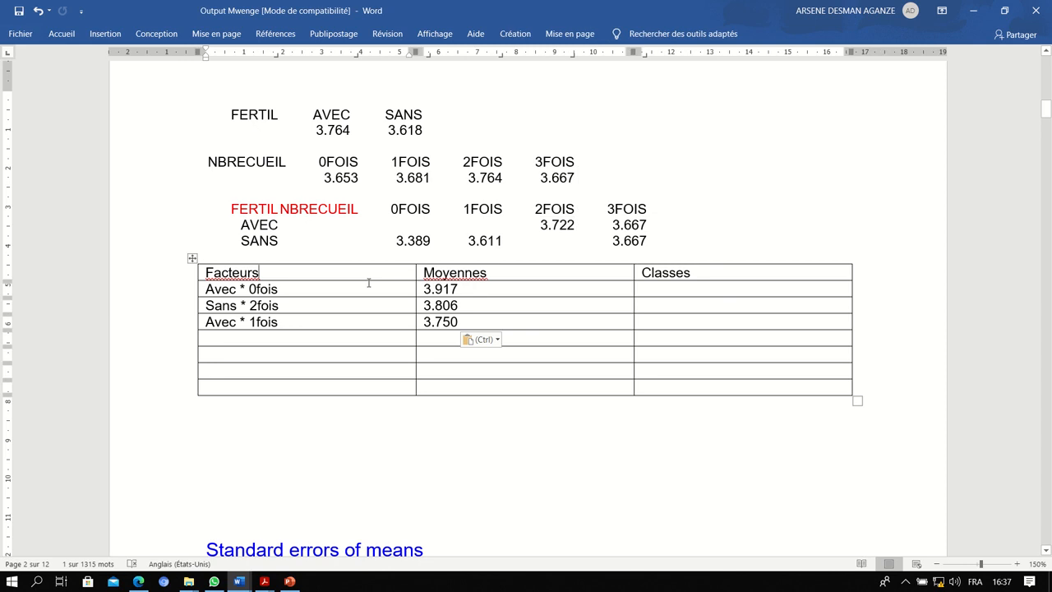
{"action": "left_click", "coordinate": [266, 337]}
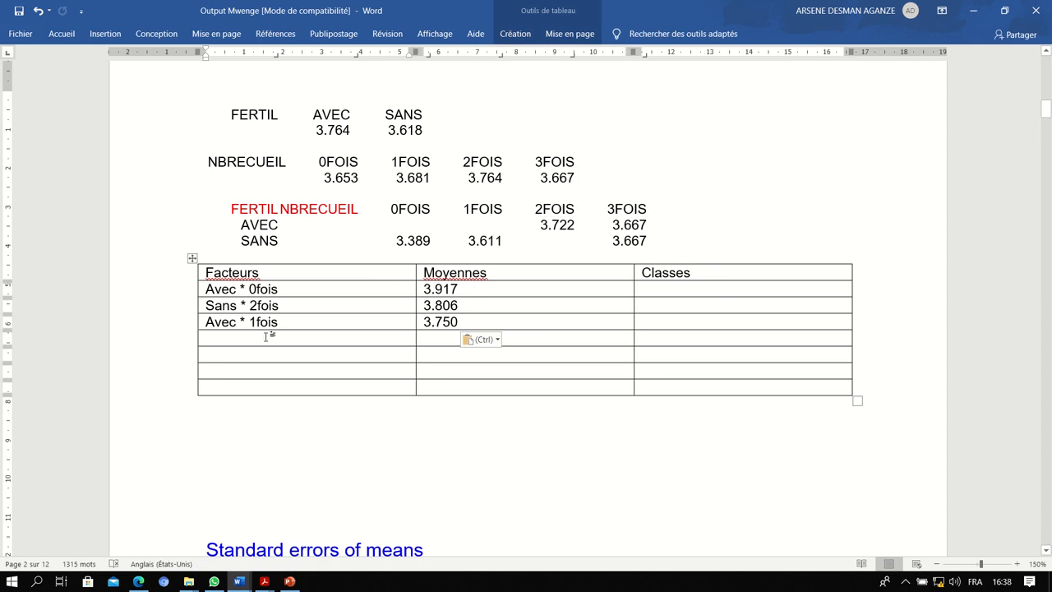
{"action": "type", "text": "ab"}
{"action": "key", "text": "BackSpace"}
{"action": "type", "text": "vec "}
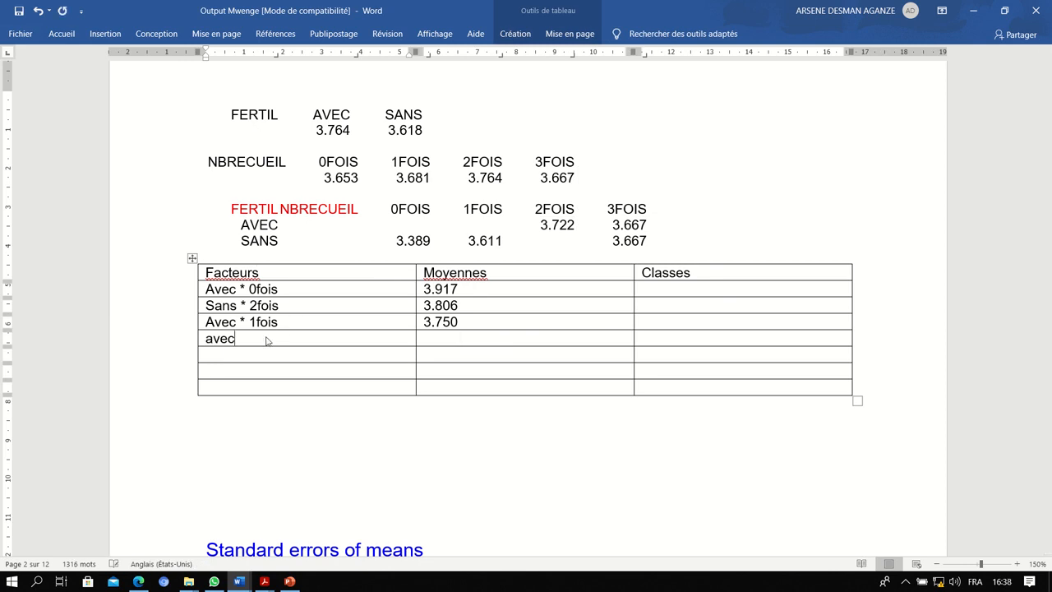
{"action": "type", "text": "* 2fois"}
{"action": "double_click", "coordinate": [540, 228]}
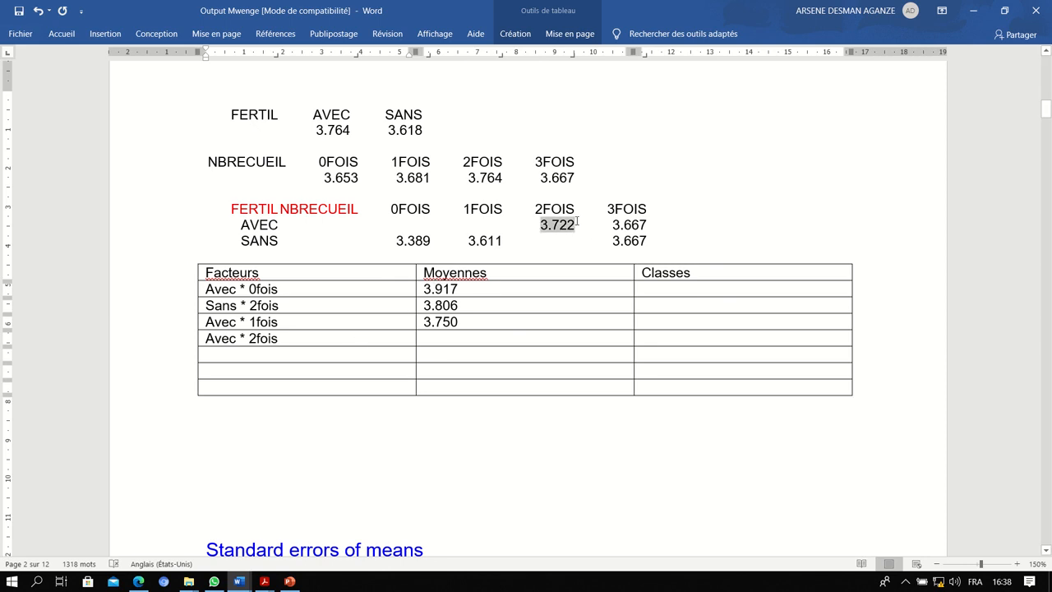
{"action": "left_click_drag", "start_coordinate": [558, 225], "coordinate": [464, 340]}
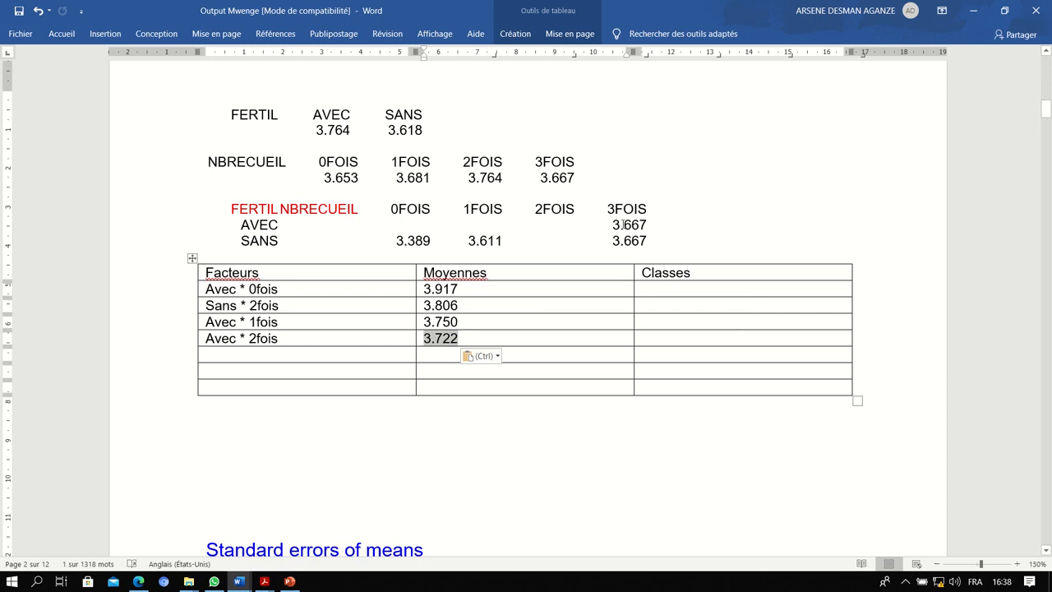
Move the AVEC 3FOIS mean 3.667 into the fifth data row and label the row Avec * 3fois.
{"action": "left_click_drag", "start_coordinate": [614, 224], "coordinate": [446, 362]}
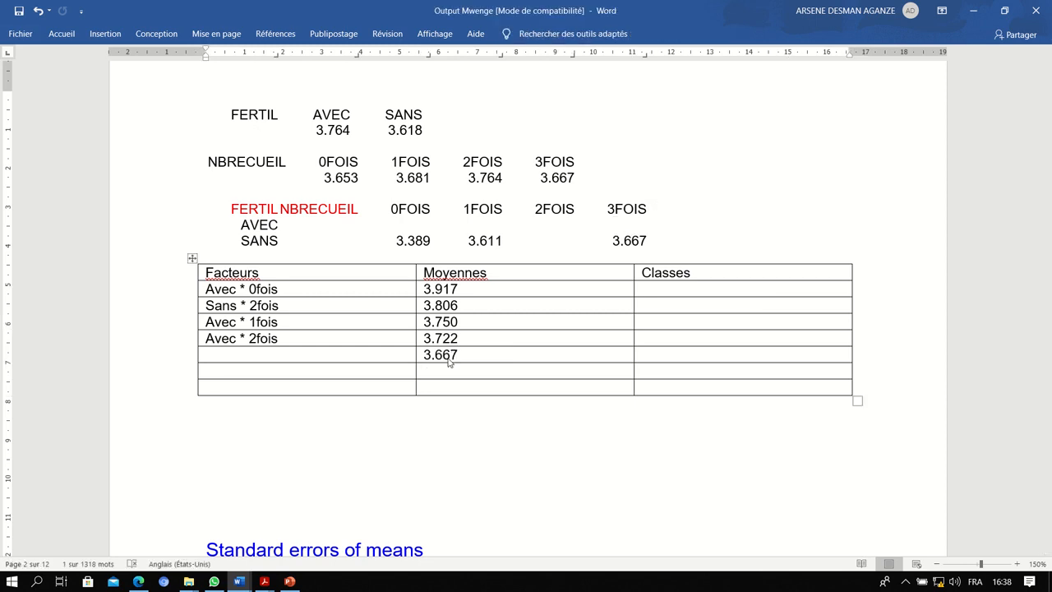
{"action": "left_click", "coordinate": [334, 359]}
{"action": "type", "text": "Avec "}
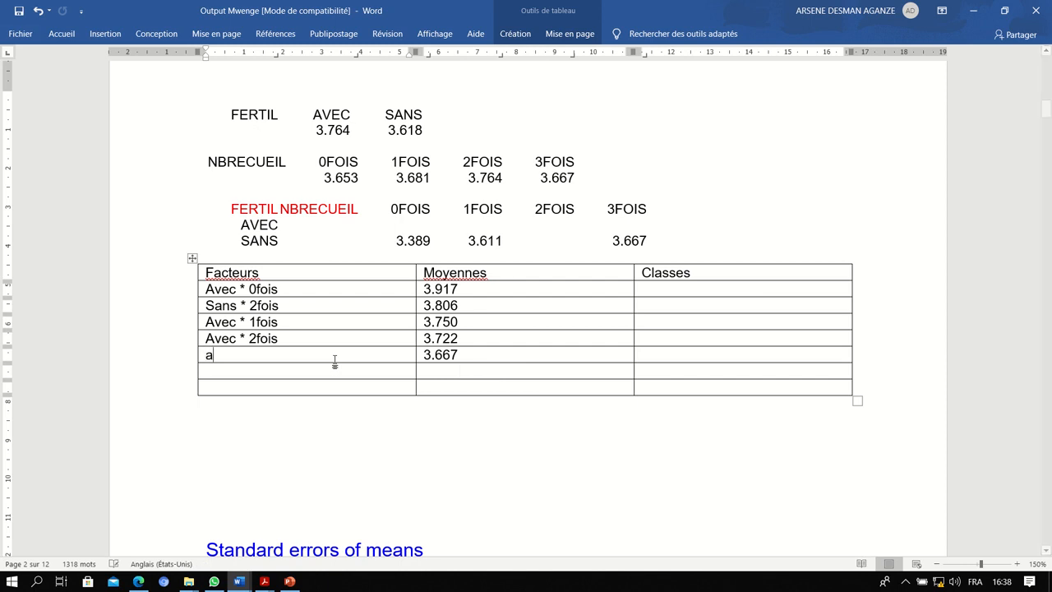
{"action": "type", "text": "* "}
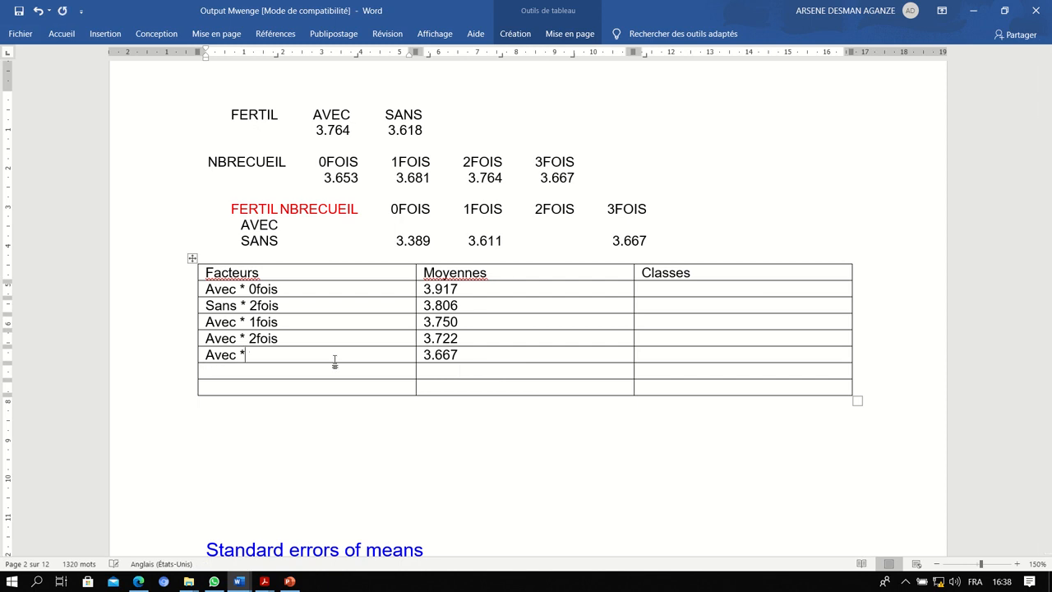
{"action": "type", "text": "2"}
{"action": "key", "text": "BackSpace"}
{"action": "type", "text": "3fois"}
Label the sixth data row Sans * 3fois and move the SANS 3FOIS mean 3.667 into it from the interaction means.
{"action": "left_click", "coordinate": [310, 372]}
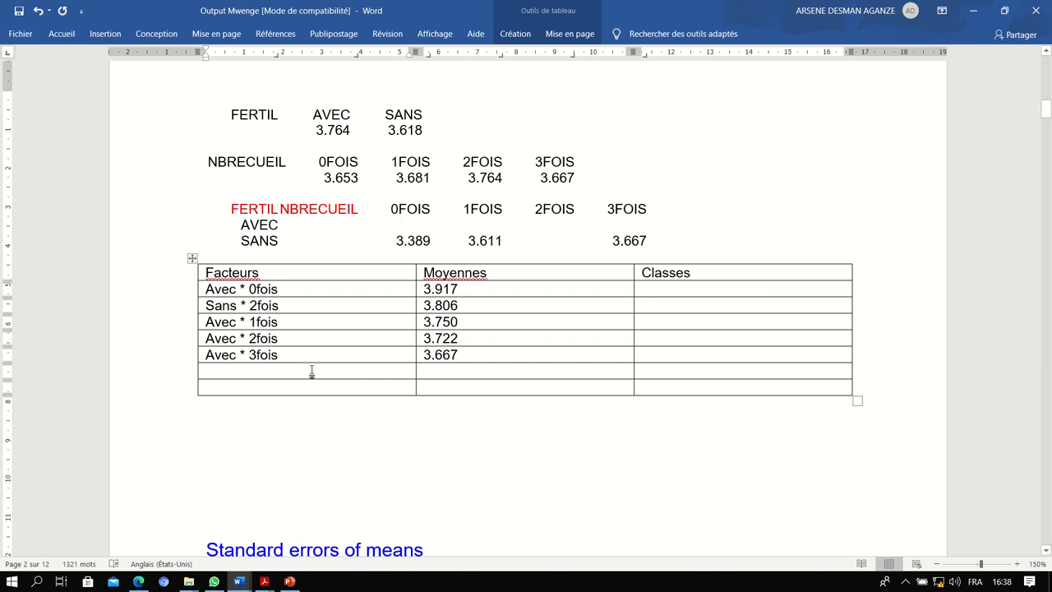
{"action": "type", "text": "Sans * "}
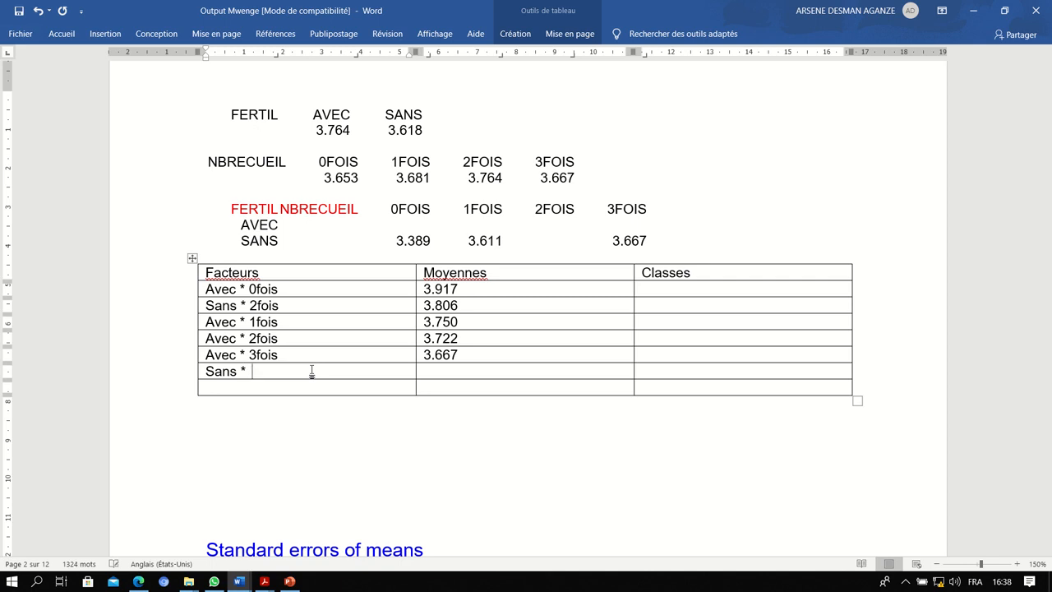
{"action": "type", "text": "3fois"}
{"action": "double_click", "coordinate": [632, 238]}
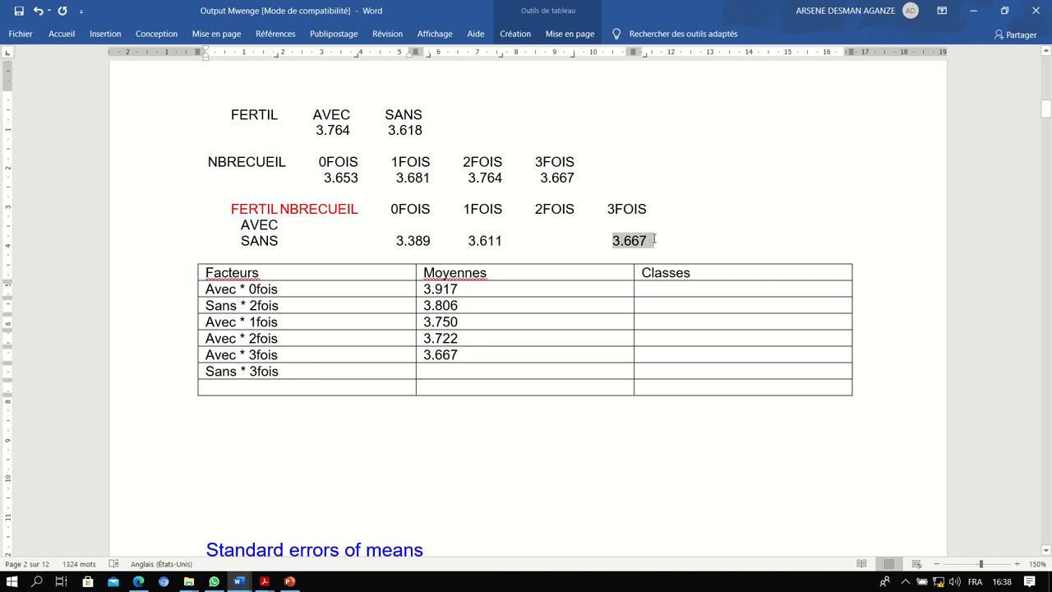
{"action": "right_click", "coordinate": [649, 238]}
{"action": "left_click", "coordinate": [682, 259]}
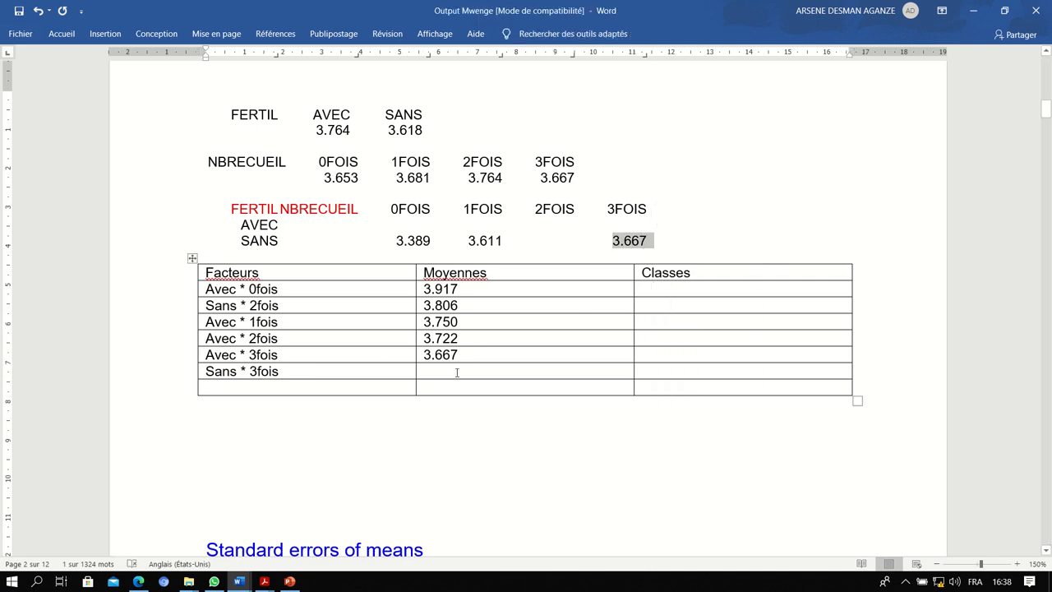
{"action": "left_click_drag", "start_coordinate": [631, 243], "coordinate": [438, 376]}
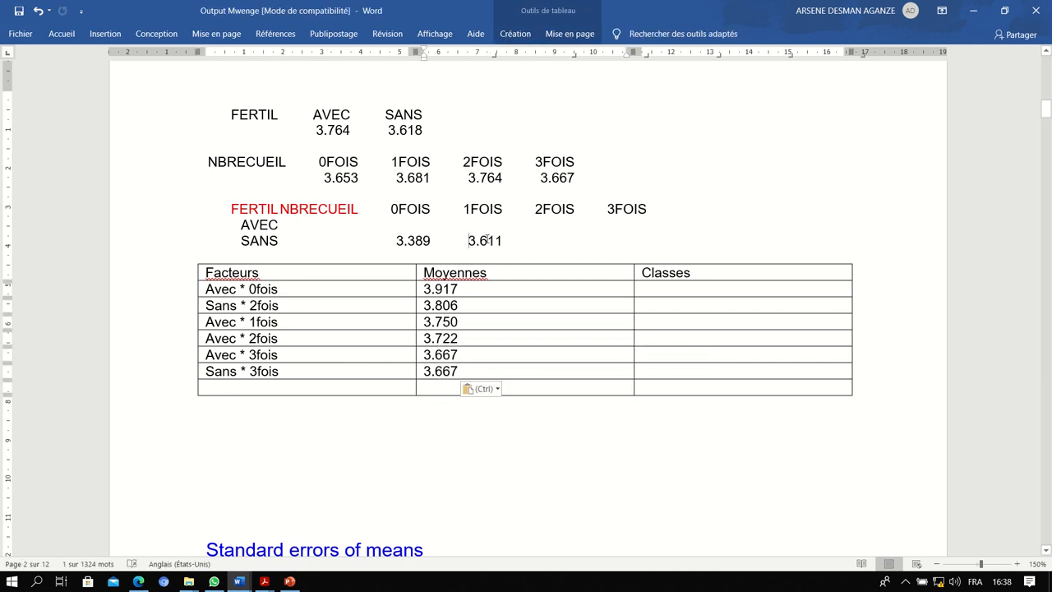
Move the SANS 1FOIS mean 3.611 into the seventh data row and label the row Sans * 1fois.
{"action": "left_click_drag", "start_coordinate": [469, 240], "coordinate": [431, 388]}
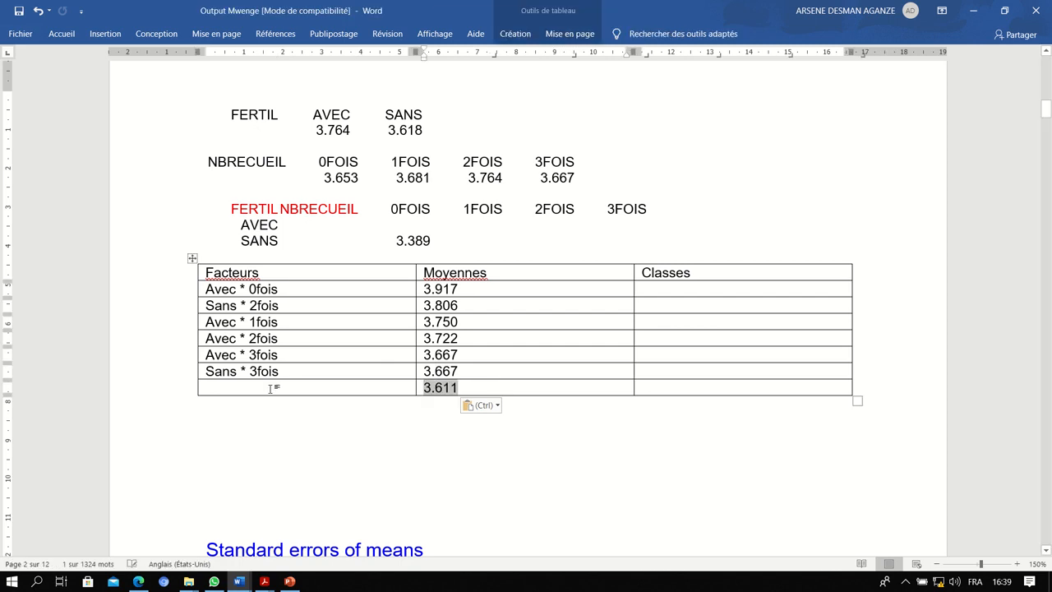
{"action": "left_click", "coordinate": [270, 388]}
{"action": "type", "text": "sans"}
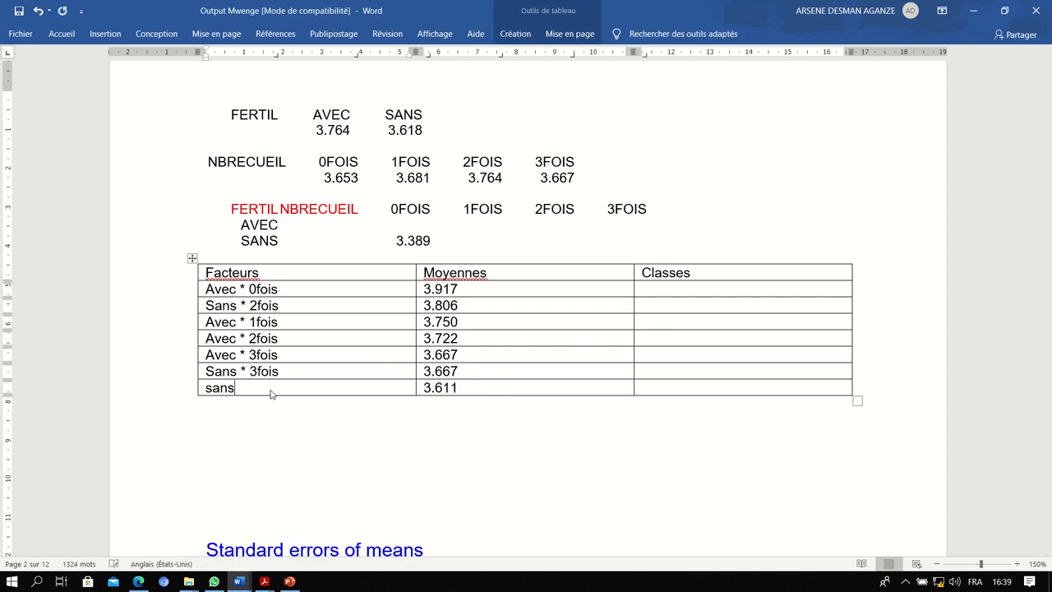
{"action": "type", "text": " * 1fois"}
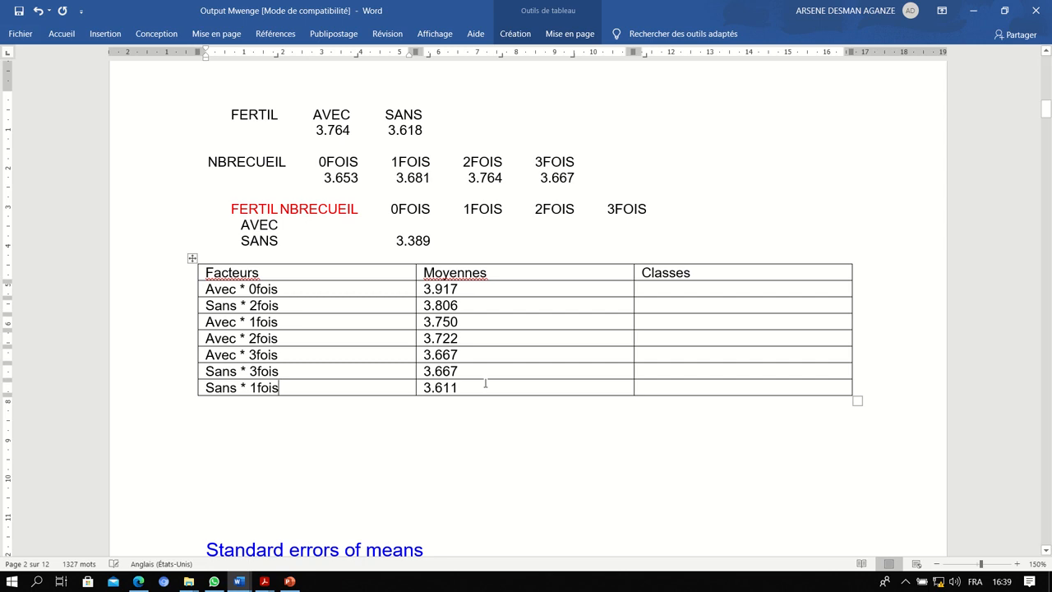
Add a row at the table's end, label it Sans * 0fois, and move the mean 3.389 into it from the interaction means.
{"action": "left_click", "coordinate": [856, 388]}
{"action": "key", "text": "Return"}
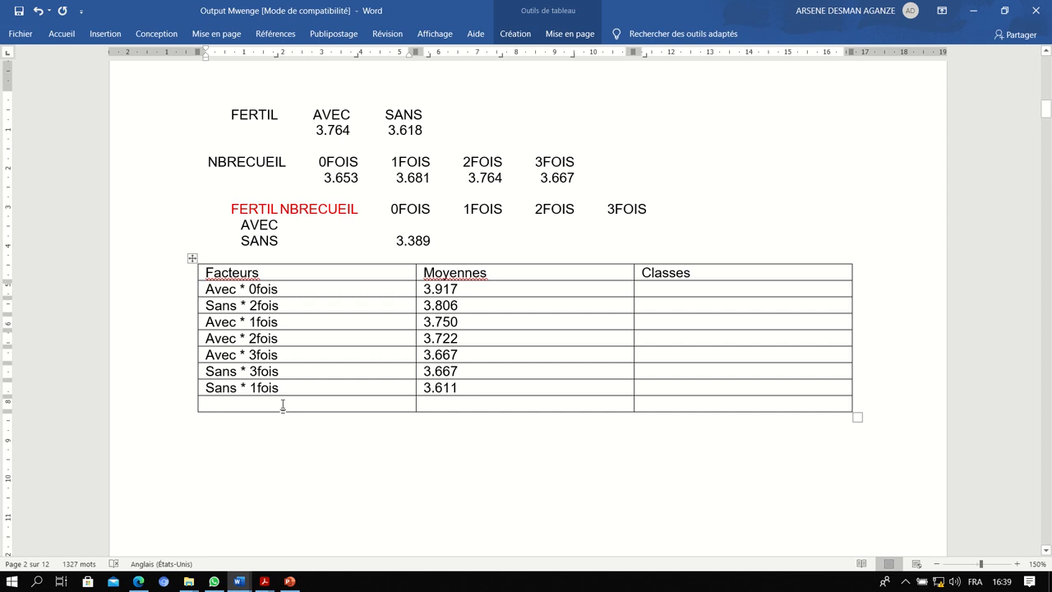
{"action": "type", "text": "S"}
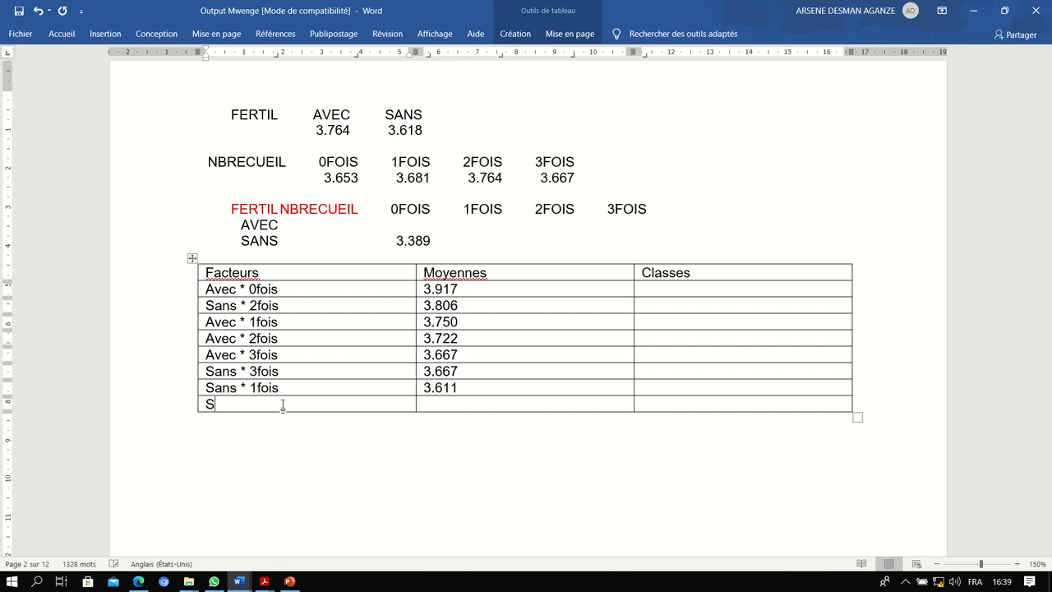
{"action": "type", "text": "ans * 0foix"}
{"action": "key", "text": "BackSpace"}
{"action": "type", "text": "s"}
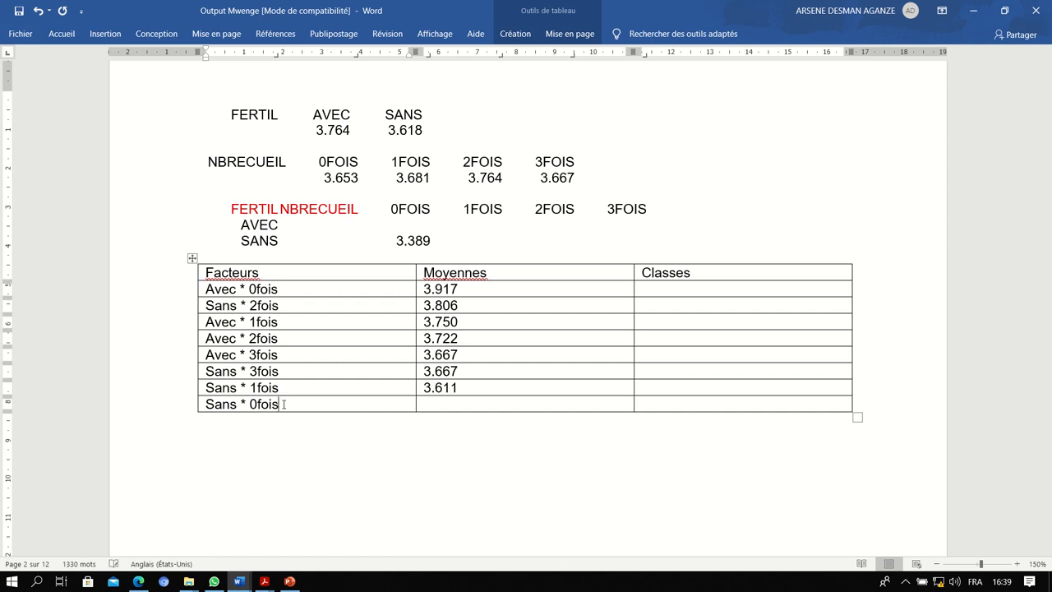
{"action": "double_click", "coordinate": [429, 240]}
{"action": "left_click_drag", "start_coordinate": [413, 240], "coordinate": [445, 409]}
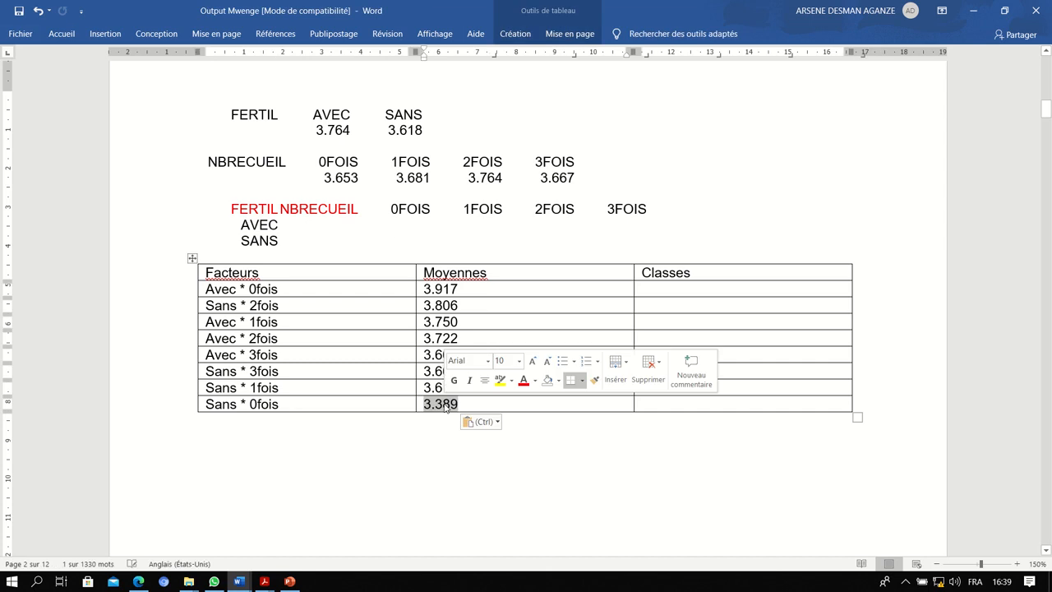
{"action": "left_click", "coordinate": [458, 283]}
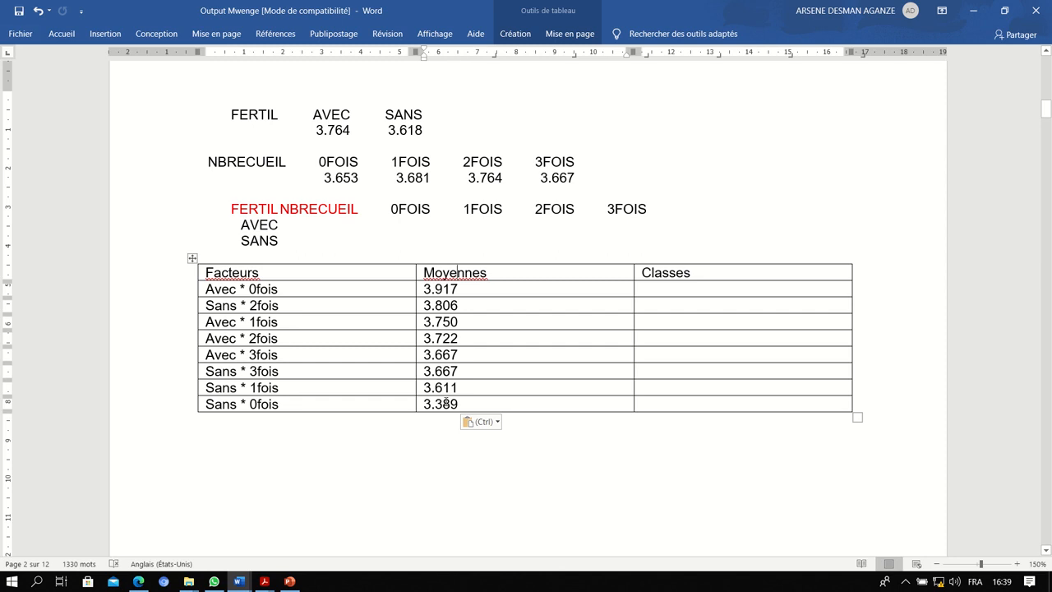
Add the title line "Classification des moyennes" between the SANS line and the means table.
{"action": "left_click", "coordinate": [306, 241]}
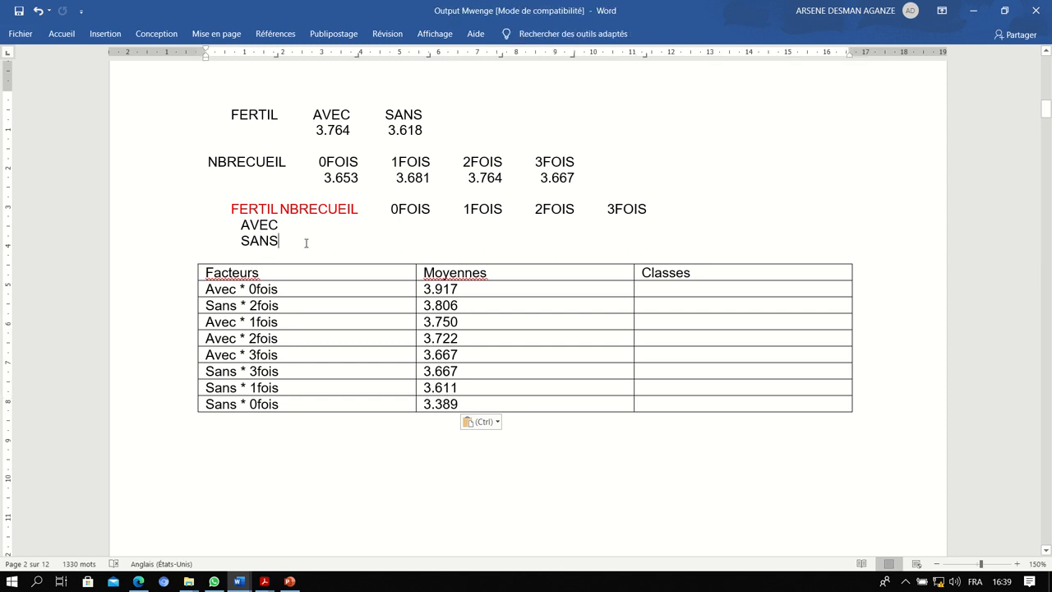
{"action": "key", "text": "Return"}
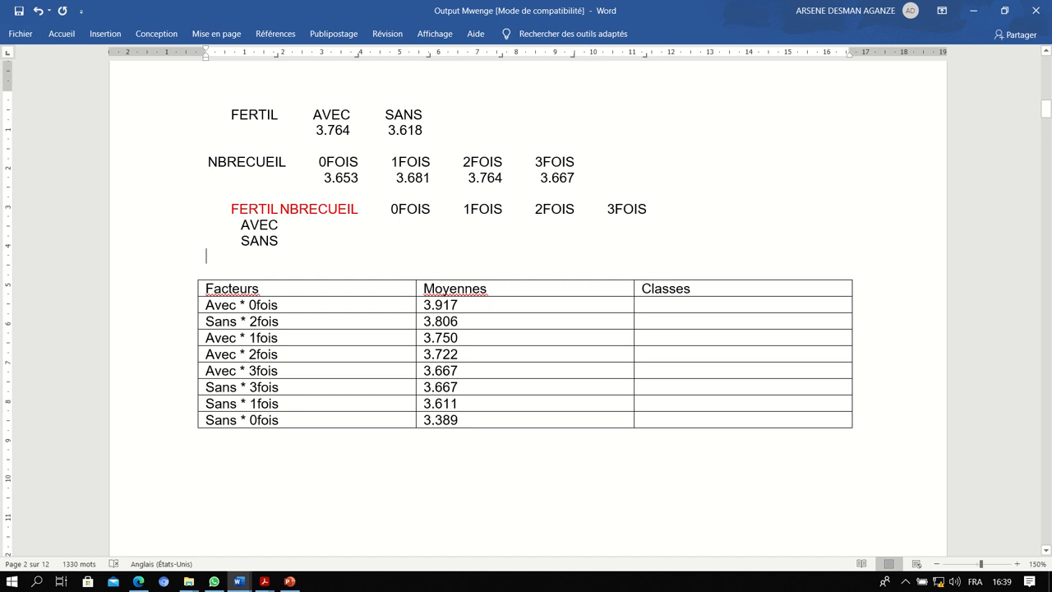
{"action": "type", "text": "Tablezi"}
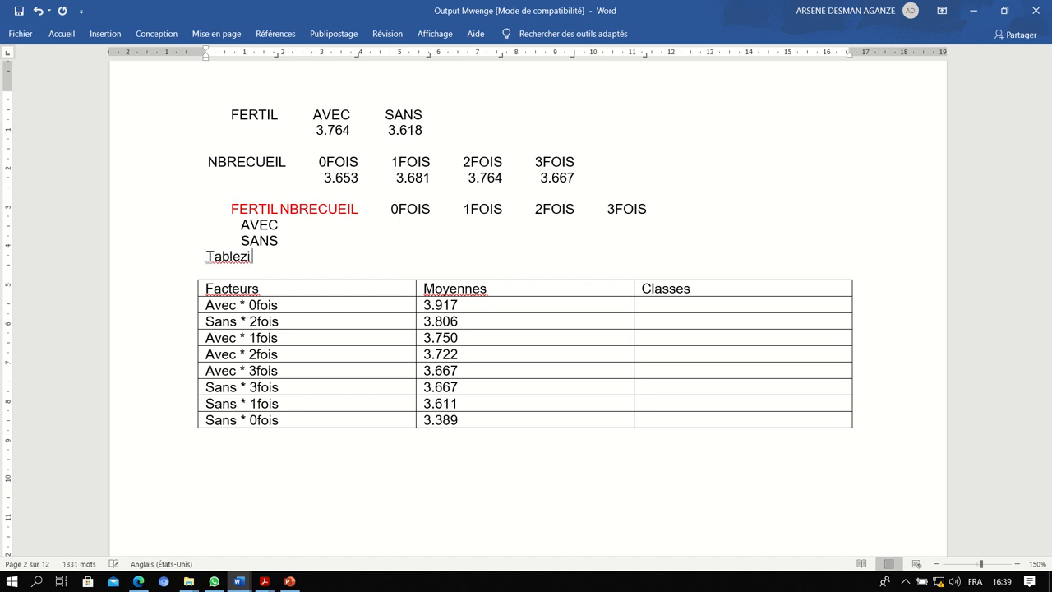
{"action": "key", "text": "BackSpace"}
{"action": "key", "text": "BackSpace"}
{"action": "key", "text": "BackSpace"}
{"action": "key", "text": "BackSpace"}
{"action": "key", "text": "BackSpace"}
{"action": "key", "text": "BackSpace"}
{"action": "key", "text": "BackSpace"}
{"action": "type", "text": "cla"}
{"action": "key", "text": "BackSpace"}
{"action": "key", "text": "BackSpace"}
{"action": "key", "text": "BackSpace"}
{"action": "type", "text": "Classification d"}
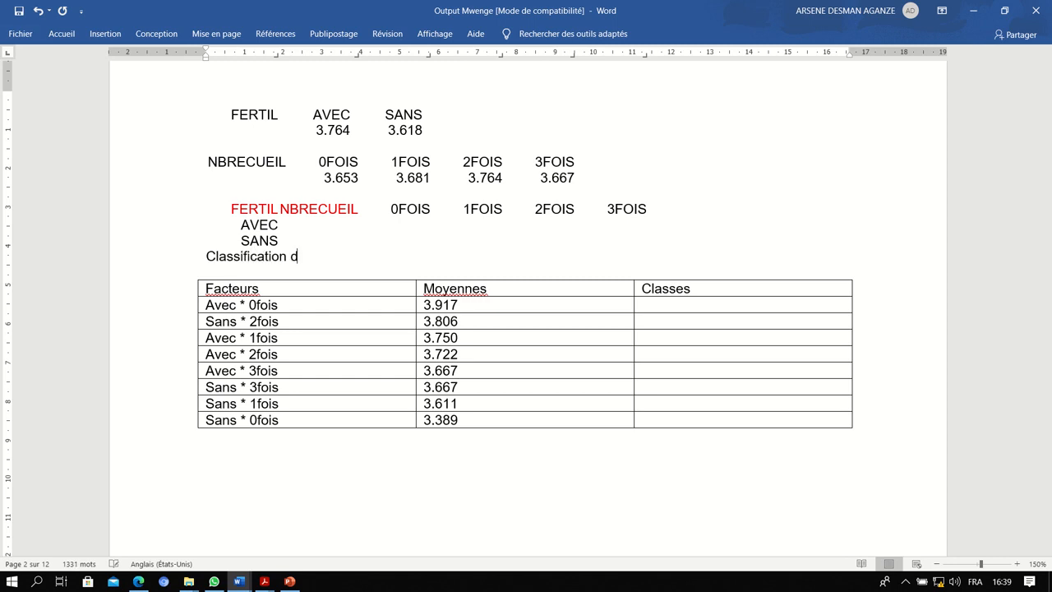
{"action": "type", "text": "es moyennes"}
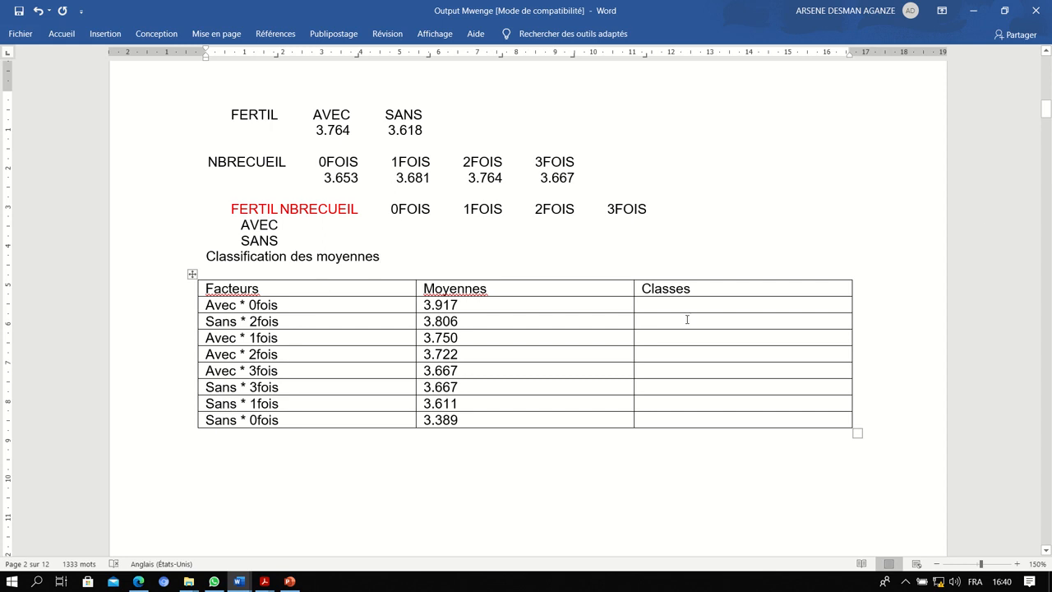
Review the Analysis of variance table, and start a line labelled Lsd below the means table.
{"action": "left_click_drag", "start_coordinate": [1046, 109], "coordinate": [1048, 68]}
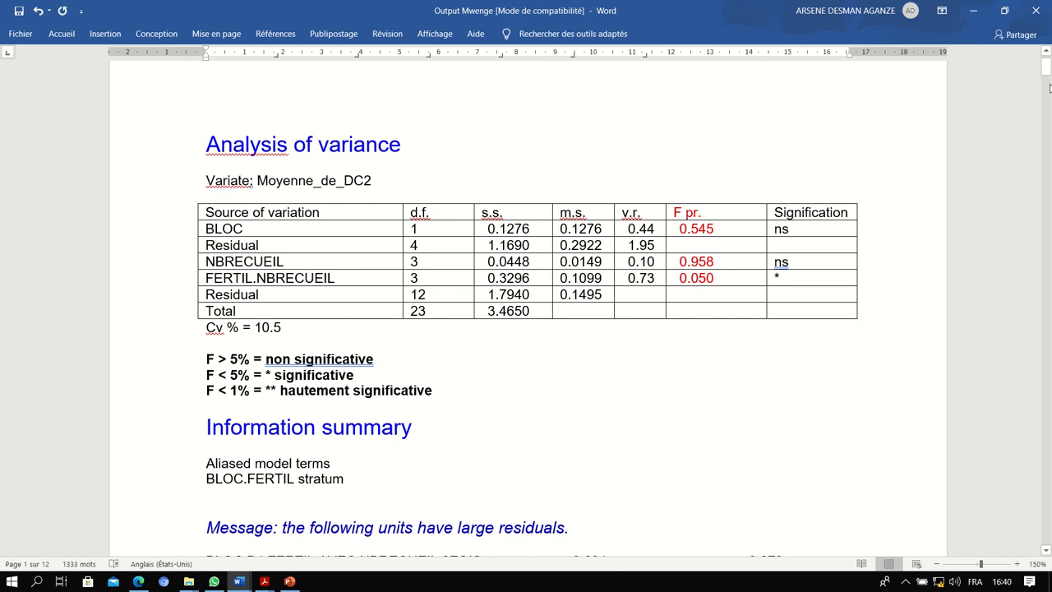
{"action": "left_click_drag", "start_coordinate": [1048, 69], "coordinate": [1020, 109]}
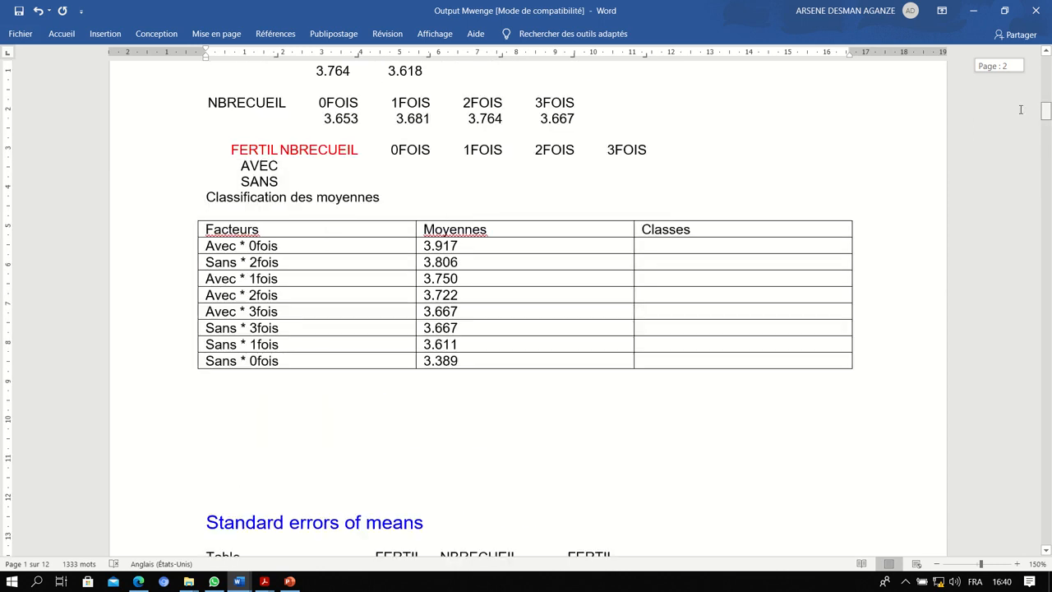
{"action": "left_click", "coordinate": [686, 254]}
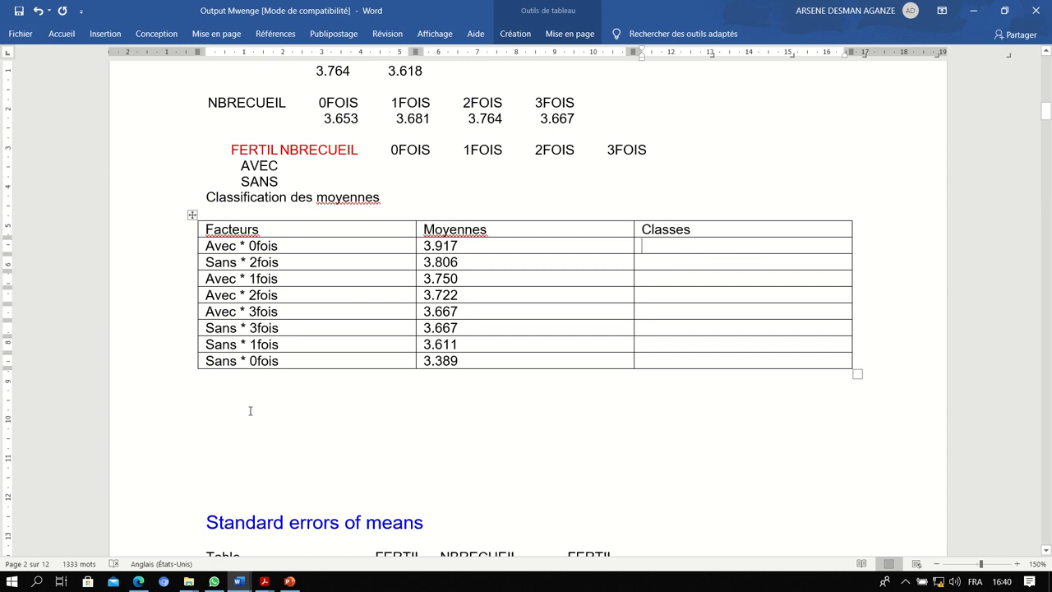
{"action": "left_click", "coordinate": [214, 384]}
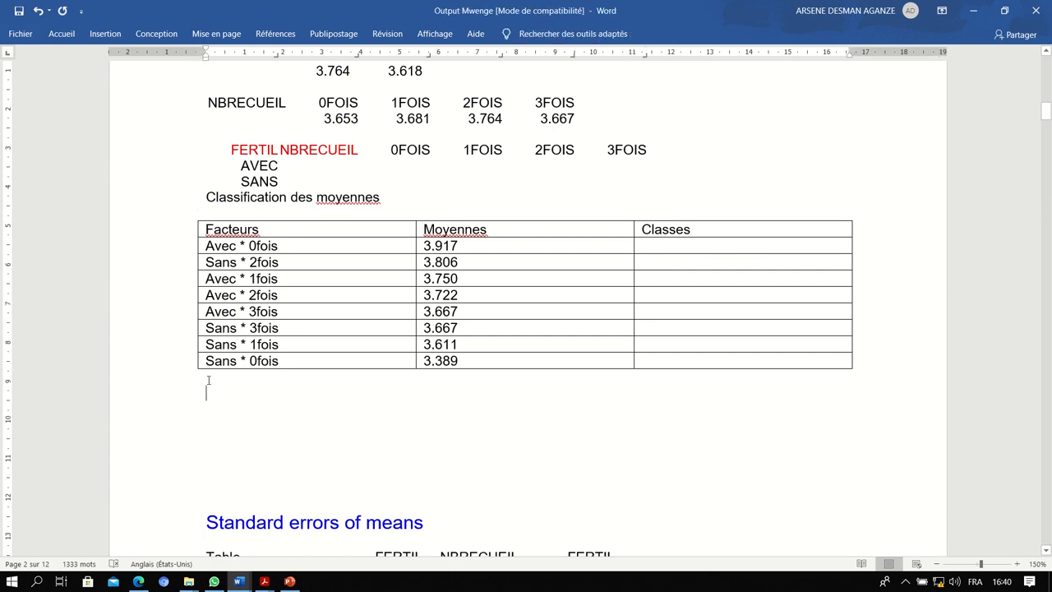
{"action": "type", "text": "lsd"}
Complete the Lsd line with "= 0.7517", copying the FERTIL NBRECUEIL l.s.d. from the Least significant differences of means section.
{"action": "left_click_drag", "start_coordinate": [1046, 113], "coordinate": [1046, 148]}
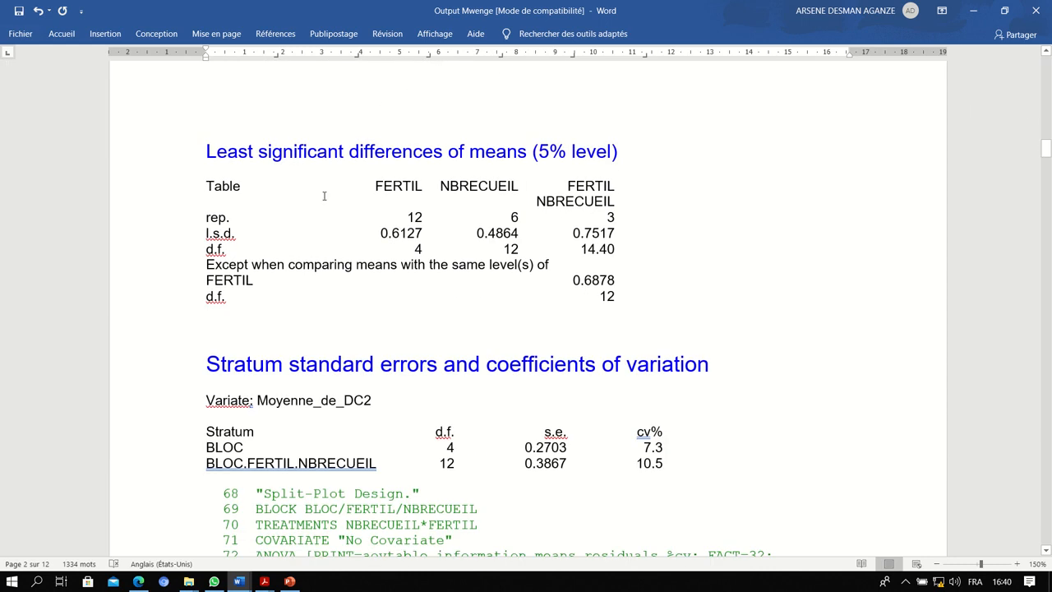
{"action": "left_click_drag", "start_coordinate": [206, 233], "coordinate": [621, 233]}
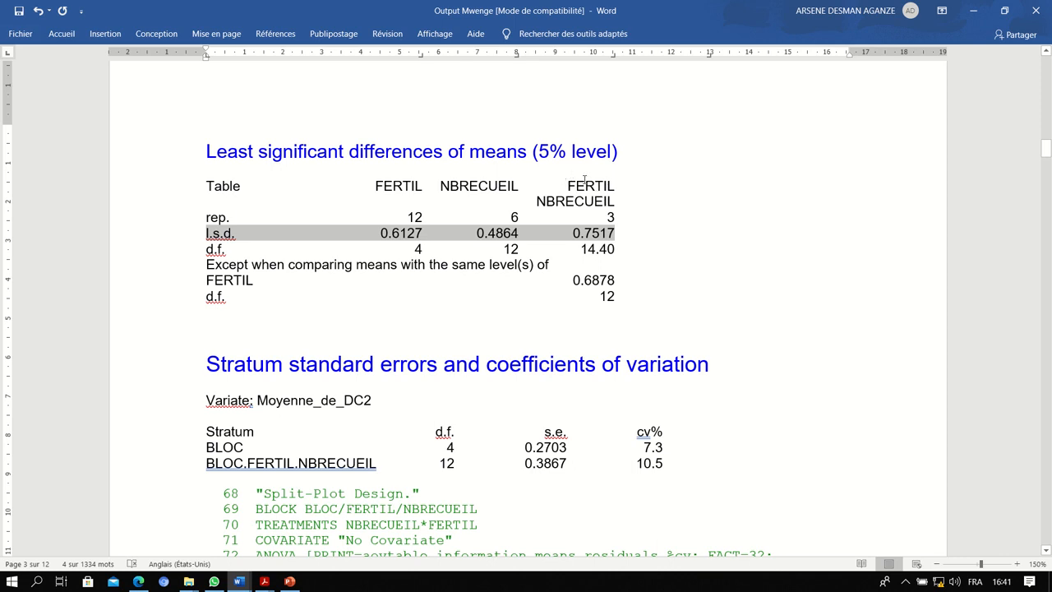
{"action": "left_click", "coordinate": [575, 233]}
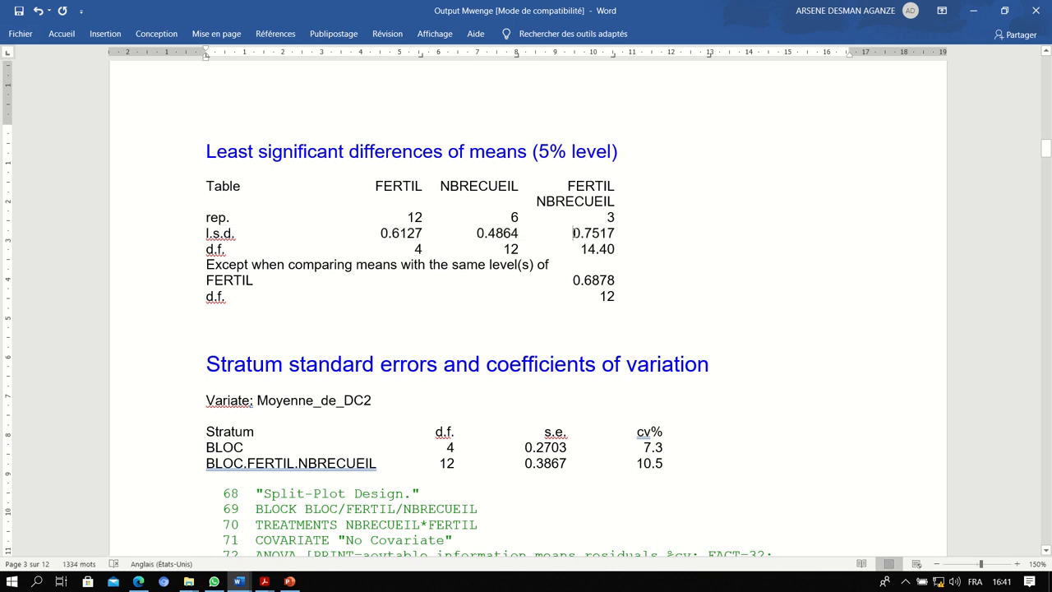
{"action": "left_click_drag", "start_coordinate": [575, 234], "coordinate": [617, 235]}
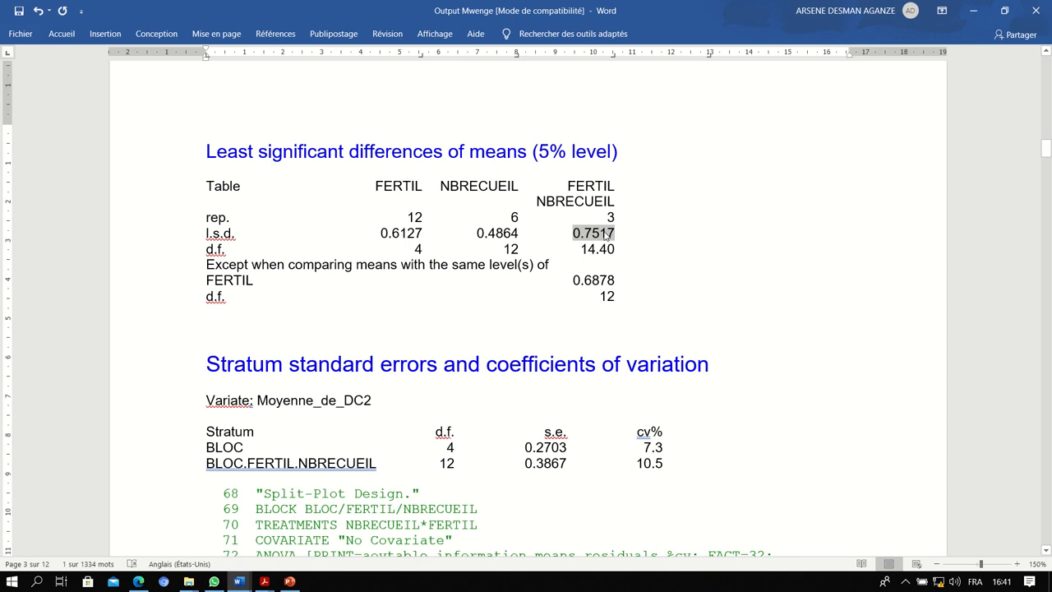
{"action": "left_click_drag", "start_coordinate": [1046, 150], "coordinate": [1036, 111]}
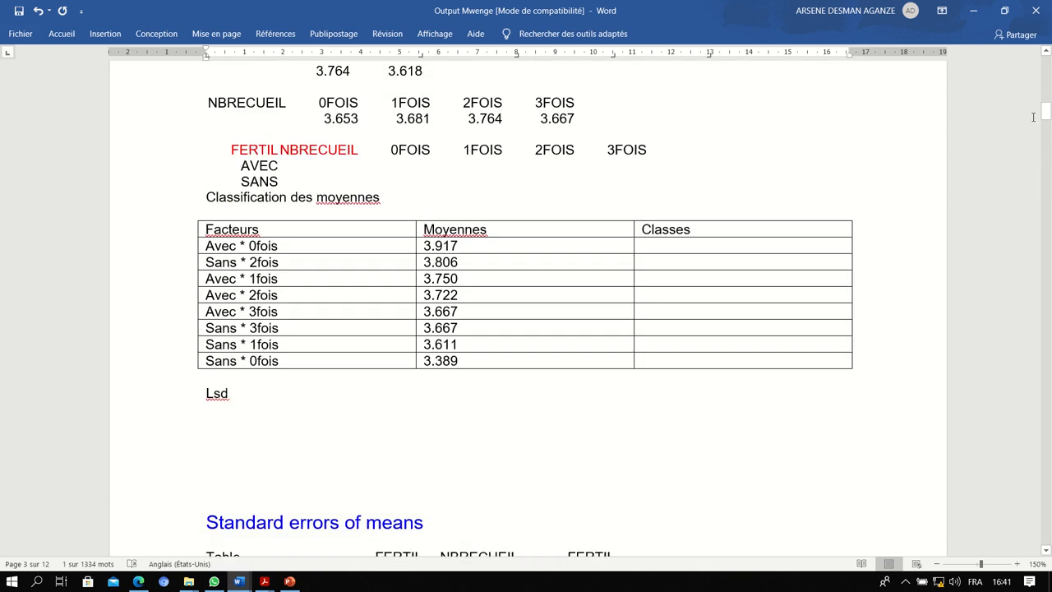
{"action": "left_click", "coordinate": [254, 400]}
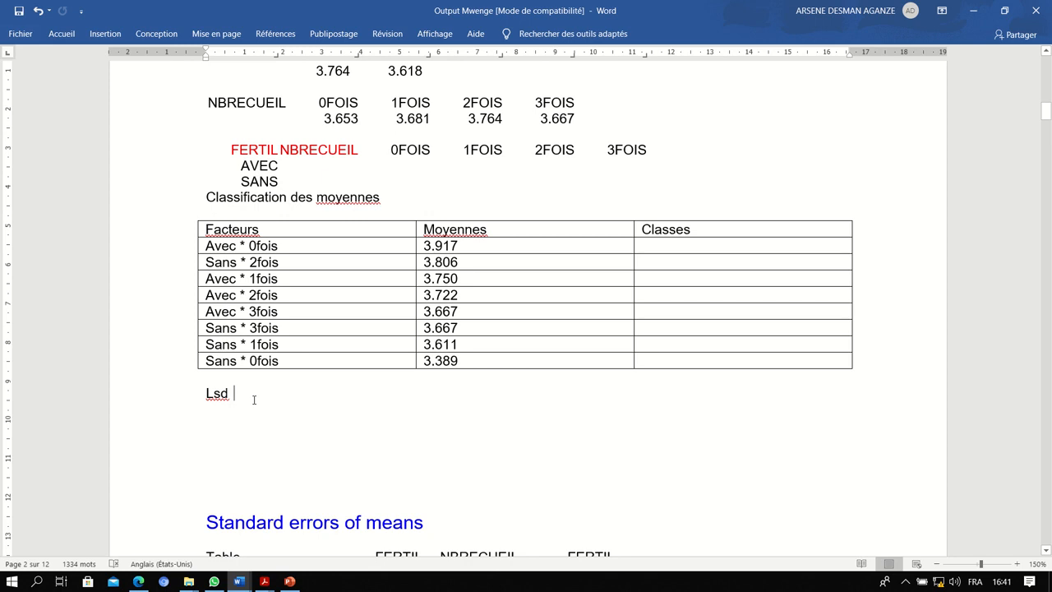
{"action": "type", "text": "="}
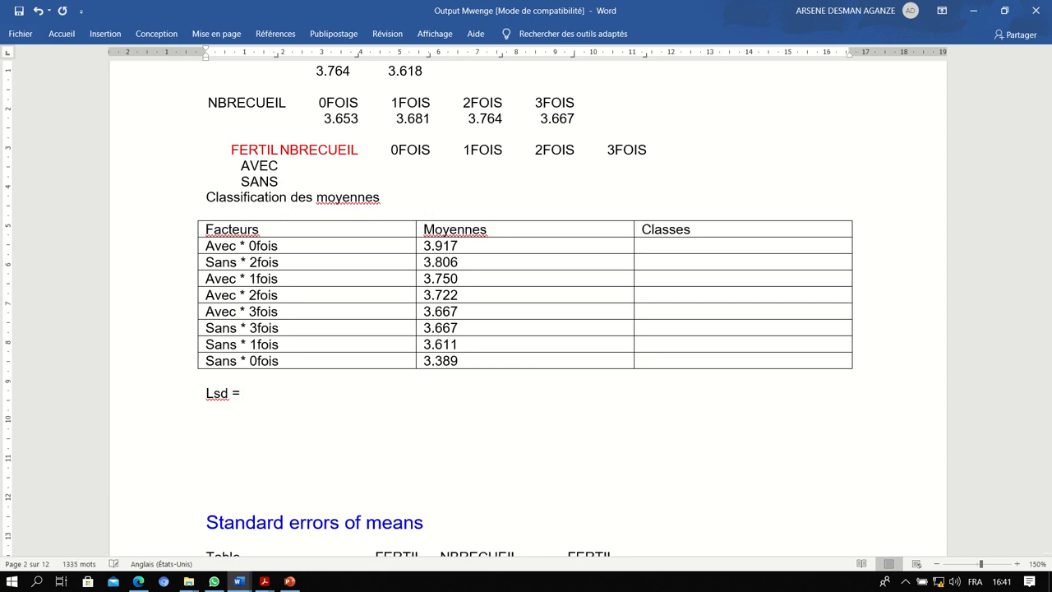
{"action": "type", "text": "0,7517"}
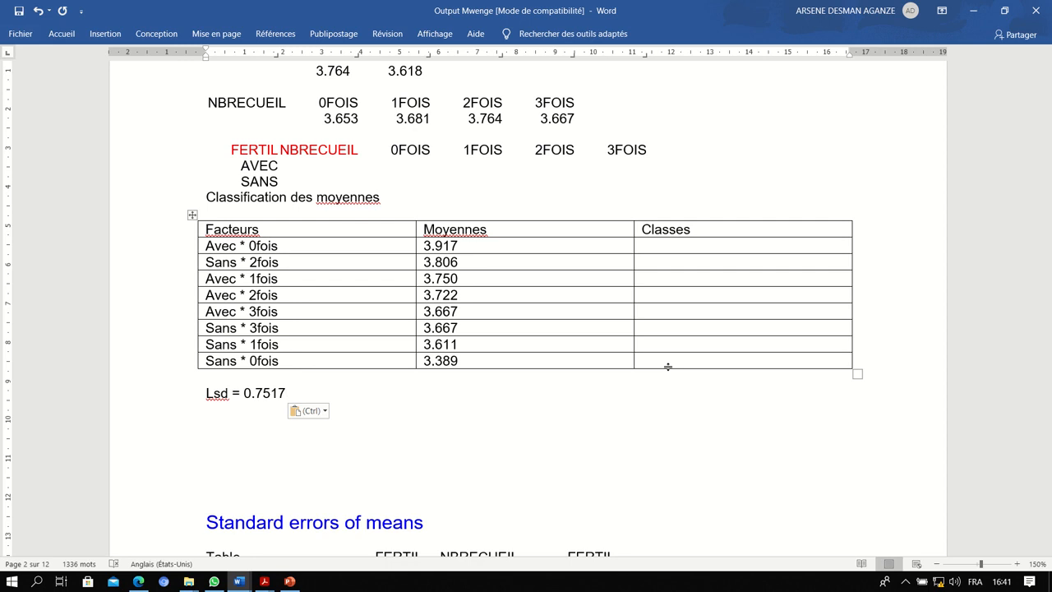
Add an empty fourth column after the Classes column of the means table.
{"action": "left_click", "coordinate": [851, 215]}
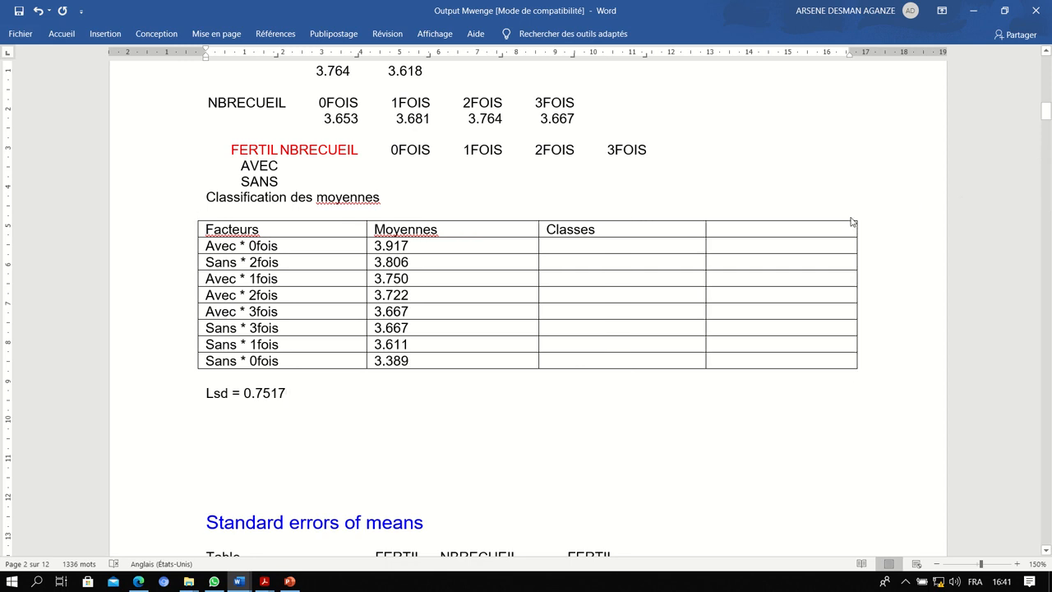
{"action": "left_click", "coordinate": [793, 230]}
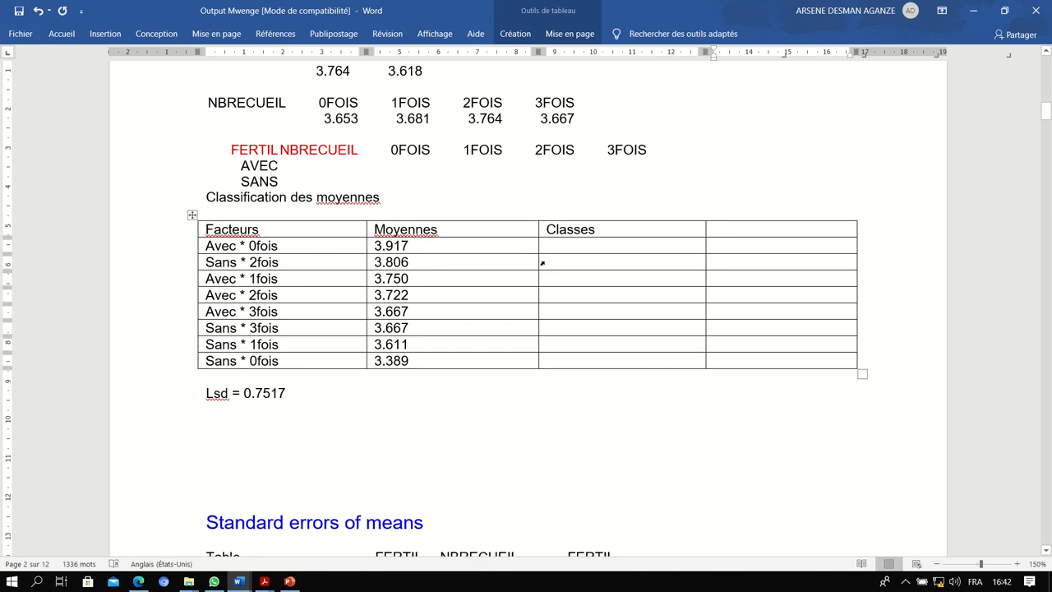
{"action": "double_click", "coordinate": [714, 244]}
{"action": "left_click", "coordinate": [719, 246]}
Assign class A to the Avec * 0fois row and enter 3.17 beside it in the unnamed fourth column.
{"action": "left_click", "coordinate": [583, 242]}
{"action": "type", "text": "a"}
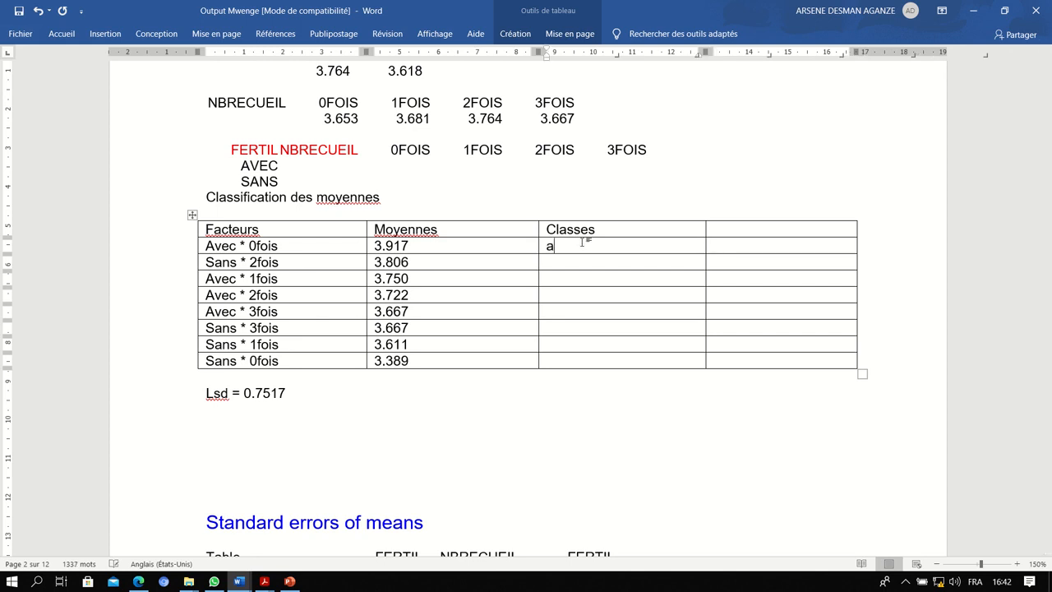
{"action": "key", "text": "BackSpace"}
{"action": "type", "text": "A"}
{"action": "left_click", "coordinate": [721, 245]}
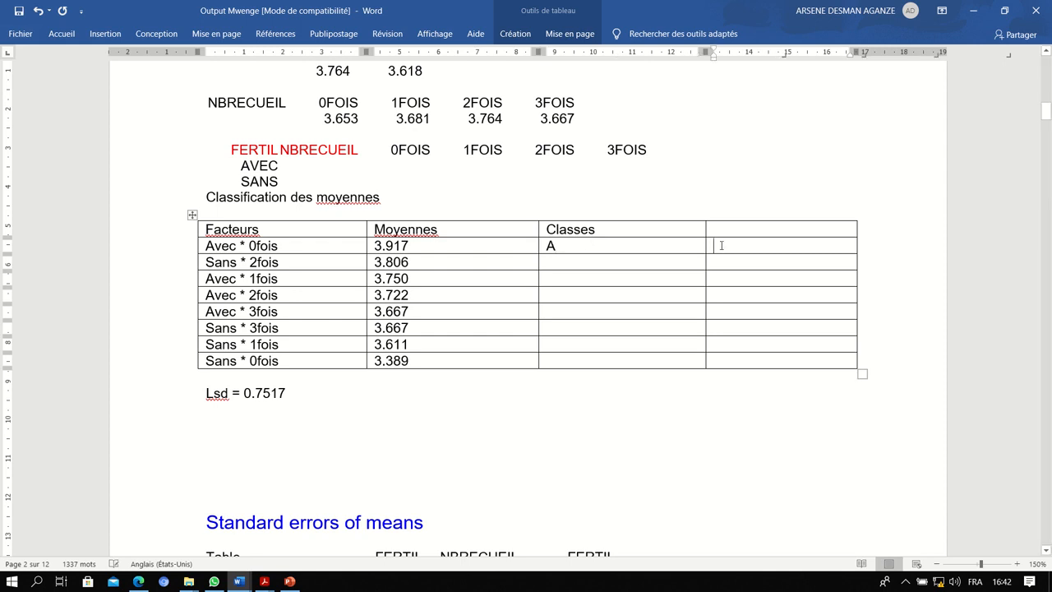
{"action": "type", "text": "3.17"}
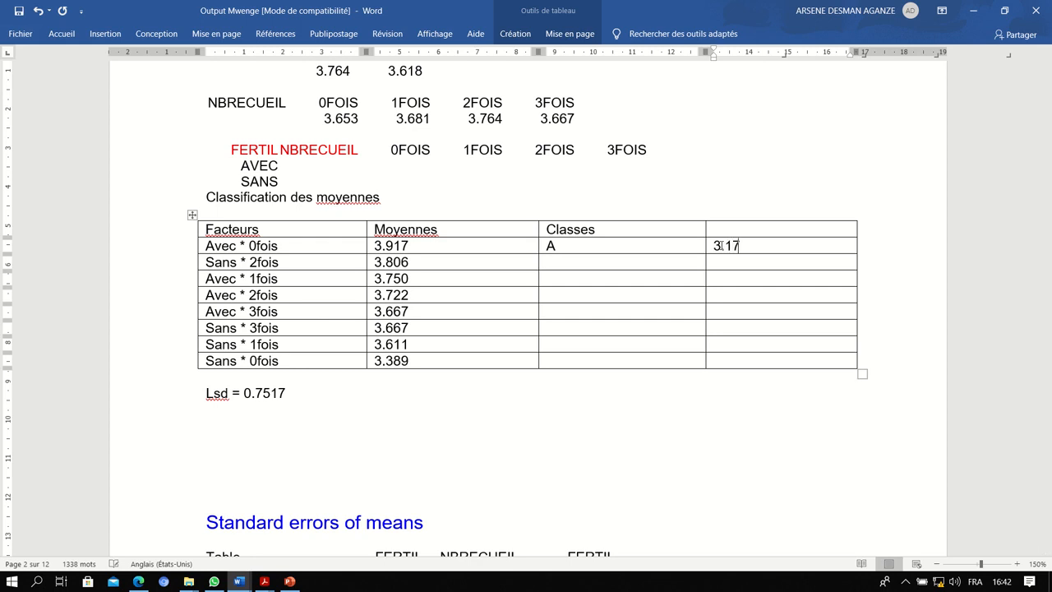
Complete the calculation in the fourth column of the Avec * 0fois row as "3.17 - 0.7517 = 2.4183".
{"action": "type", "text": "-0.7517 ="}
{"action": "left_click", "coordinate": [741, 246]}
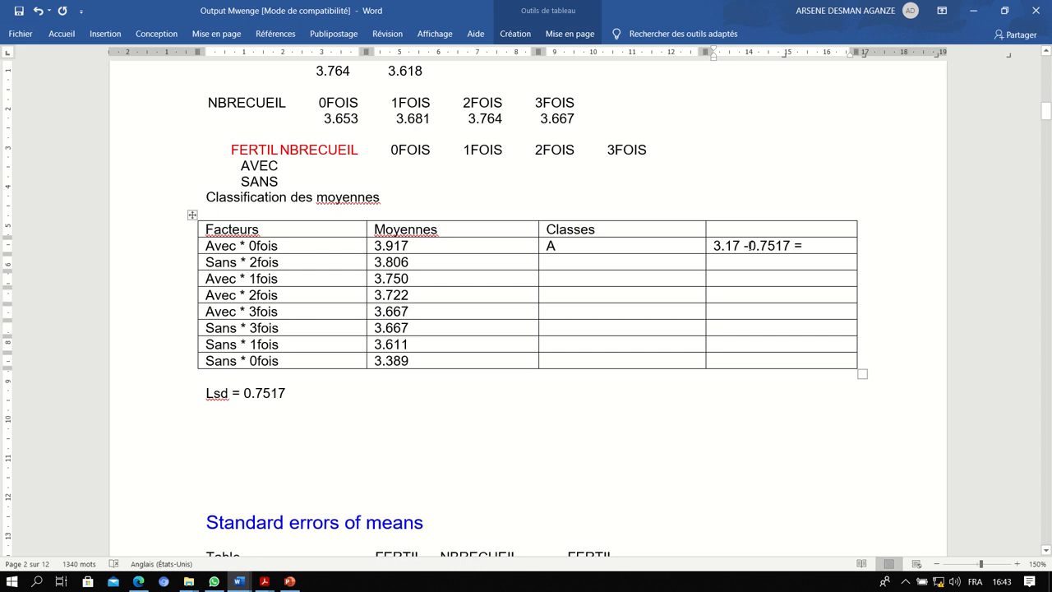
{"action": "left_click", "coordinate": [817, 245]}
{"action": "type", "text": "3"}
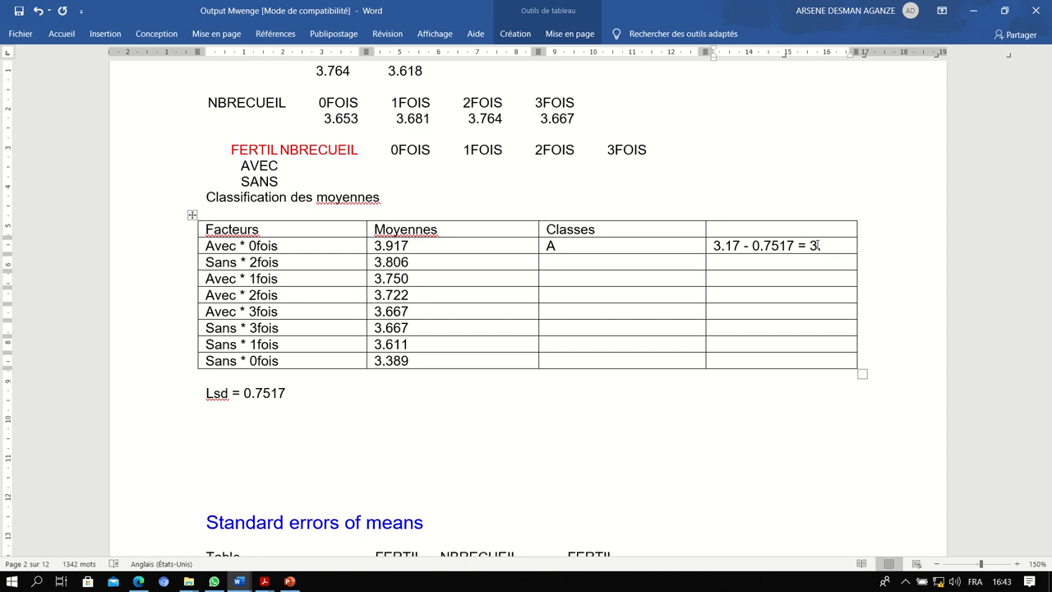
{"action": "type", "text": "."}
{"action": "mouse_move", "coordinate": [407, 16]}
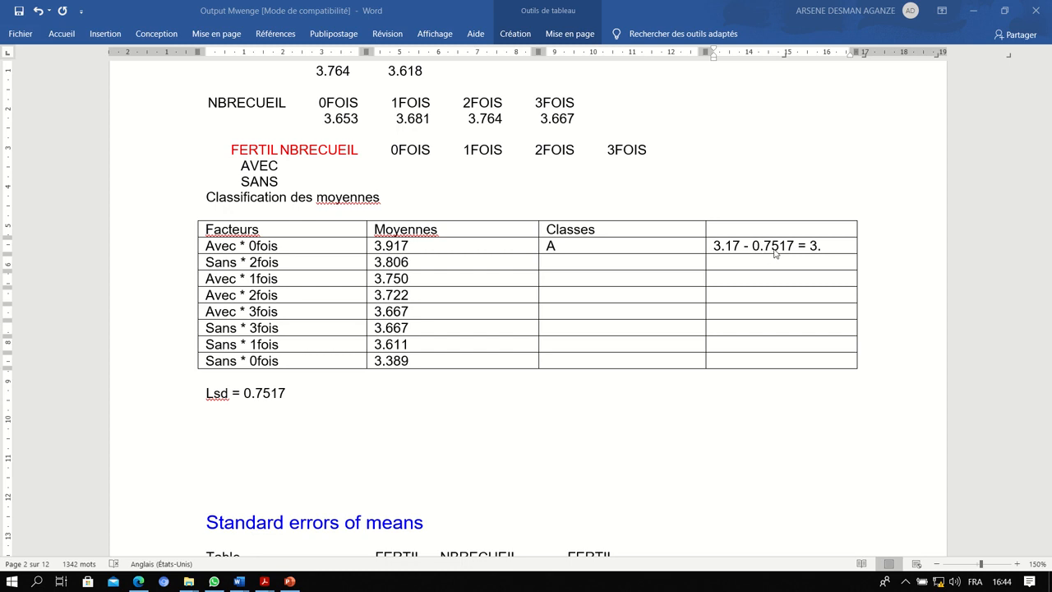
{"action": "left_click", "coordinate": [819, 249]}
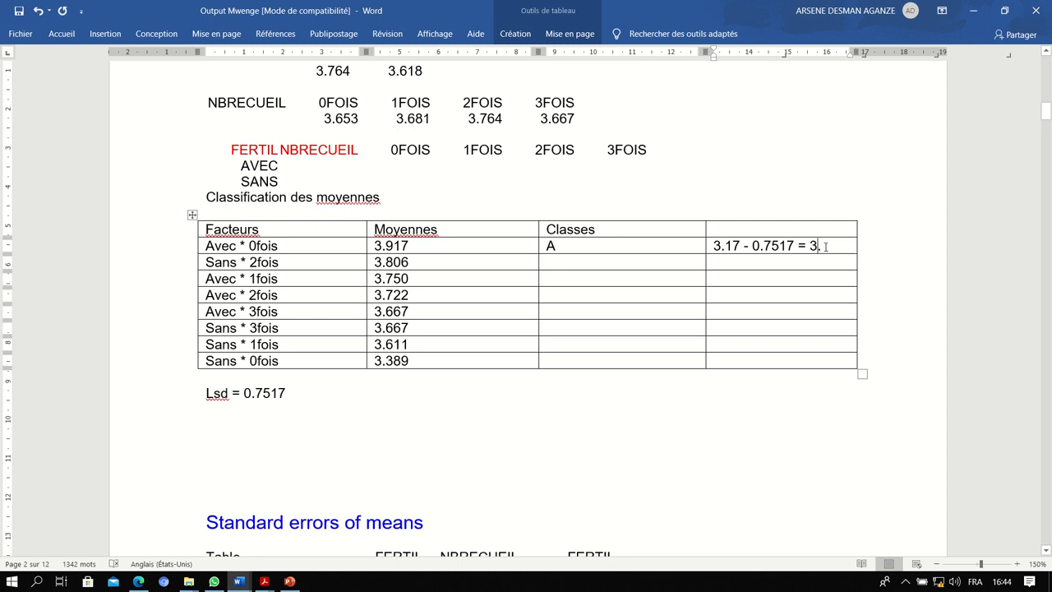
{"action": "key", "text": "BackSpace"}
{"action": "key", "text": "BackSpace"}
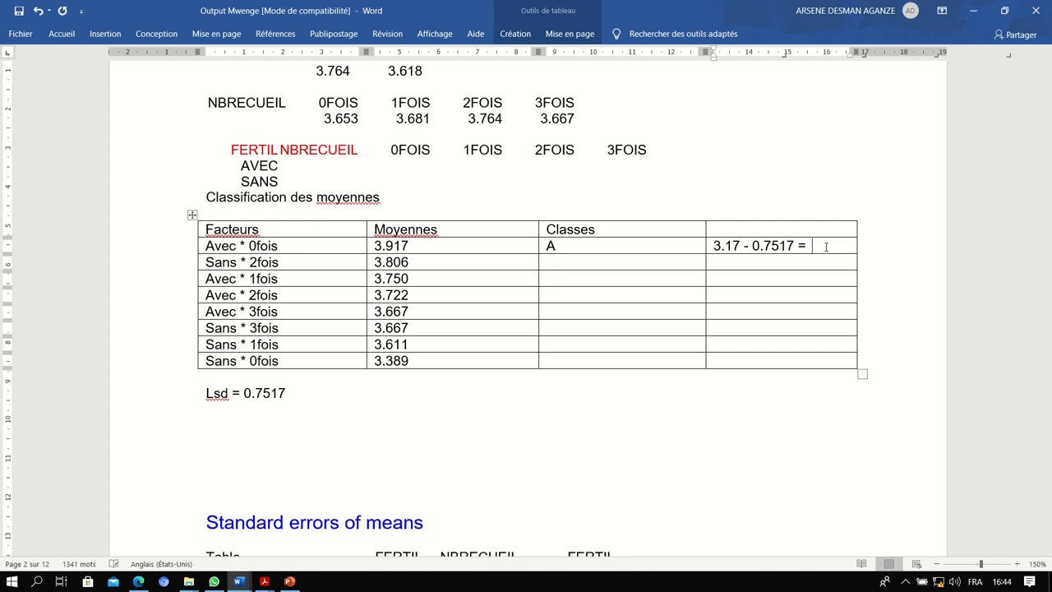
{"action": "type", "text": "2.4183"}
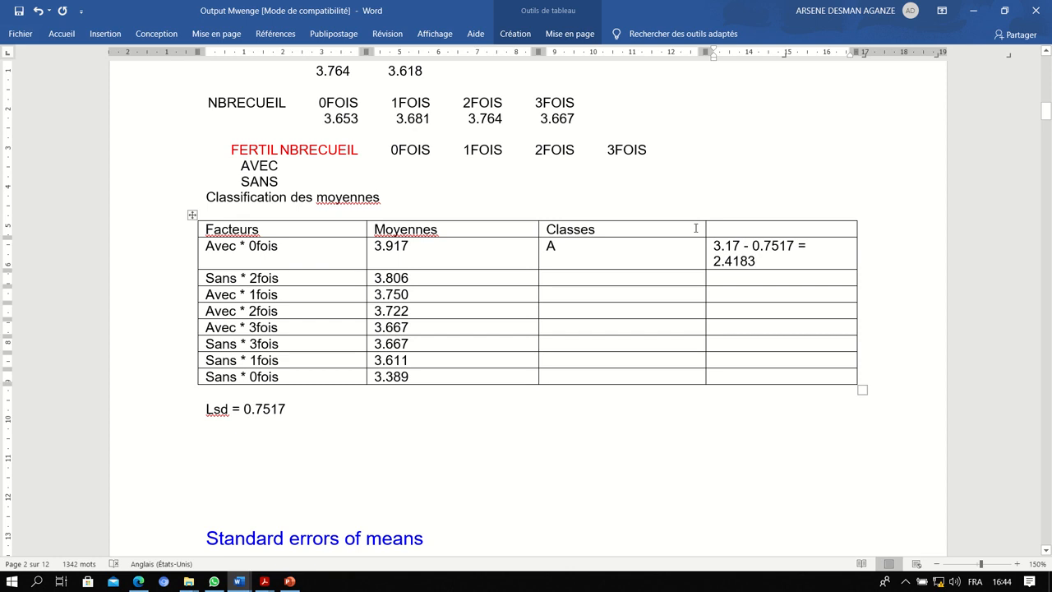
Add an empty fifth column to the means table, and adjust the column widths so the subtraction fits on one line.
{"action": "left_click_drag", "start_coordinate": [705, 227], "coordinate": [681, 227]}
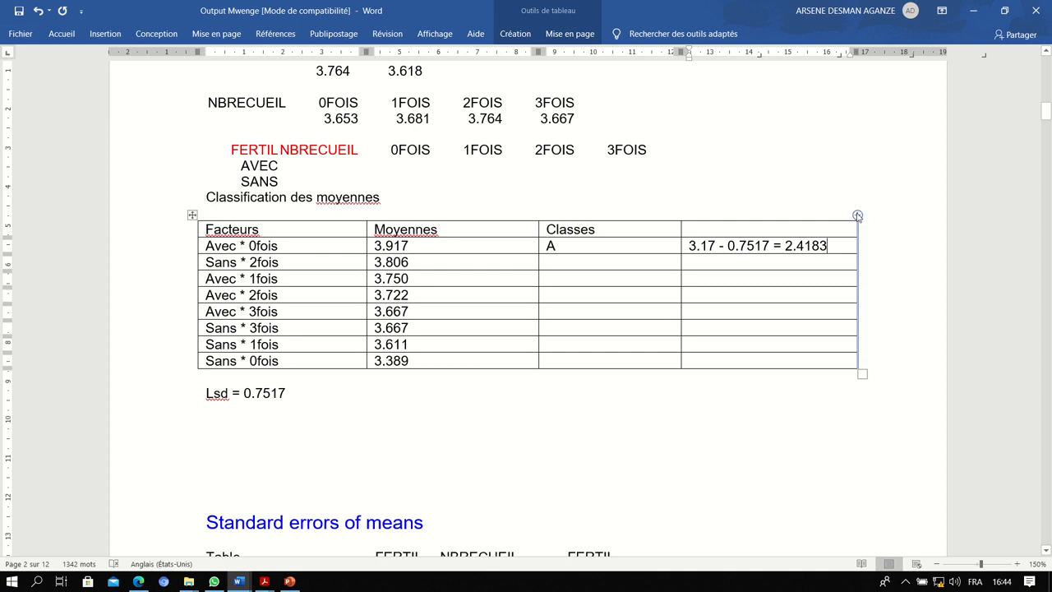
{"action": "left_click", "coordinate": [857, 215]}
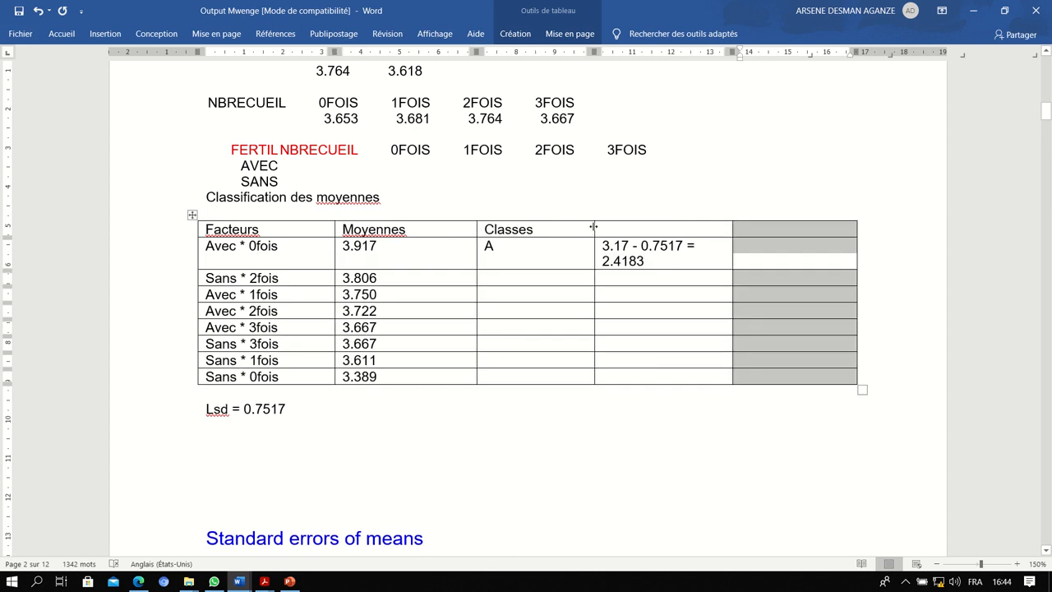
{"action": "left_click_drag", "start_coordinate": [593, 226], "coordinate": [565, 226]}
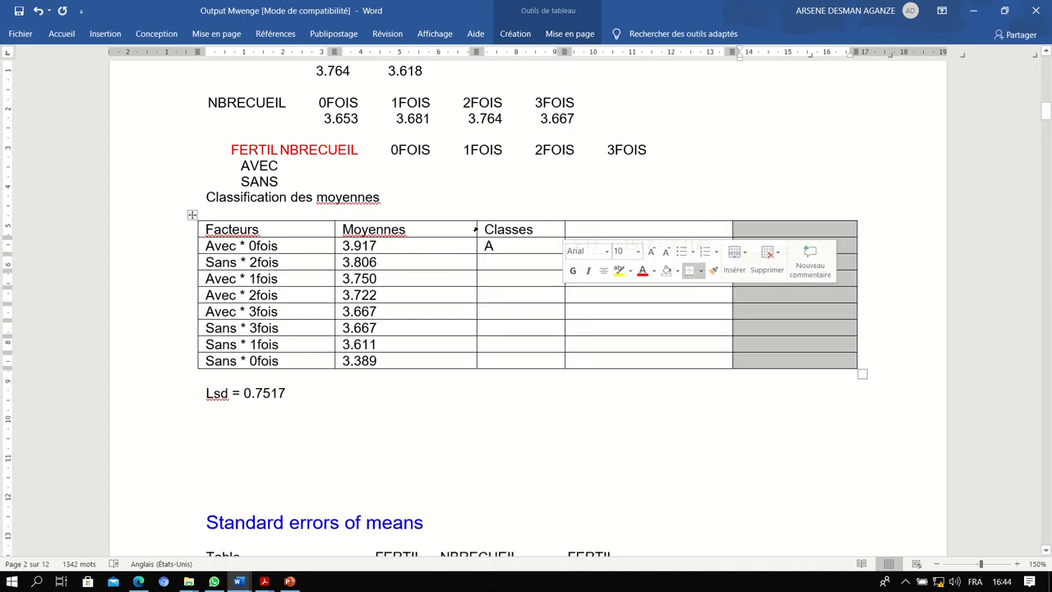
{"action": "left_click_drag", "start_coordinate": [475, 228], "coordinate": [419, 227]}
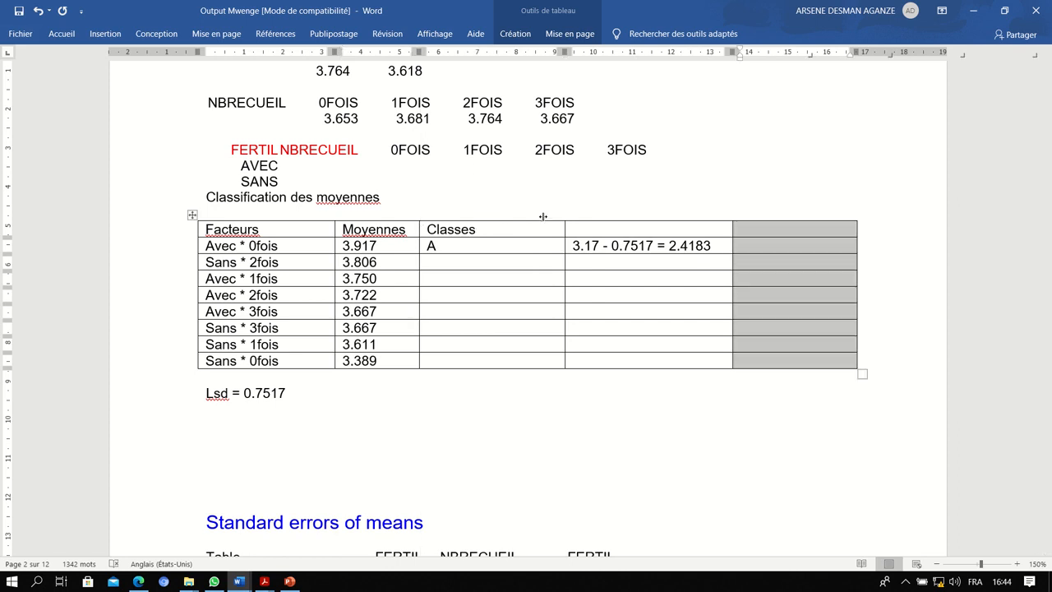
{"action": "left_click_drag", "start_coordinate": [563, 226], "coordinate": [526, 228]}
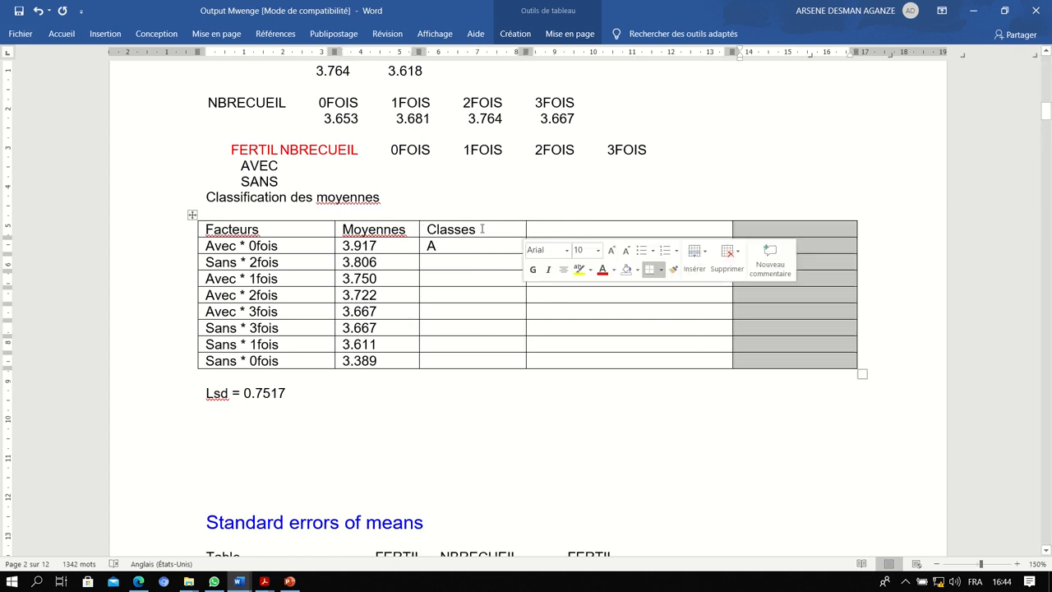
{"action": "type", "text": "3.17 - 0.7517 = 2.4183"}
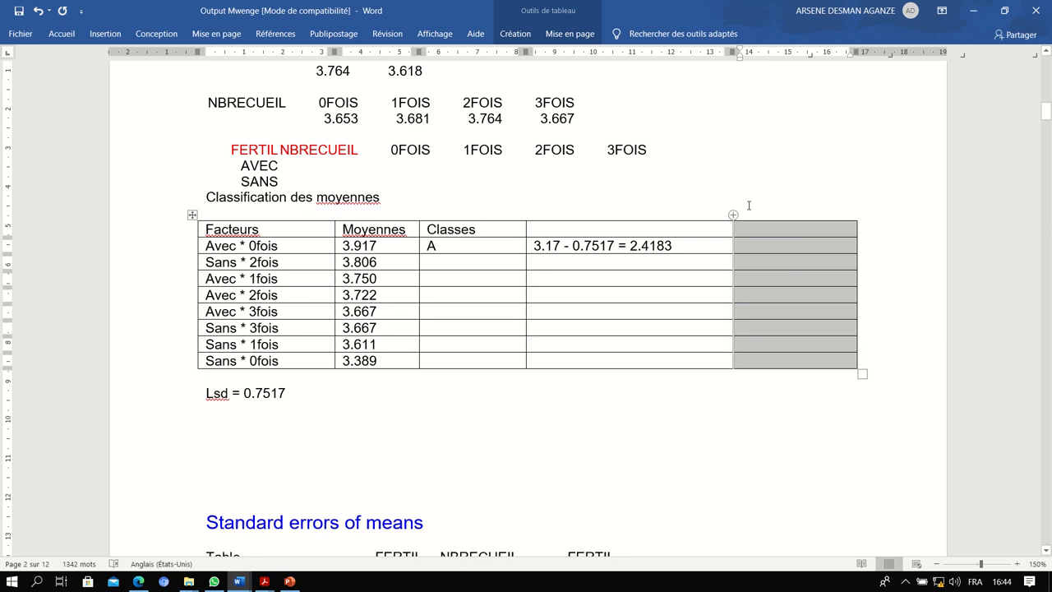
{"action": "left_click_drag", "start_coordinate": [732, 229], "coordinate": [692, 229]}
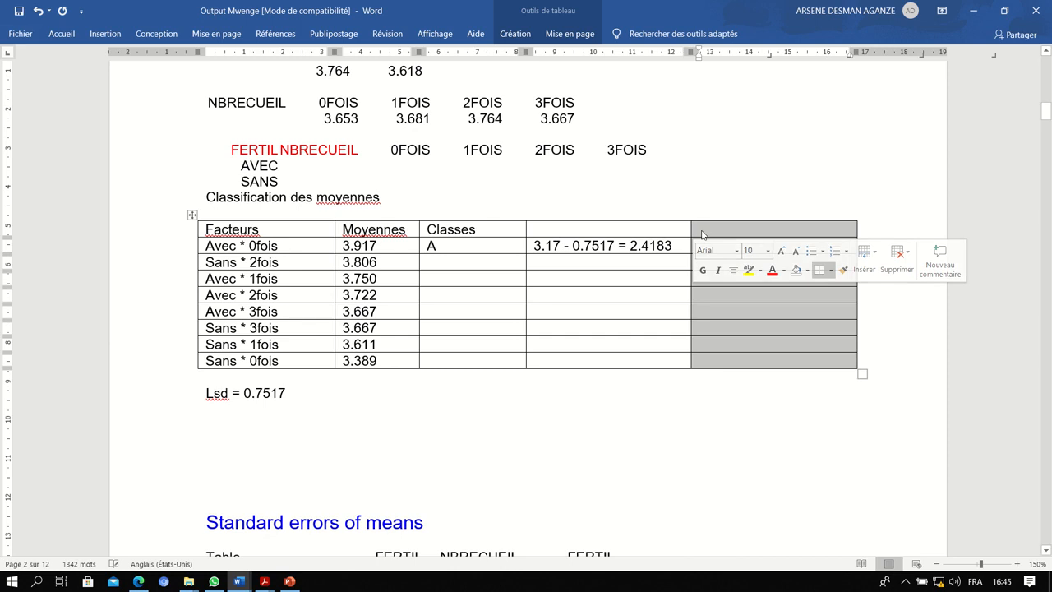
{"action": "left_click", "coordinate": [704, 229]}
{"action": "left_click", "coordinate": [709, 243]}
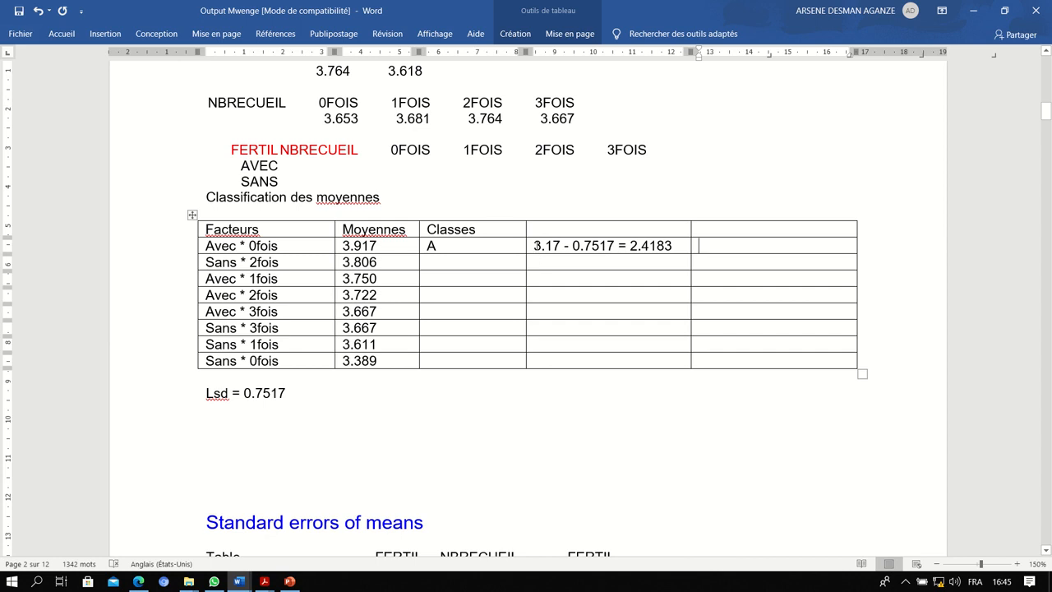
Label the calculation's starting value as "Valuer superieur de la classe (3.17)" in the fourth column.
{"action": "left_click", "coordinate": [538, 245]}
{"action": "type", "text": "v"}
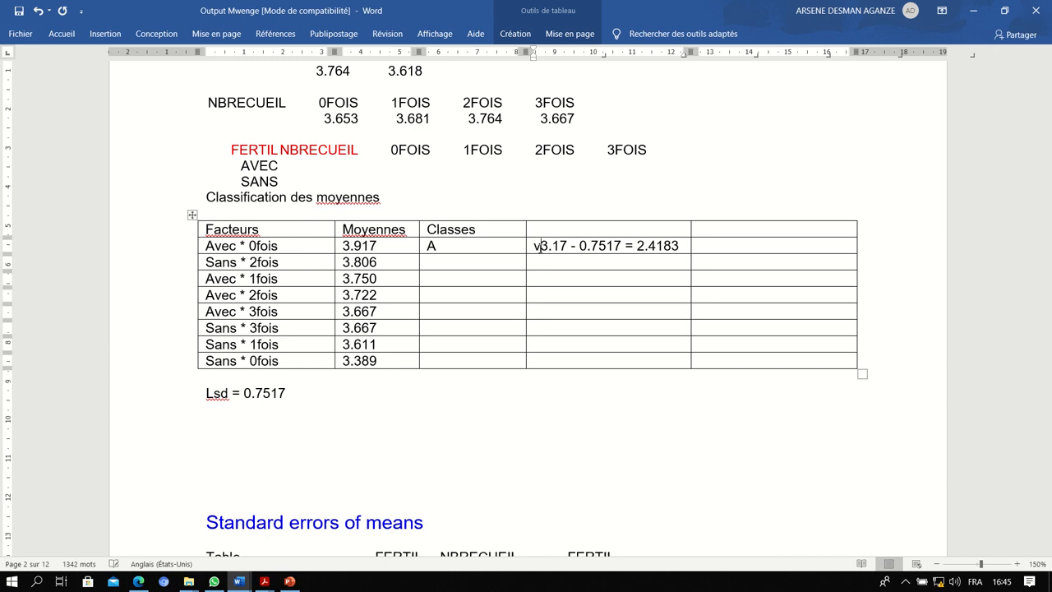
{"action": "type", "text": "aluet"}
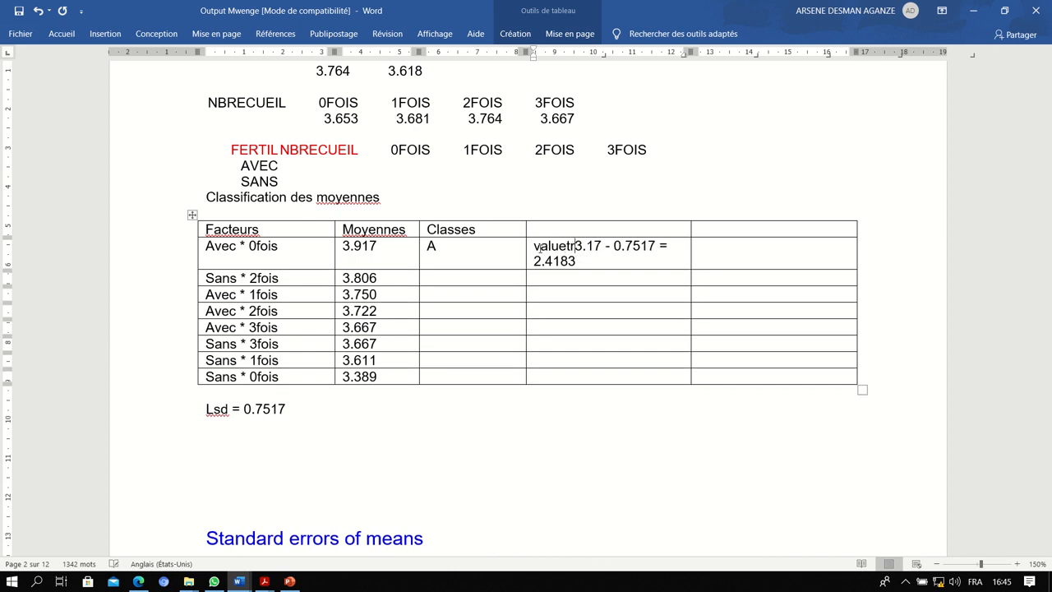
{"action": "key", "text": "BackSpace"}
{"action": "type", "text": "r super"}
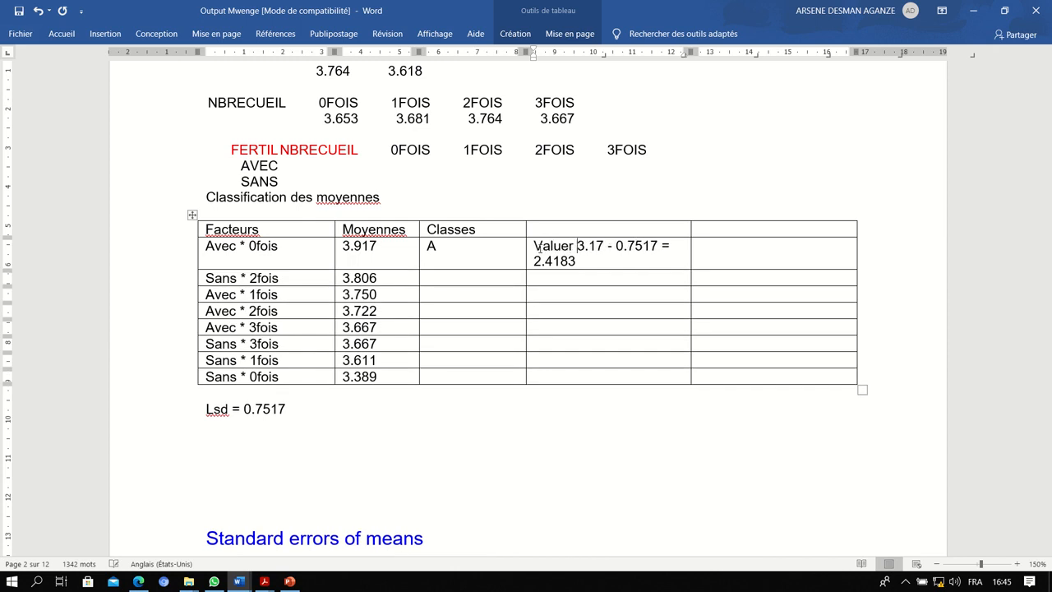
{"action": "type", "text": "ieur "}
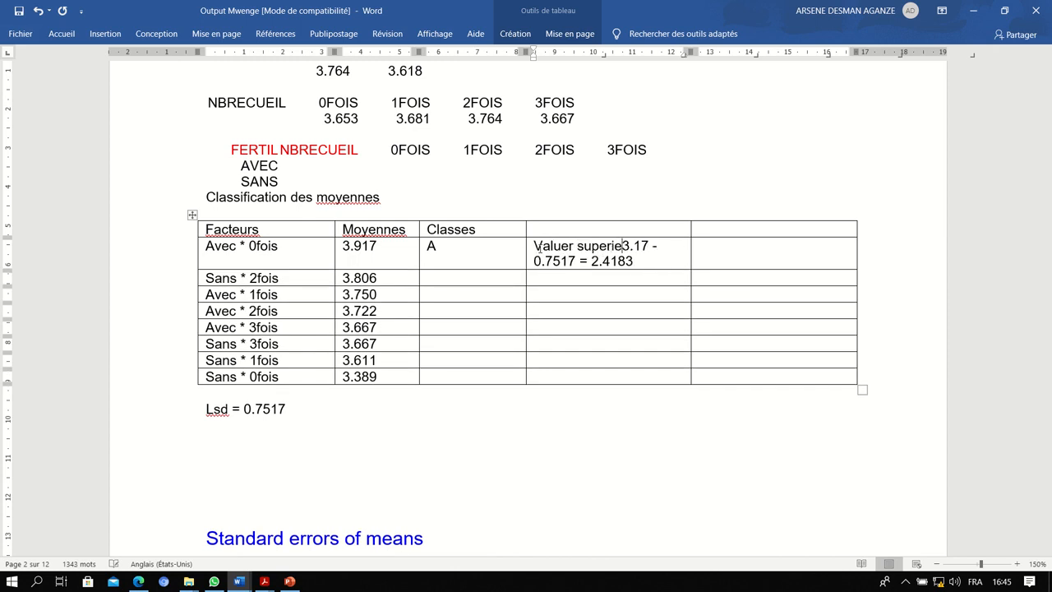
{"action": "type", "text": "de la classe"}
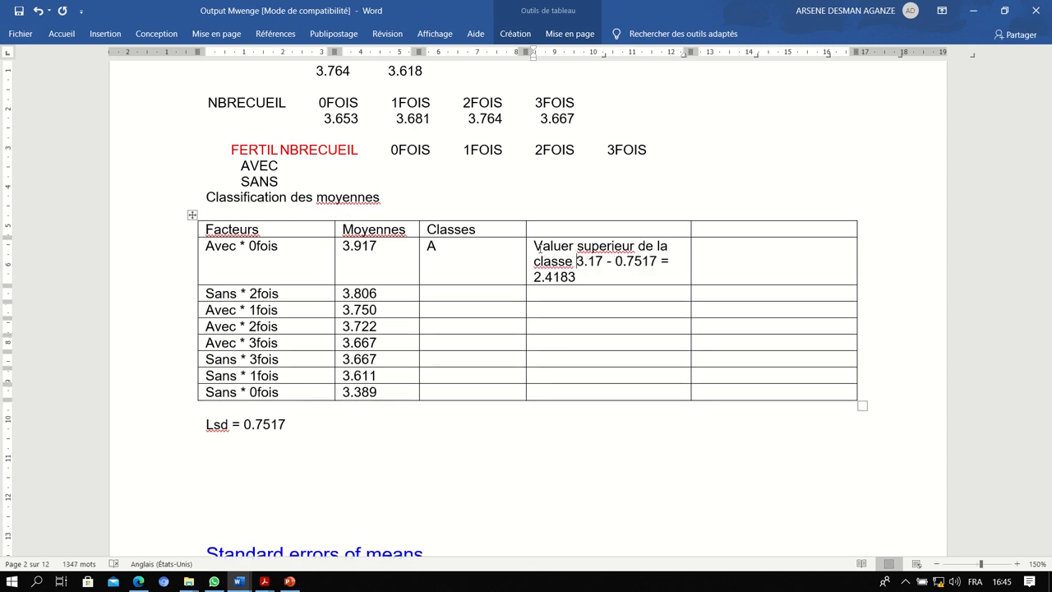
{"action": "type", "text": " (3.17"}
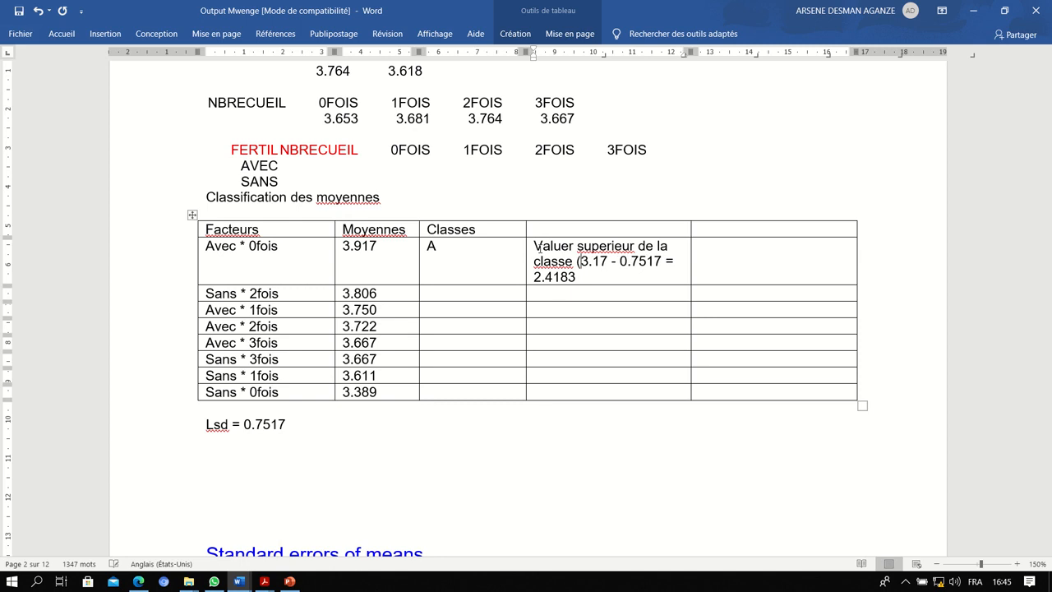
{"action": "type", "text": ")"}
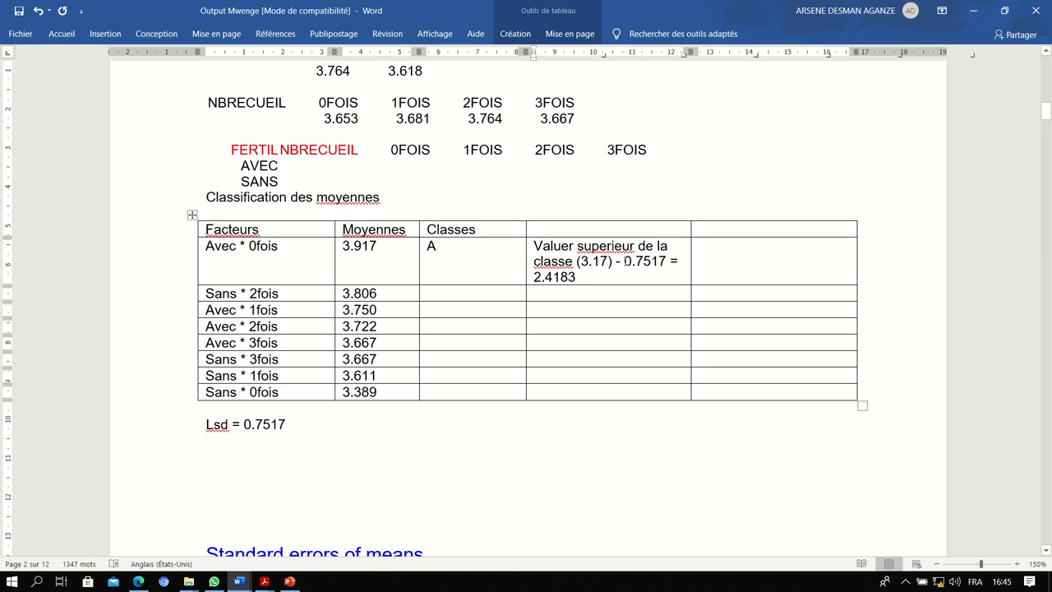
Write the subtracted value as "lsd (0.7517)" and correct "Valuer" to "Valeur" in the same cell.
{"action": "type", "text": "lsd "}
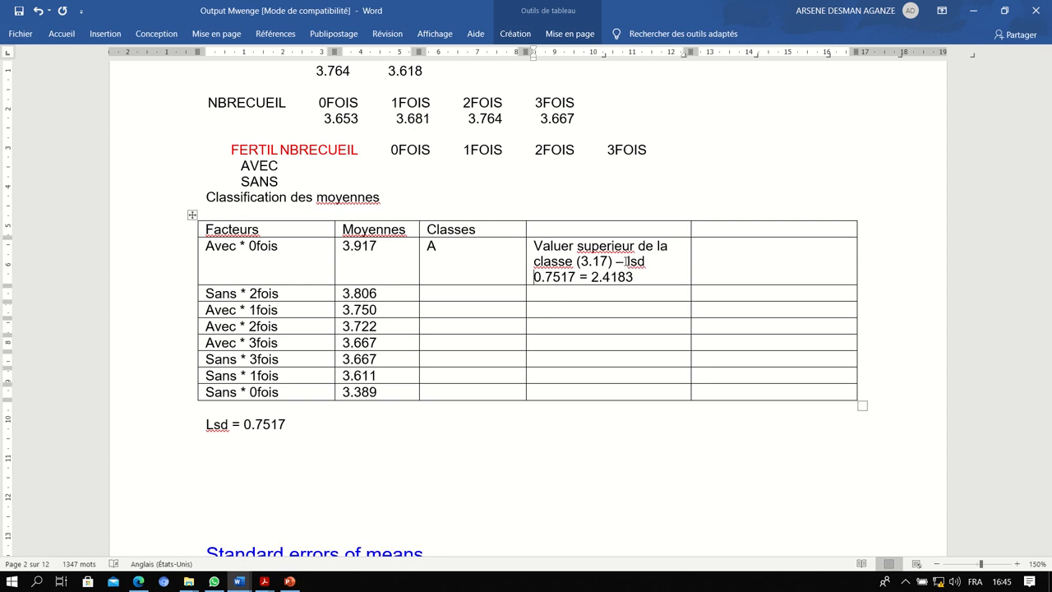
{"action": "type", "text": "("}
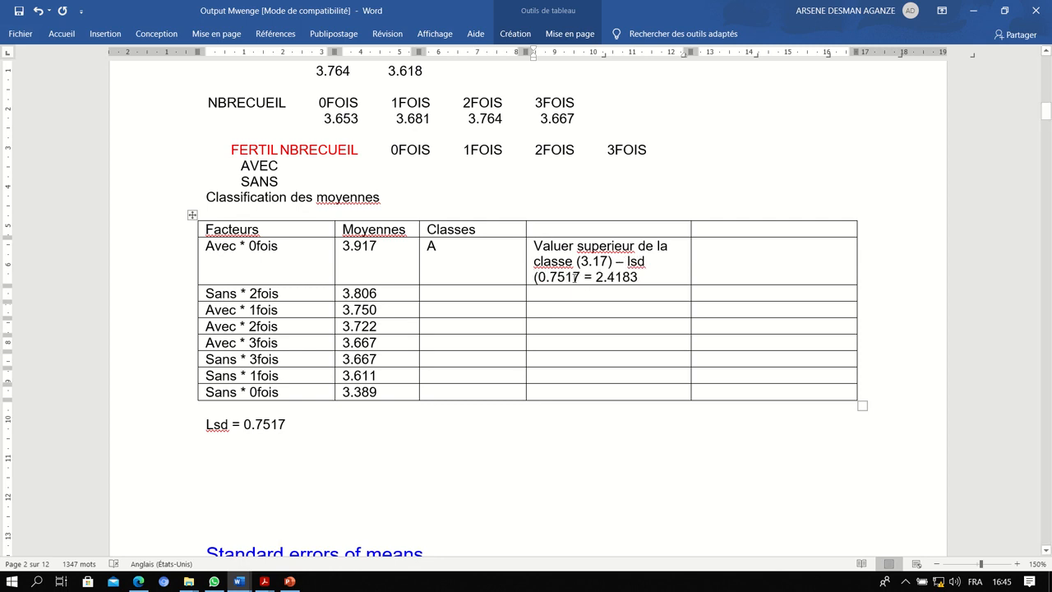
{"action": "left_click", "coordinate": [582, 277]}
{"action": "type", "text": ")"}
{"action": "left_click", "coordinate": [699, 250]}
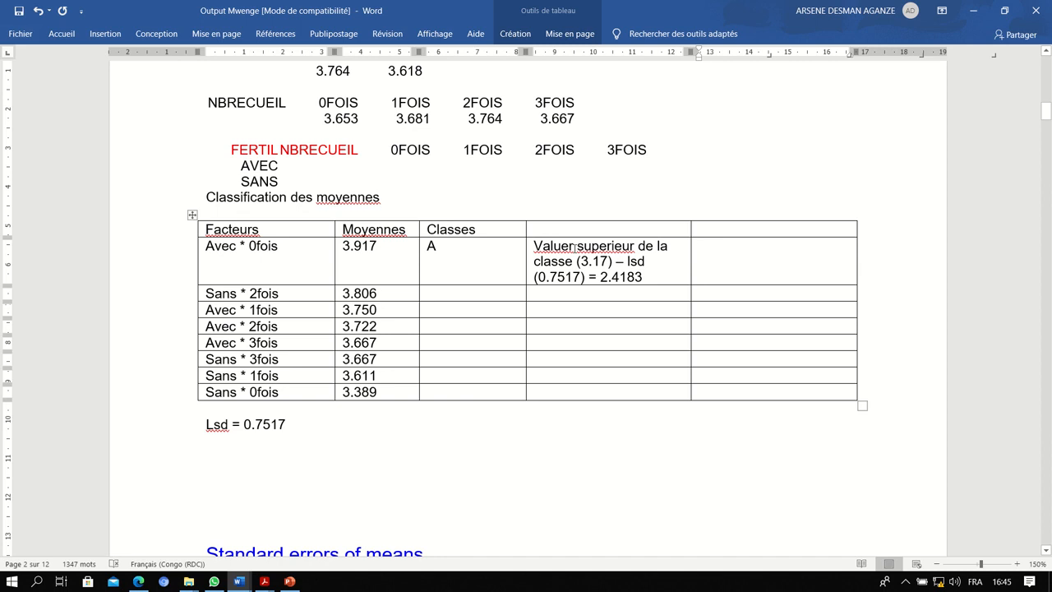
{"action": "left_click", "coordinate": [569, 246]}
{"action": "key", "text": "BackSpace"}
{"action": "key", "text": "BackSpace"}
{"action": "key", "text": "BackSpace"}
{"action": "type", "text": "eur"}
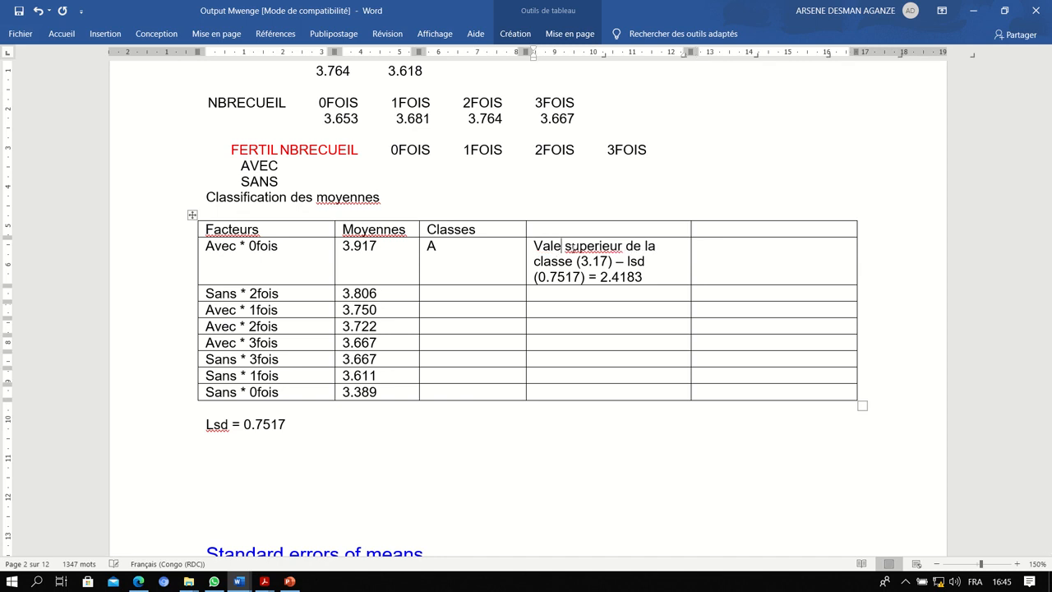
Enter the class range "A (3.917 à 2.4183)" in the fifth column of the Avec * 0fois row.
{"action": "left_click", "coordinate": [705, 262]}
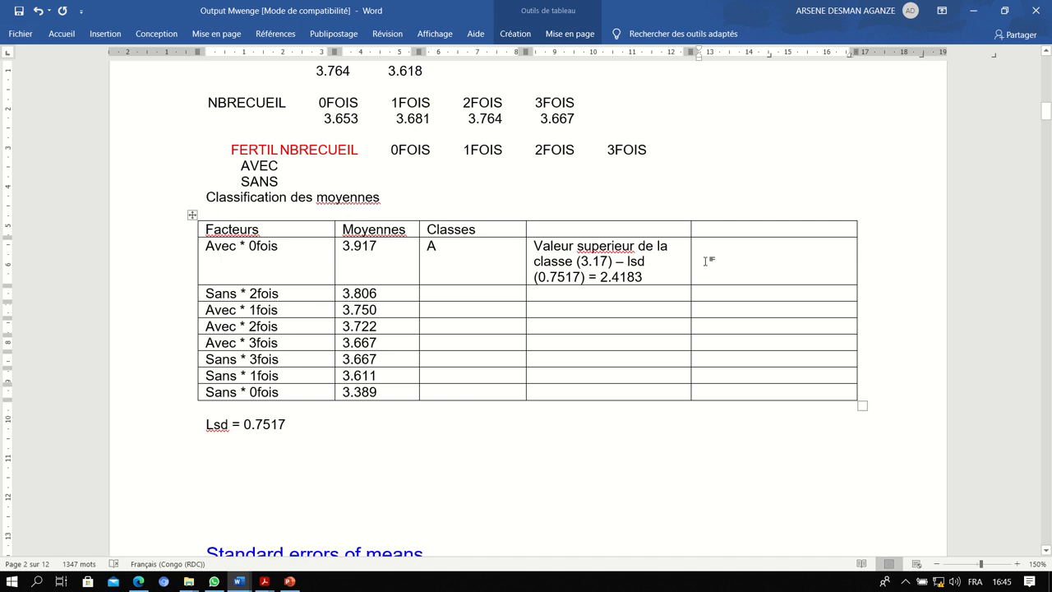
{"action": "type", "text": "a"}
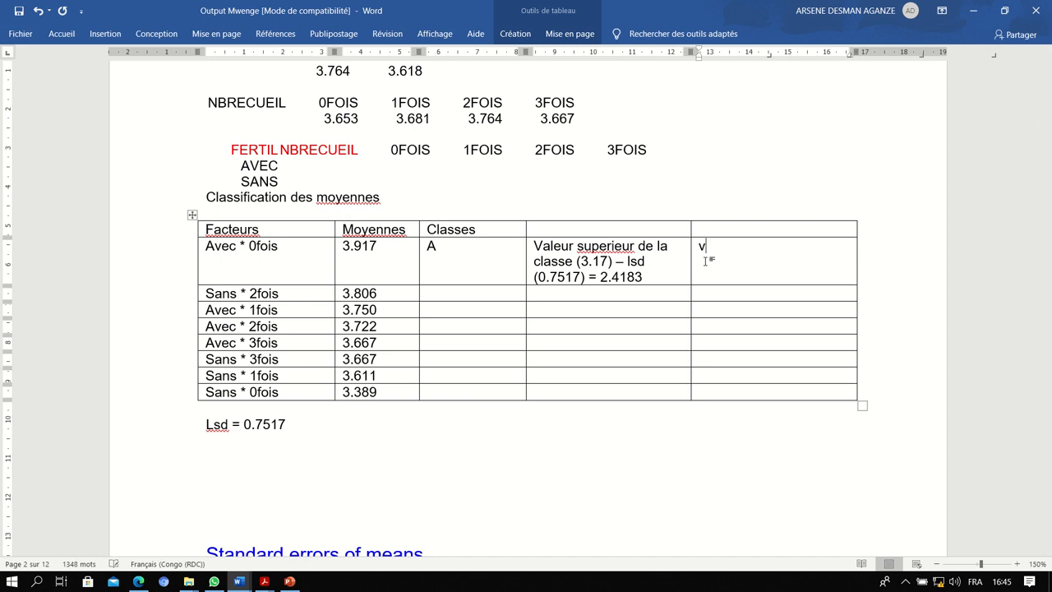
{"action": "key", "text": "BackSpace"}
{"action": "type", "text": "A (3.917 à 2.41"}
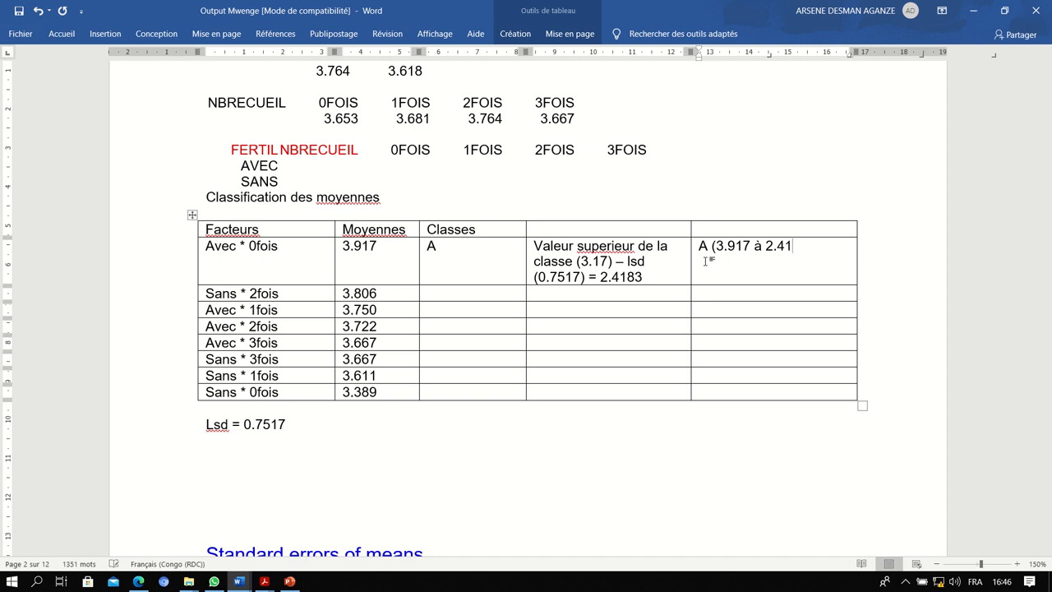
{"action": "type", "text": "83)"}
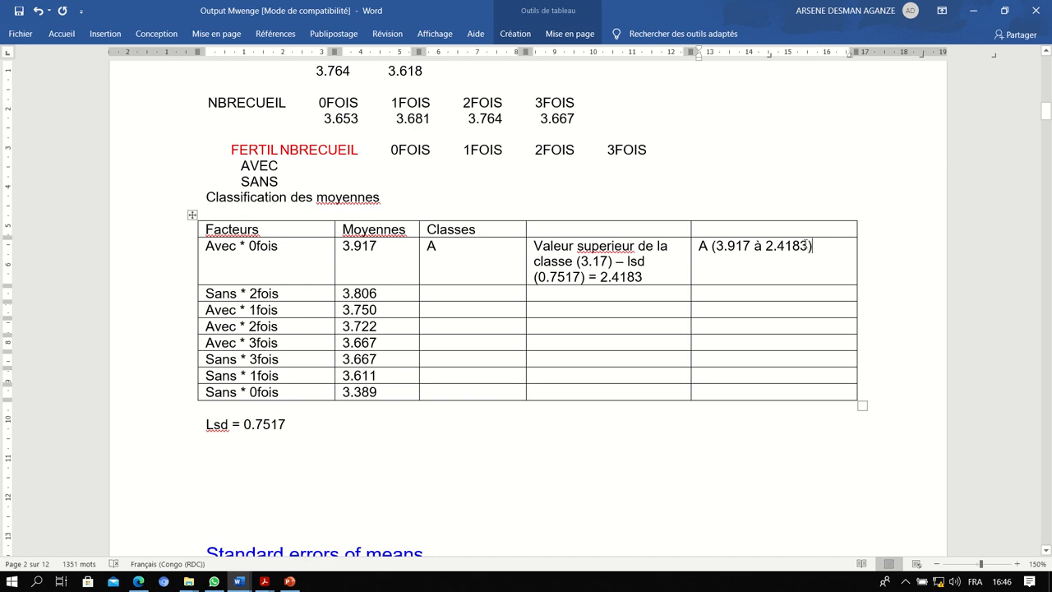
Assign class A to the seven remaining rows, from Sans * 2fois down to Sans * 0fois.
{"action": "left_click", "coordinate": [438, 293]}
{"action": "type", "text": "A"}
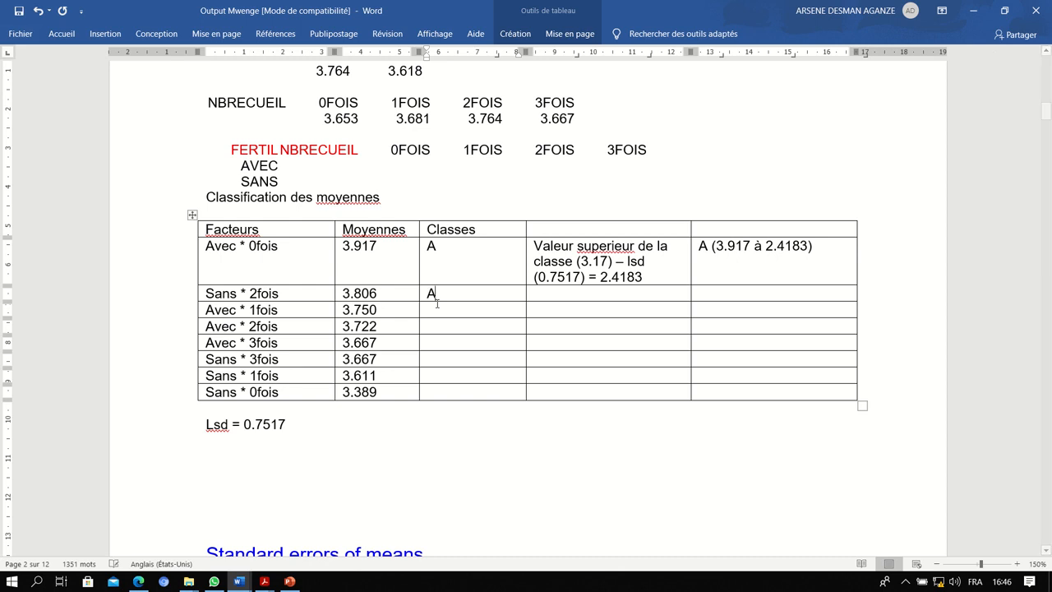
{"action": "left_click", "coordinate": [438, 304]}
{"action": "type", "text": "A"}
{"action": "key", "text": "Down"}
{"action": "type", "text": "A"}
{"action": "key", "text": "Down"}
{"action": "type", "text": "A"}
{"action": "key", "text": "Down"}
{"action": "type", "text": "A"}
{"action": "key", "text": "Down"}
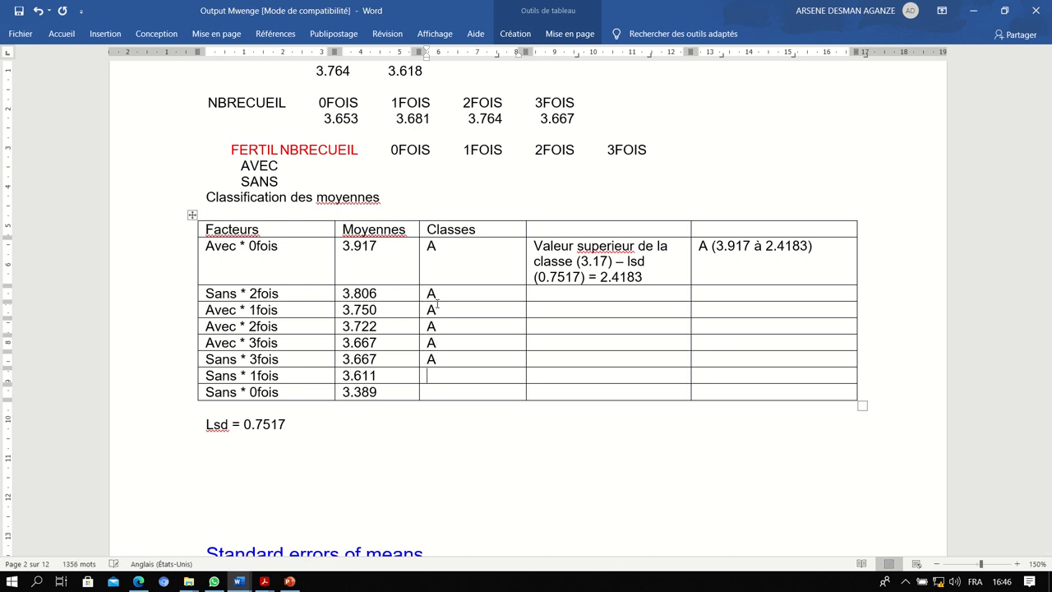
{"action": "type", "text": "A"}
{"action": "key", "text": "Down"}
{"action": "type", "text": "A"}
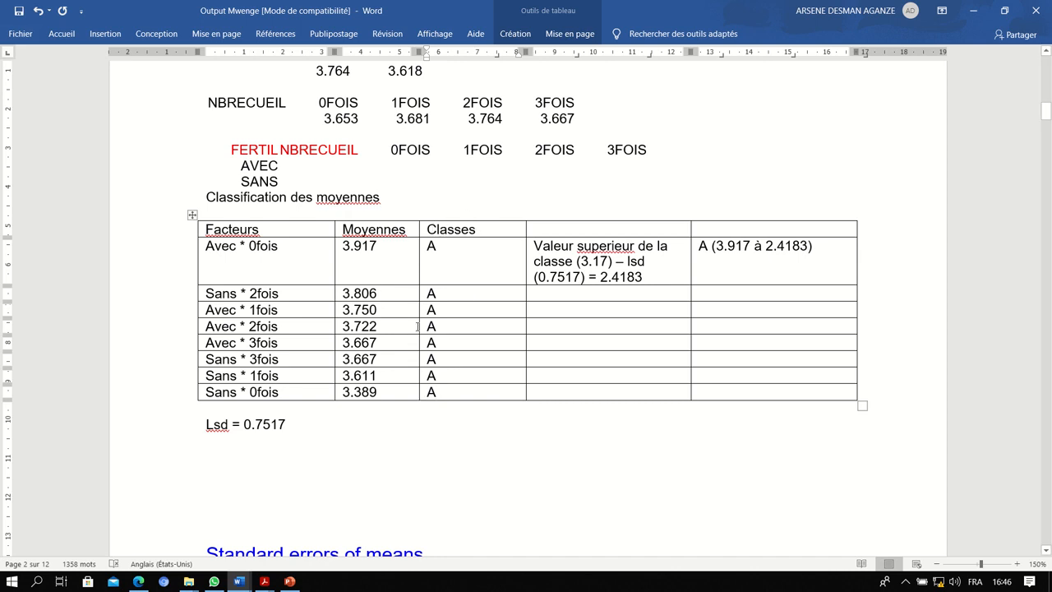
Change the Lsd value below the means table to 0.517.
{"action": "left_click", "coordinate": [294, 424]}
{"action": "left_click_drag", "start_coordinate": [292, 424], "coordinate": [245, 424]}
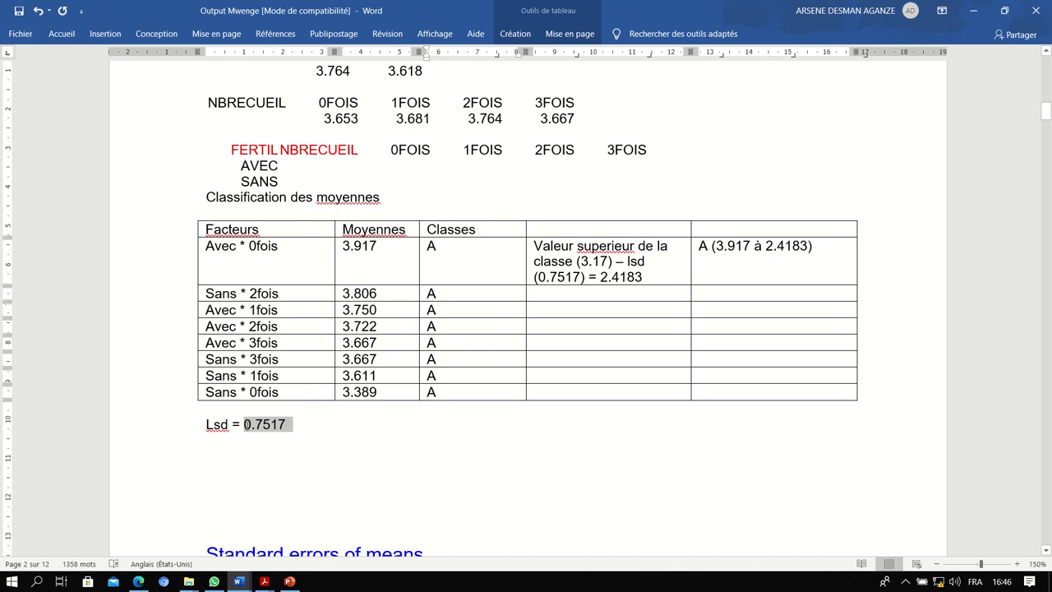
{"action": "left_click", "coordinate": [278, 424]}
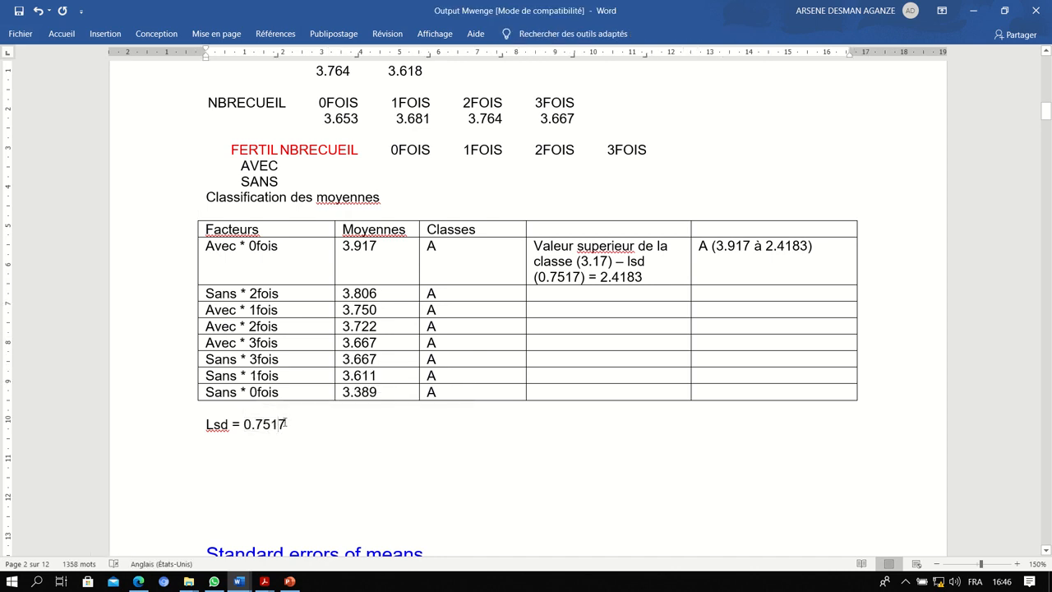
{"action": "left_click", "coordinate": [263, 423]}
{"action": "key", "text": "BackSpace"}
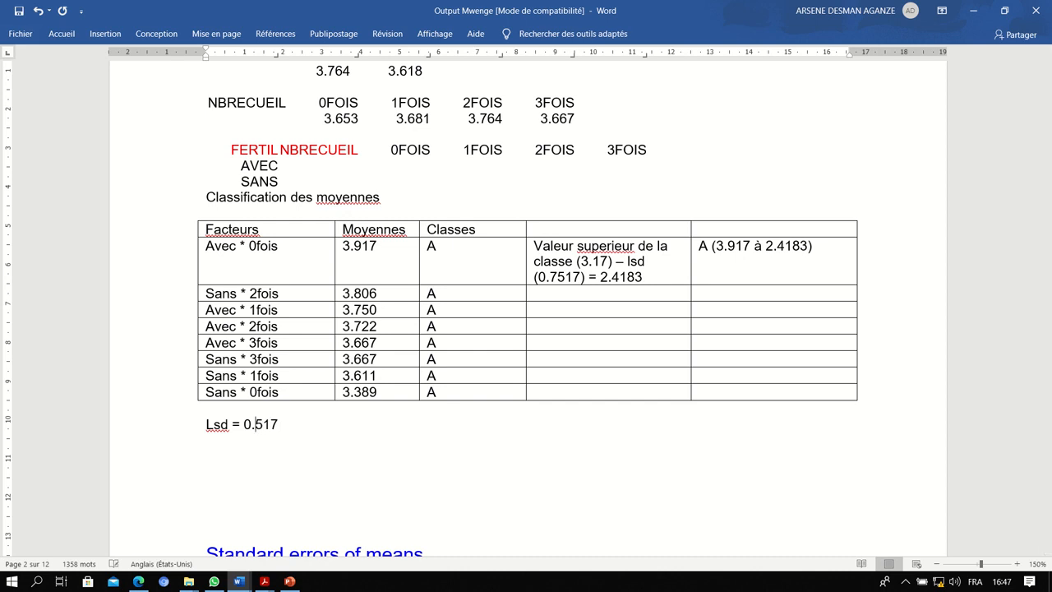
Change the Lsd value below the means table to 0.10.
{"action": "type", "text": "1"}
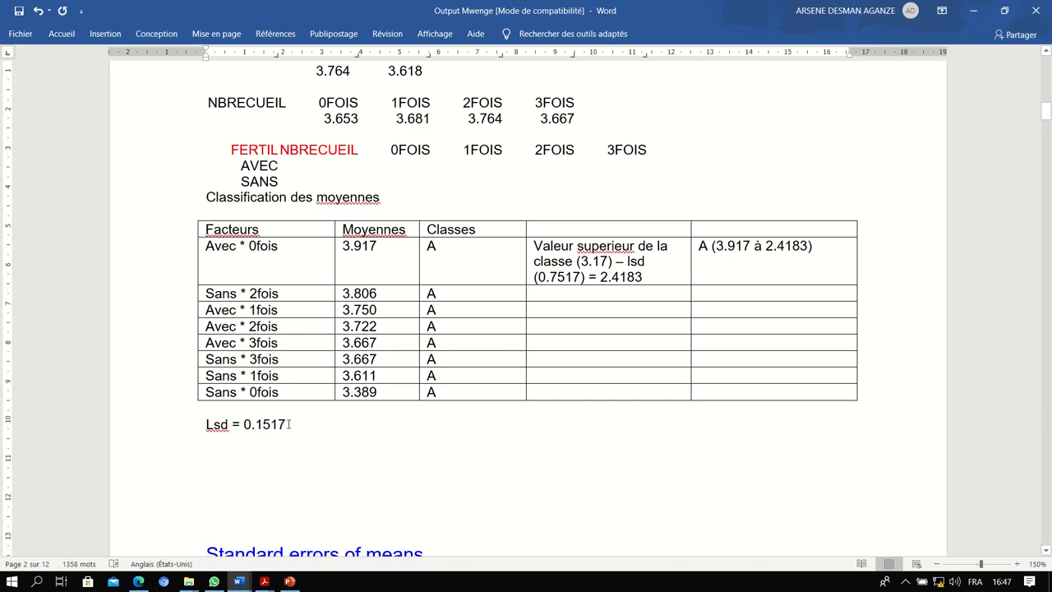
{"action": "key", "text": "BackSpace"}
{"action": "key", "text": "BackSpace"}
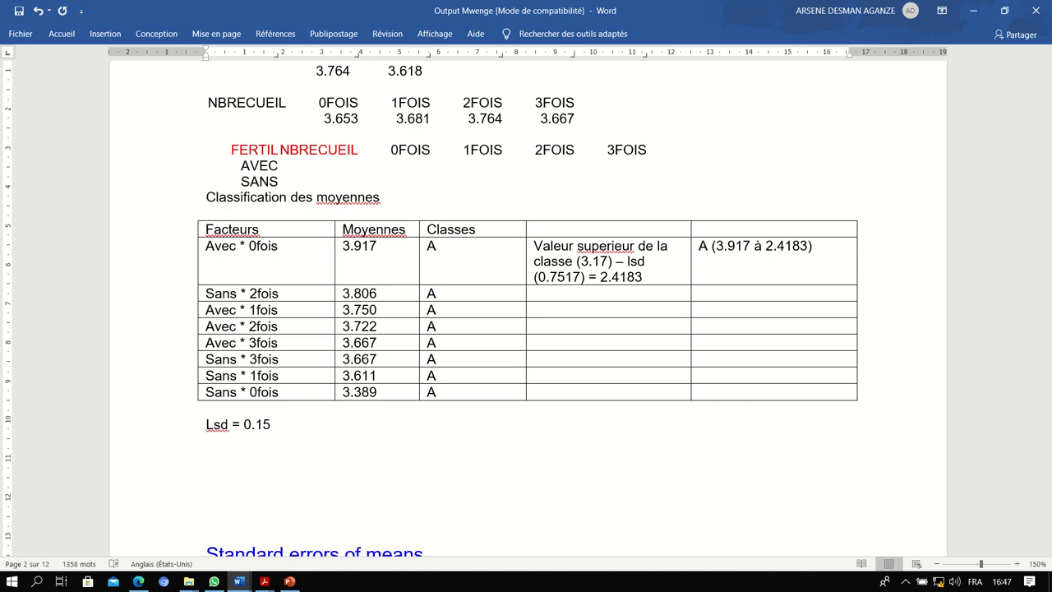
{"action": "right_click", "coordinate": [607, 247]}
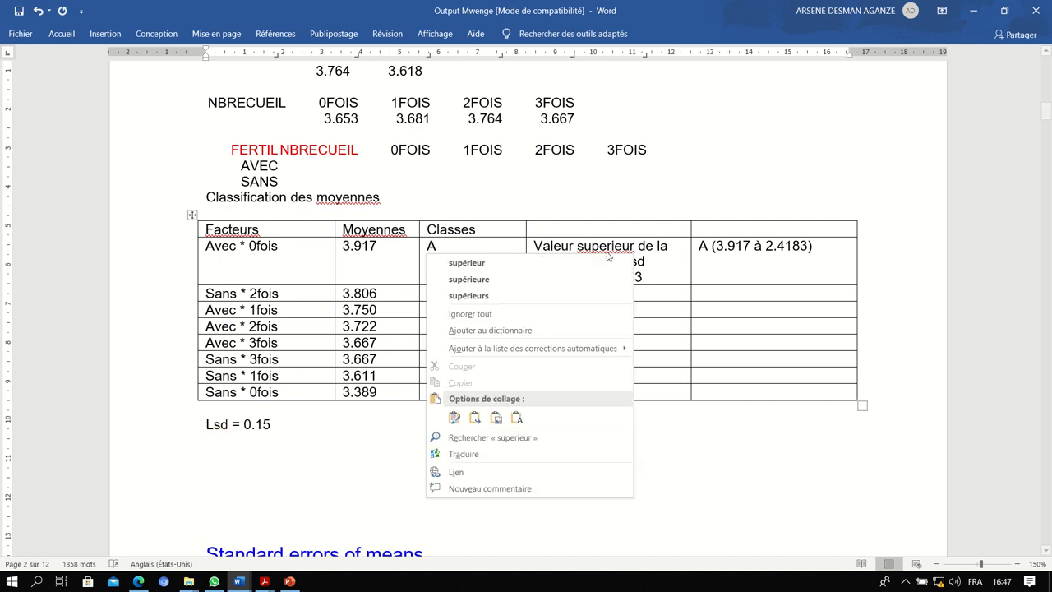
{"action": "left_click", "coordinate": [679, 263]}
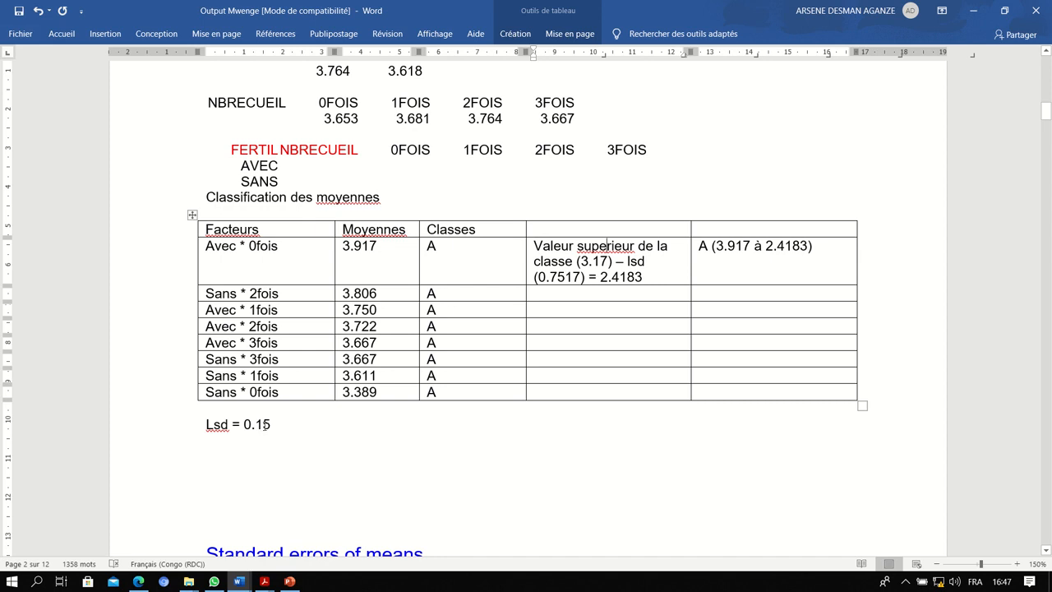
{"action": "left_click", "coordinate": [268, 424]}
{"action": "key", "text": "BackSpace"}
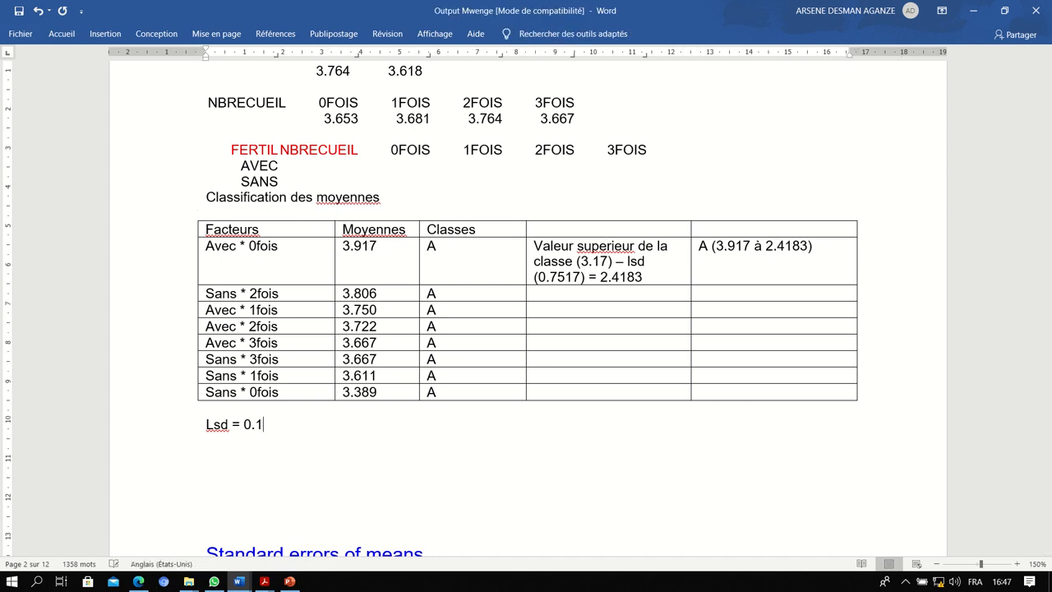
{"action": "type", "text": "0"}
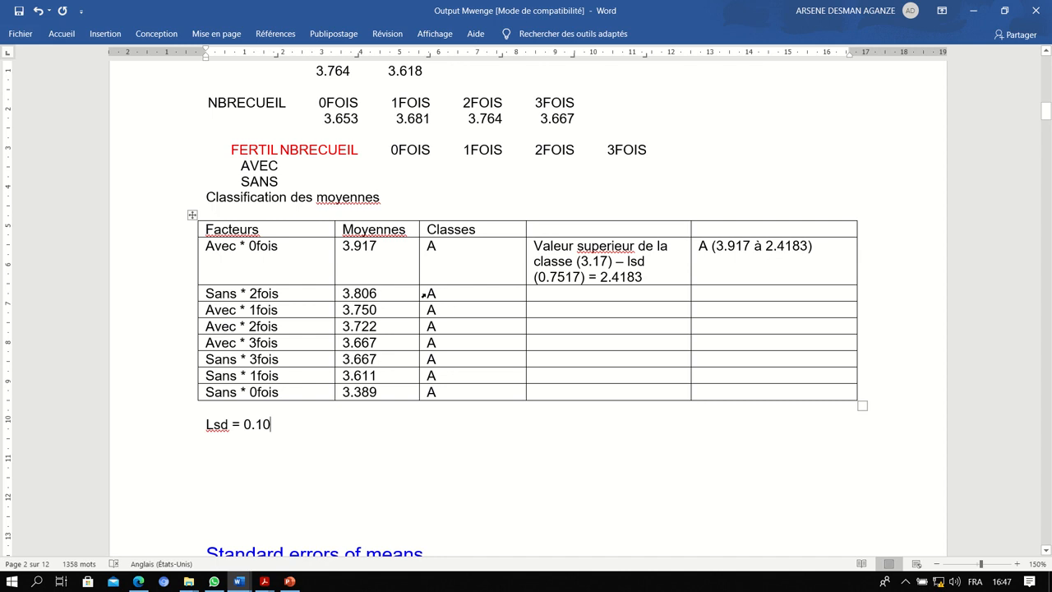
Clear the class letters from Sans * 2fois down to Sans * 0fois, and the subtraction and class range in the Avec * 0fois row.
{"action": "left_click_drag", "start_coordinate": [423, 294], "coordinate": [437, 397]}
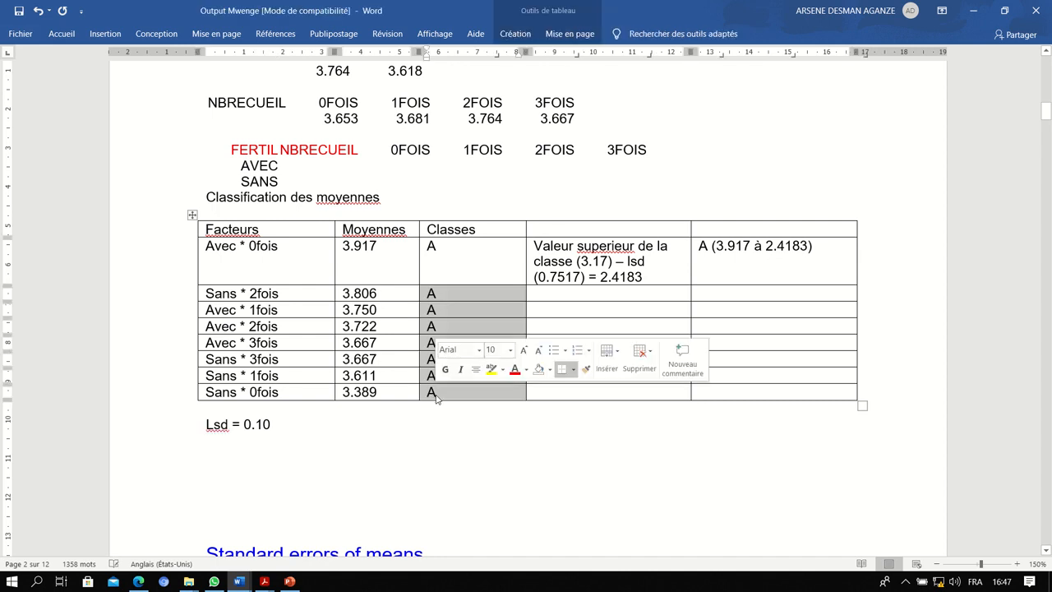
{"action": "key", "text": "Delete"}
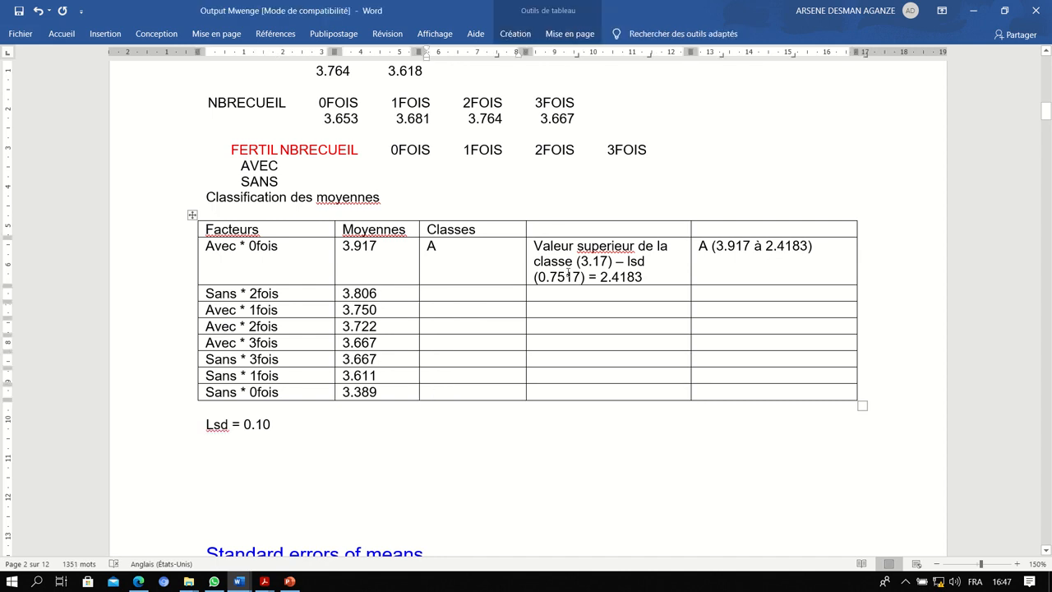
{"action": "left_click_drag", "start_coordinate": [535, 244], "coordinate": [794, 258]}
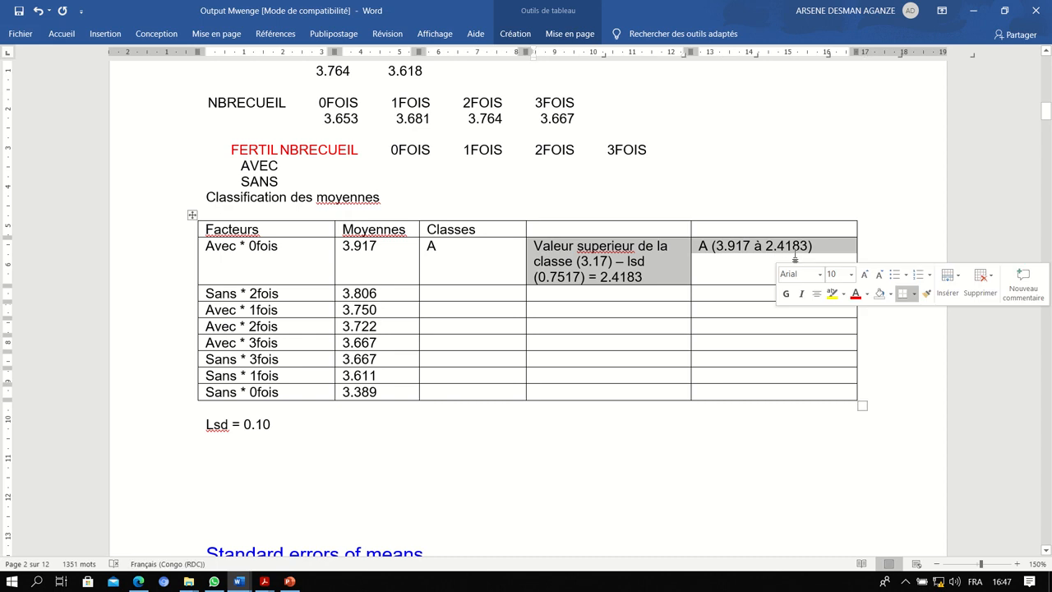
{"action": "key", "text": "Delete"}
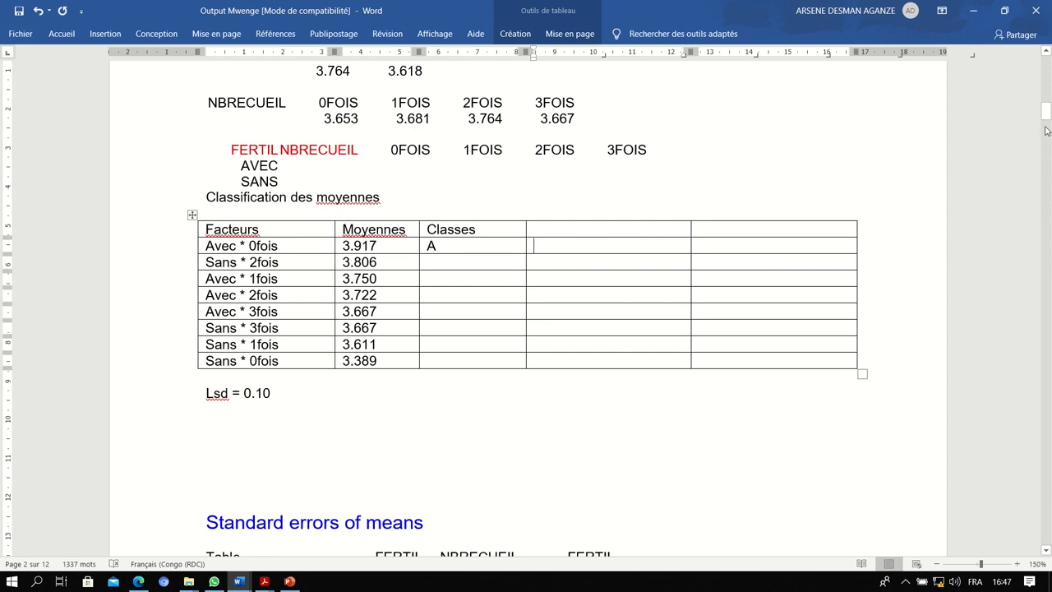
Examine the l.s.d. row in the "Least significant differences of means (5% level)" table and return to the means table.
{"action": "left_click_drag", "start_coordinate": [1046, 112], "coordinate": [1039, 148]}
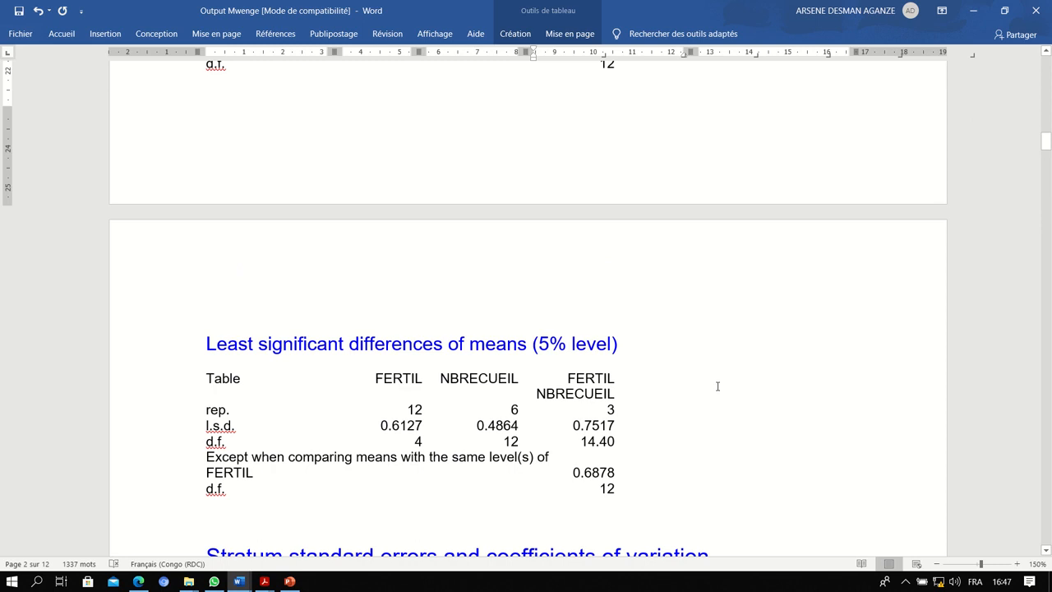
{"action": "left_click_drag", "start_coordinate": [192, 431], "coordinate": [634, 431]}
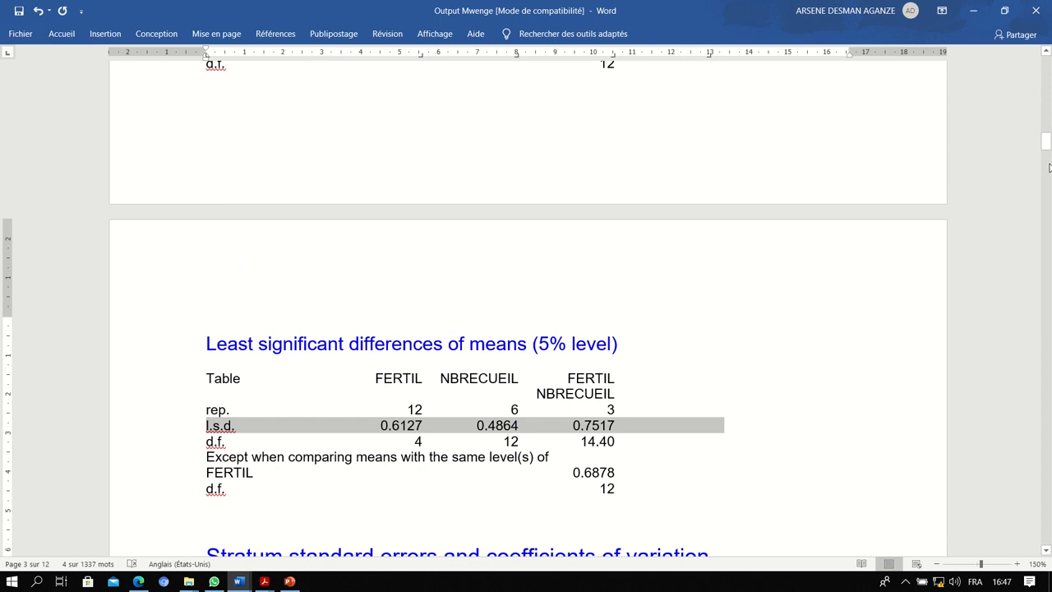
{"action": "left_click_drag", "start_coordinate": [1046, 145], "coordinate": [1046, 111]}
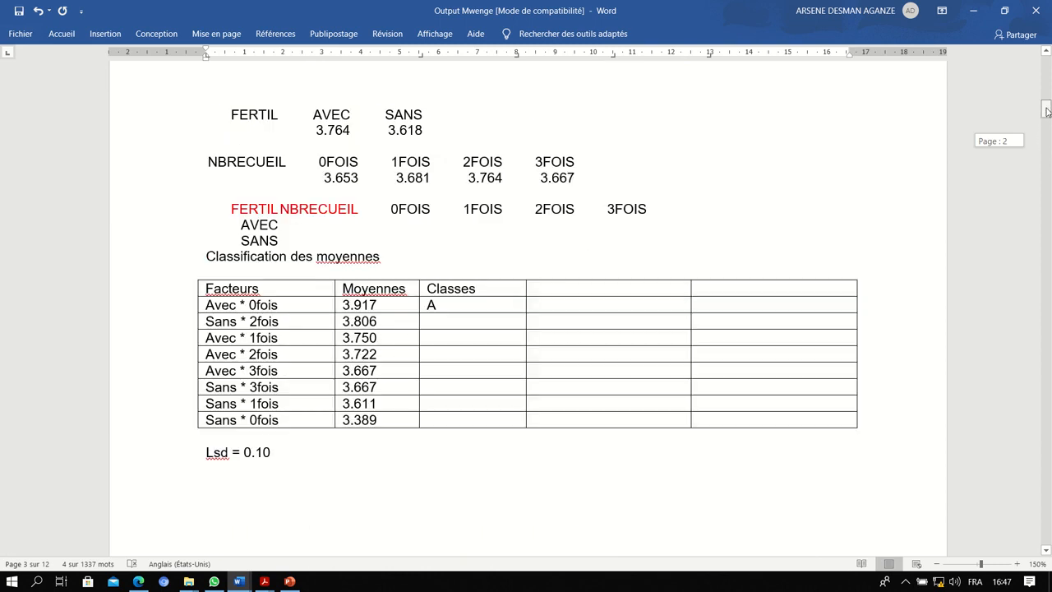
{"action": "scroll", "coordinate": [780, 219], "scroll_direction": "down", "scroll_amount": 1}
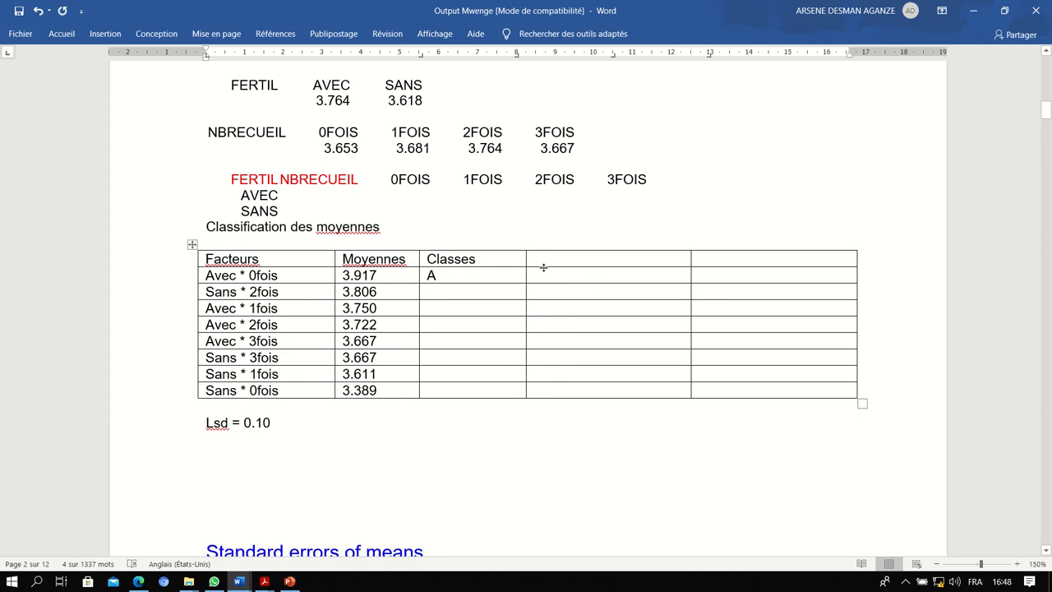
Enter the subtraction "3.917 – 0.1 = 3.817" in the fourth column of the Avec * 0fois row.
{"action": "left_click", "coordinate": [540, 276]}
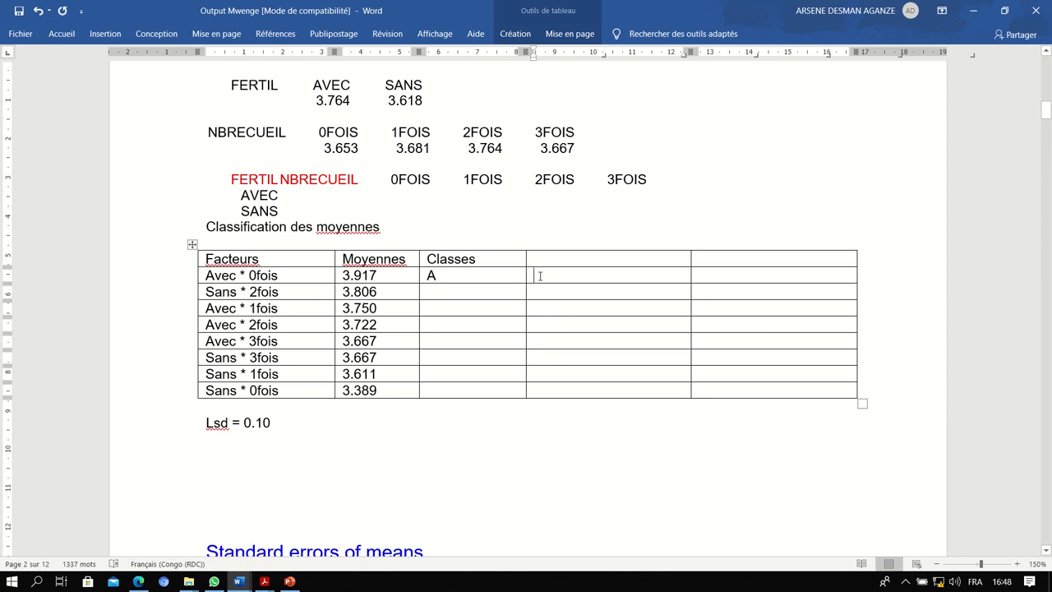
{"action": "type", "text": "3."}
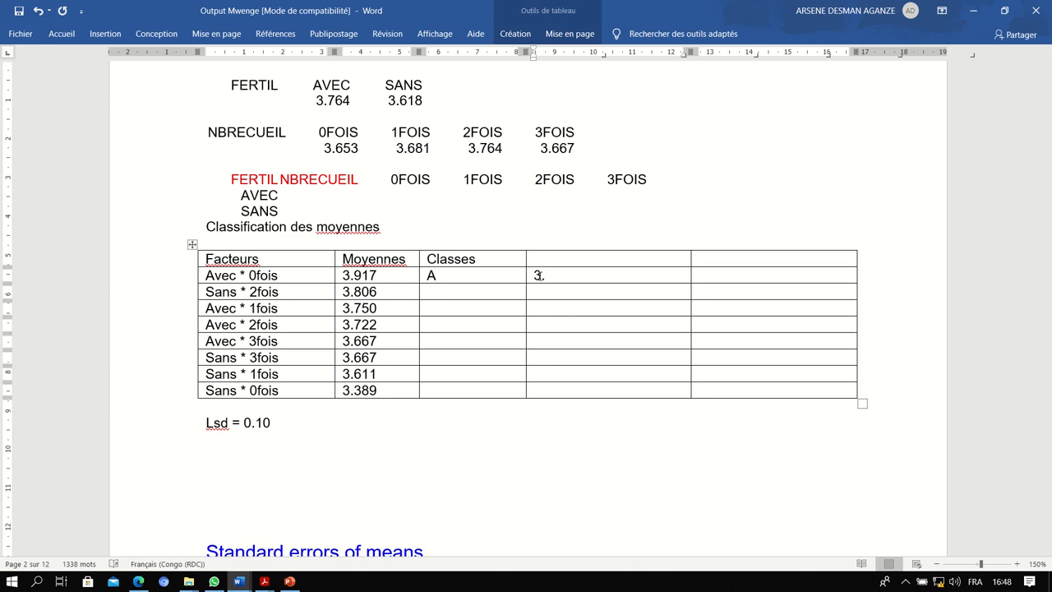
{"action": "type", "text": "917"}
{"action": "type", "text": " - "}
{"action": "type", "text": "0.1"}
{"action": "type", "text": " +"}
{"action": "key", "text": "BackSpace"}
{"action": "type", "text": "="}
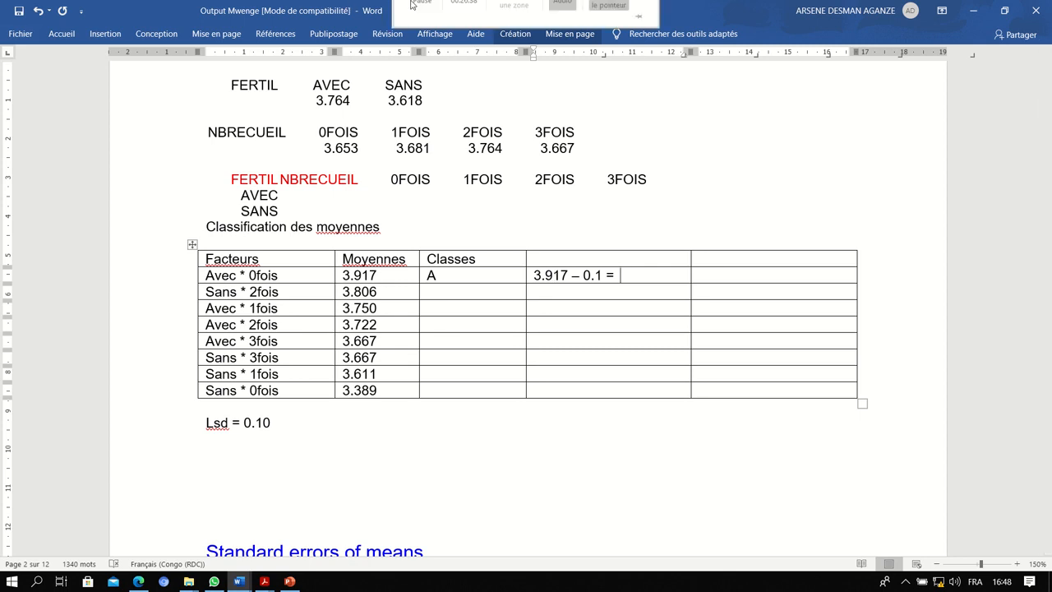
{"action": "mouse_move", "coordinate": [420, 11]}
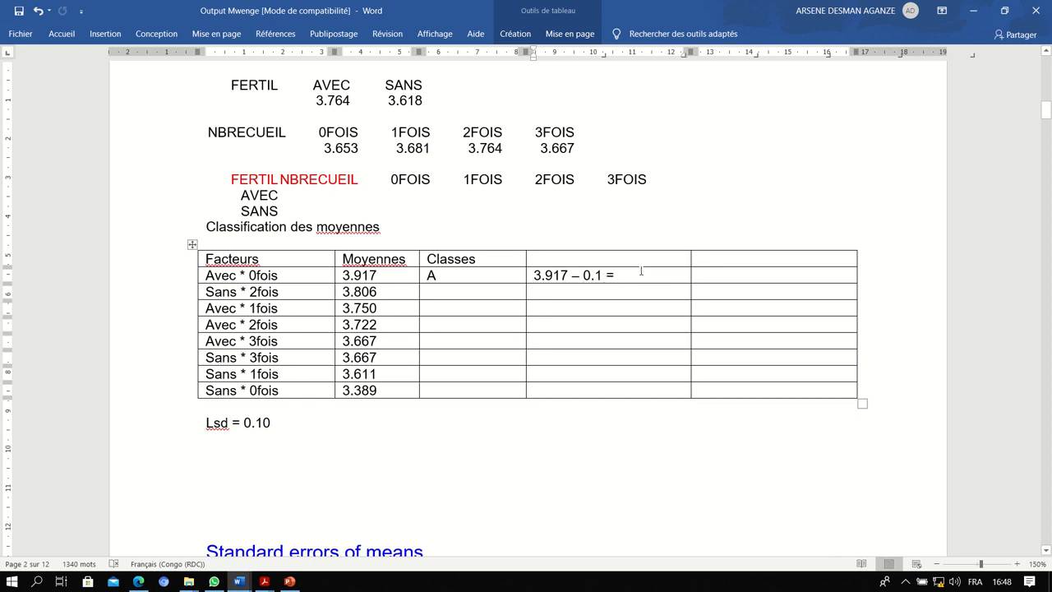
{"action": "type", "text": "3."}
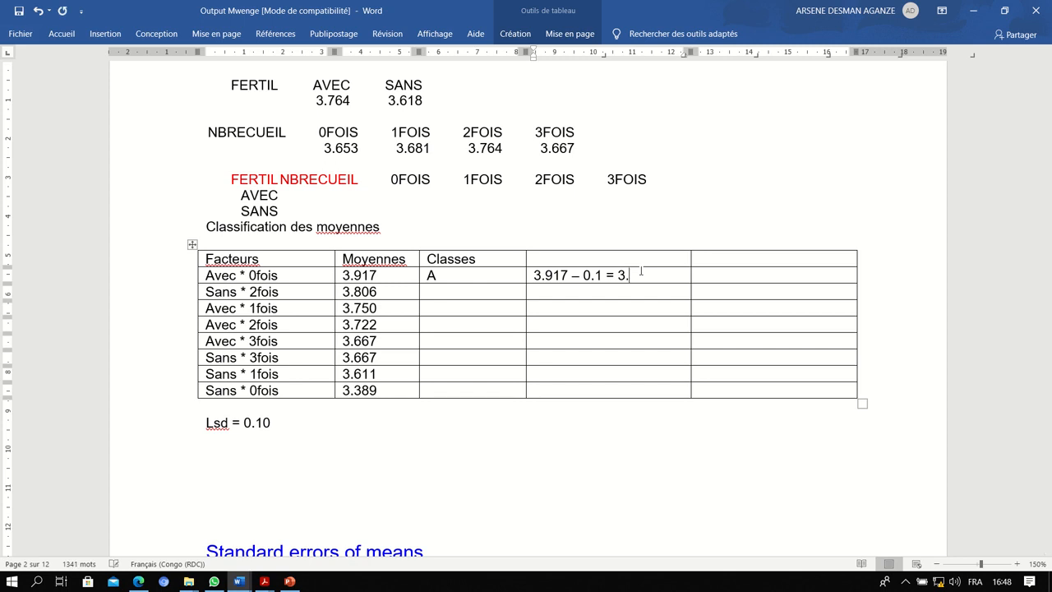
{"action": "type", "text": "817"}
Enter the class range "A (3.917 à 3.817)" in the fifth column of the Avec * 0fois row.
{"action": "left_click", "coordinate": [699, 275]}
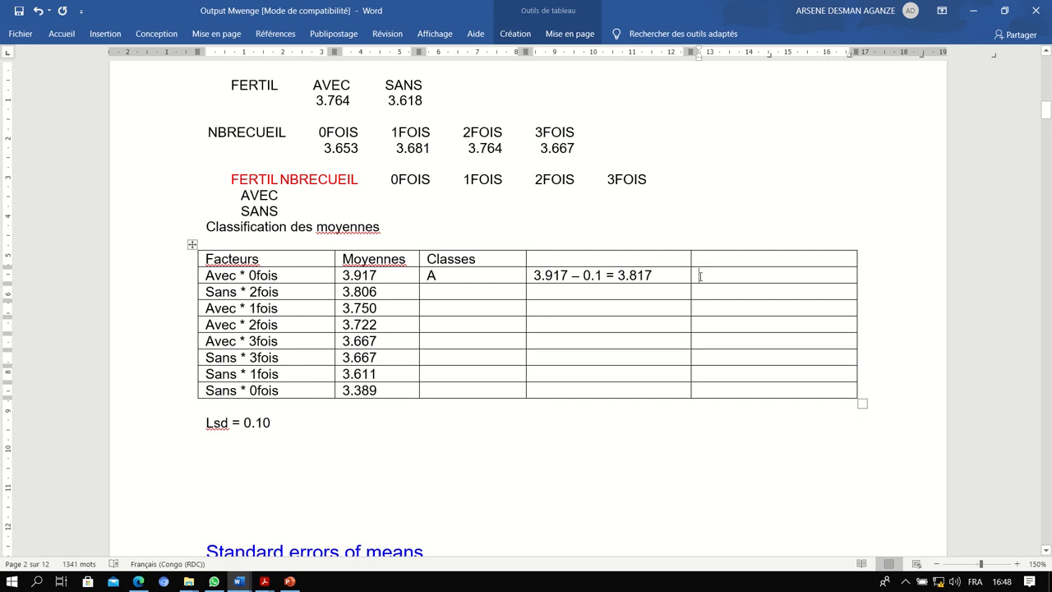
{"action": "type", "text": "a"}
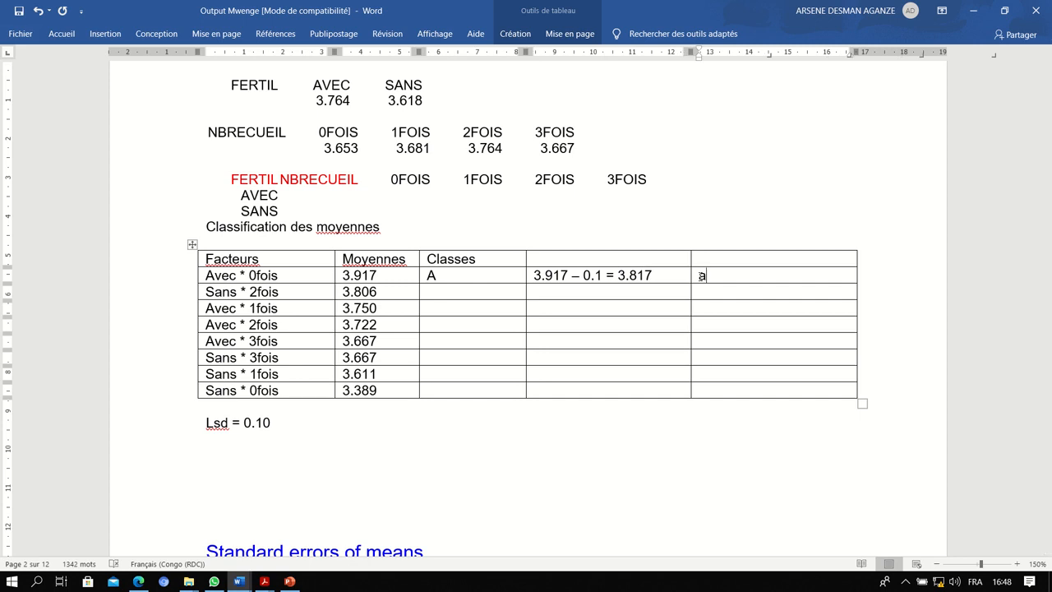
{"action": "key", "text": "BackSpace"}
{"action": "type", "text": "A (3.917 à 3.817"}
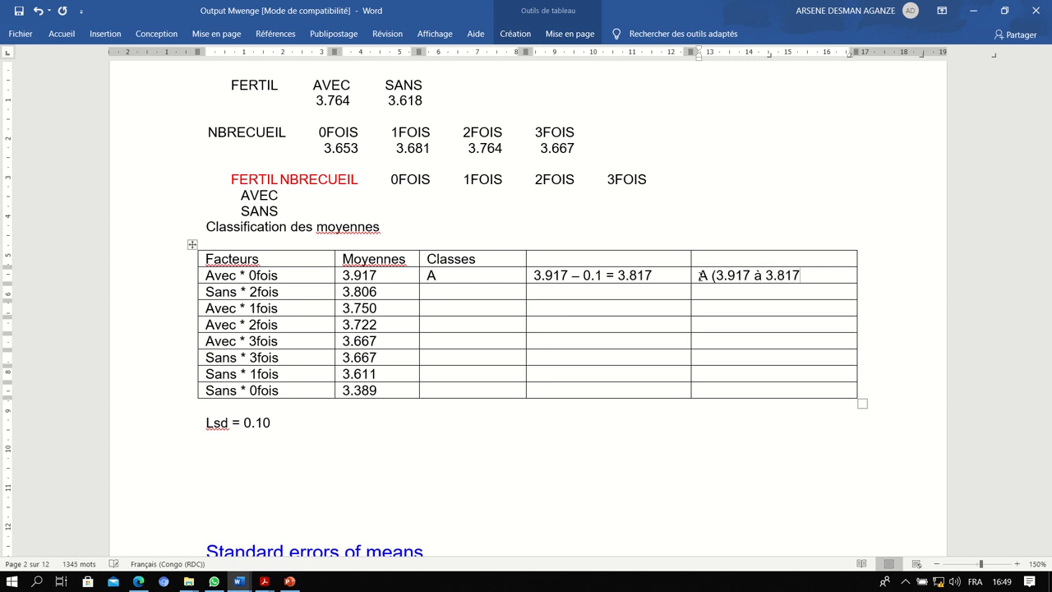
{"action": "type", "text": ")"}
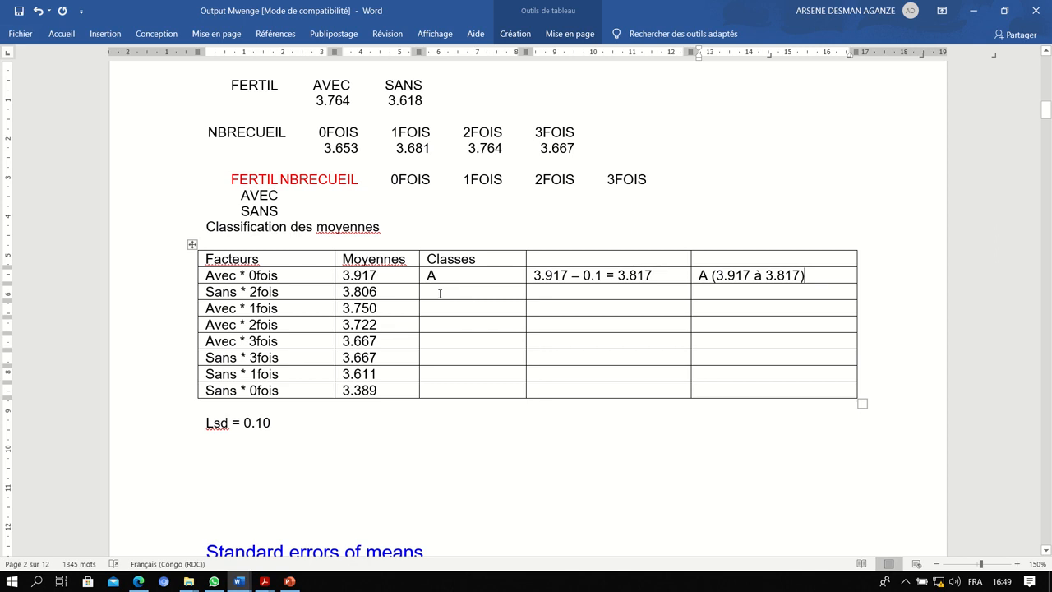
Assign class B to the Sans * 2fois row in the Classes column.
{"action": "left_click", "coordinate": [439, 294]}
{"action": "type", "text": "b"}
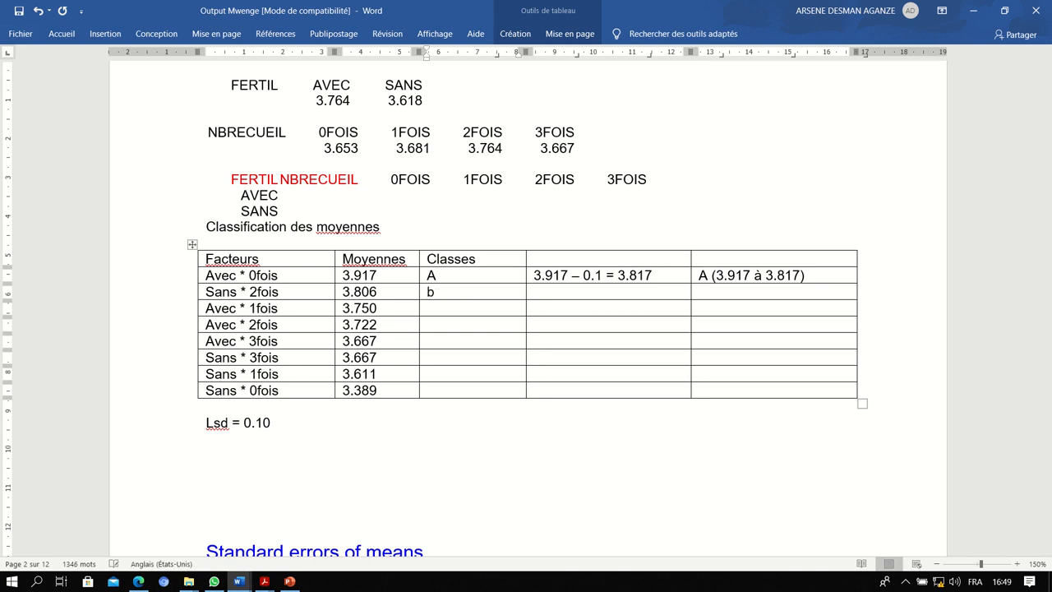
{"action": "key", "text": "BackSpace"}
{"action": "type", "text": "B"}
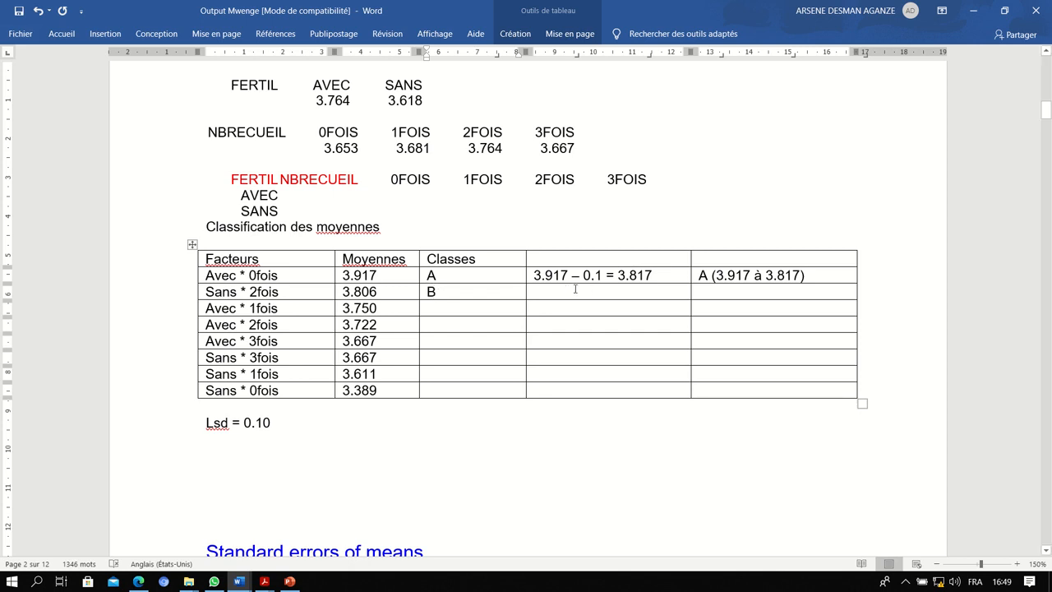
Enter the subtraction "3.806 – 0.1 = 3.706" in the fourth column of the Sans * 2fois row.
{"action": "left_click", "coordinate": [538, 289]}
{"action": "type", "text": "3"}
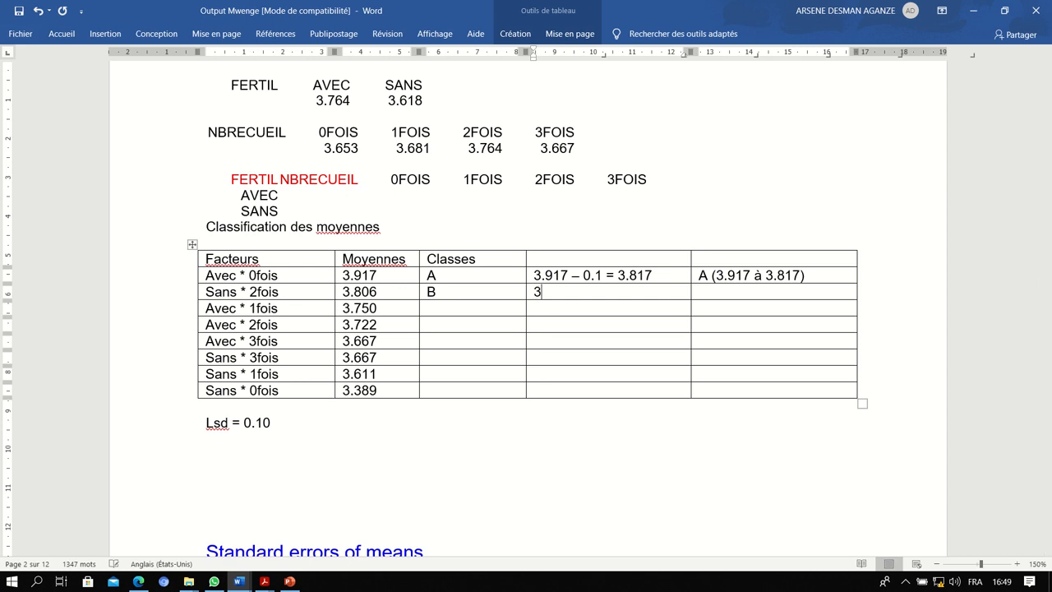
{"action": "type", "text": ".80"}
{"action": "type", "text": "6"}
{"action": "type", "text": " -"}
{"action": "type", "text": " 0"}
{"action": "type", "text": ".10"}
{"action": "key", "text": "BackSpace"}
{"action": "type", "text": "= 3.706"}
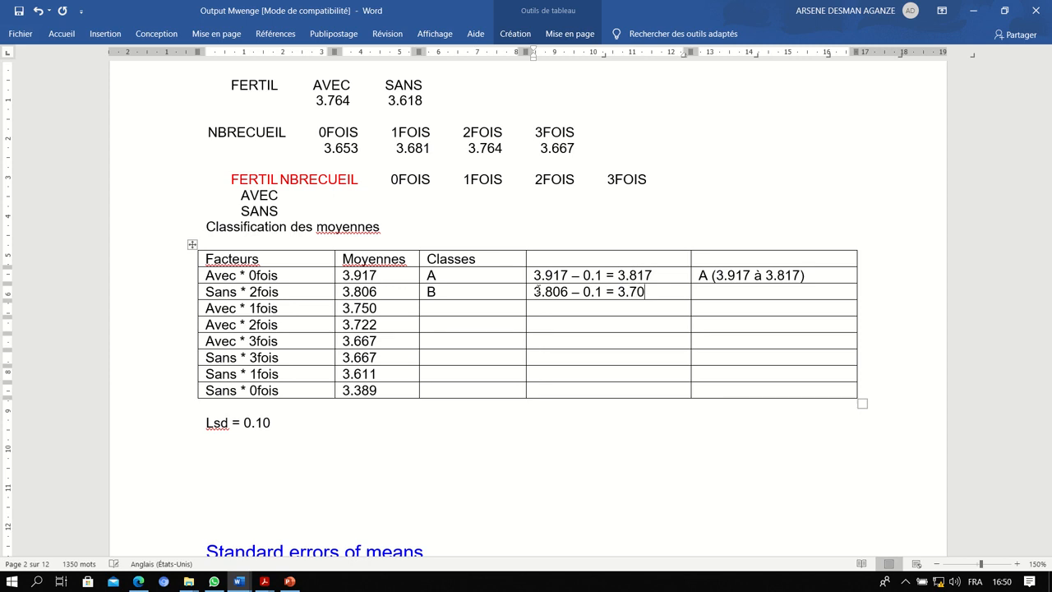
Enter the class range "B (3.806 à 3.706)" in the fifth column of the Sans * 2fois row.
{"action": "left_click", "coordinate": [696, 298]}
{"action": "left_click", "coordinate": [696, 297]}
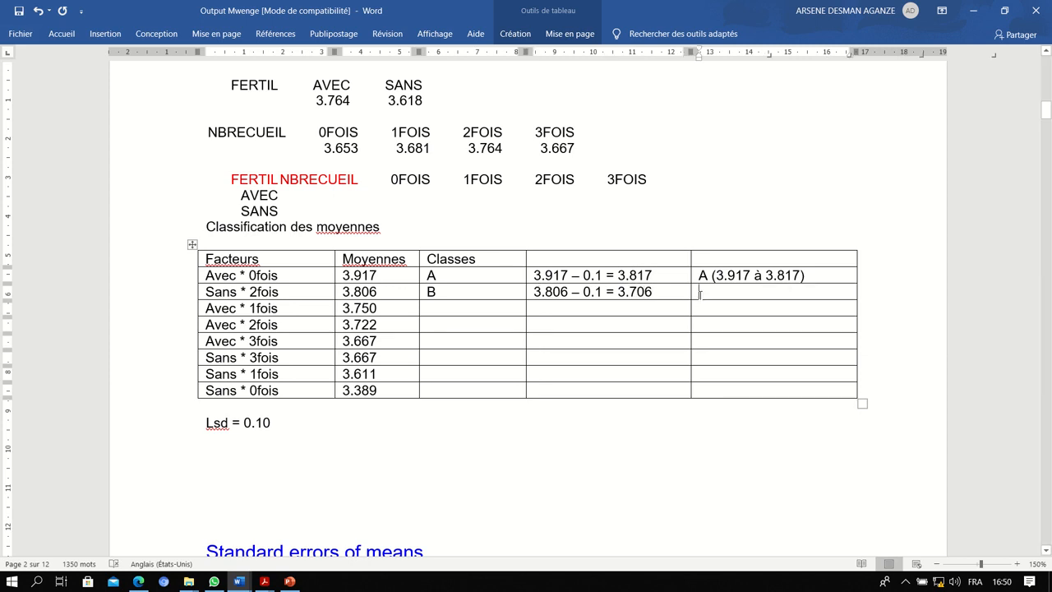
{"action": "type", "text": "B"}
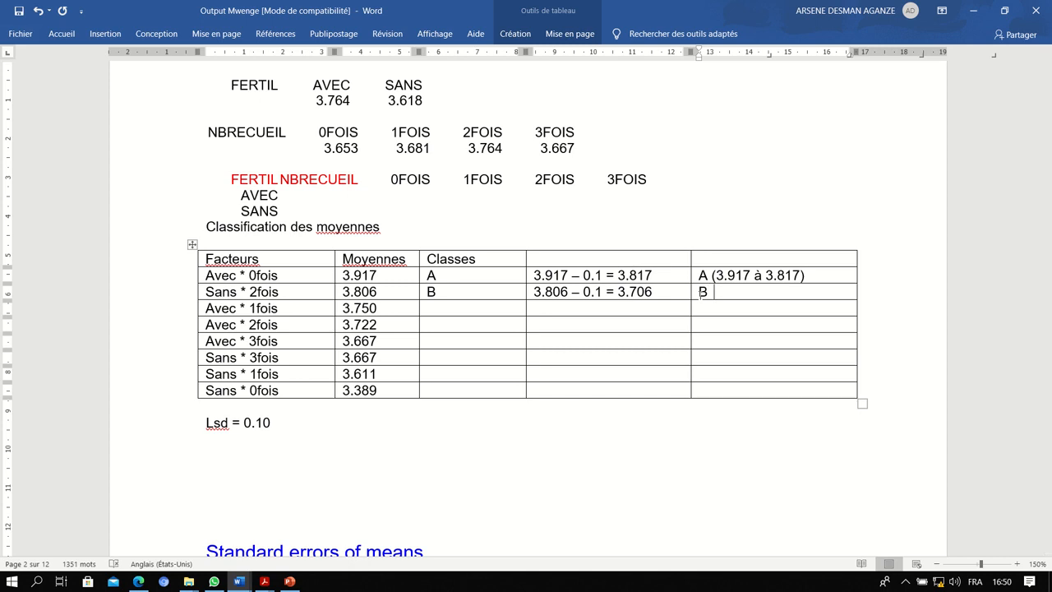
{"action": "type", "text": " ("}
{"action": "type", "text": "3.8"}
{"action": "type", "text": "06 "}
{"action": "type", "text": "0"}
{"action": "type", "text": "à"}
{"action": "key", "text": "BackSpace"}
{"action": "key", "text": "BackSpace"}
{"action": "type", "text": "à 3.706"}
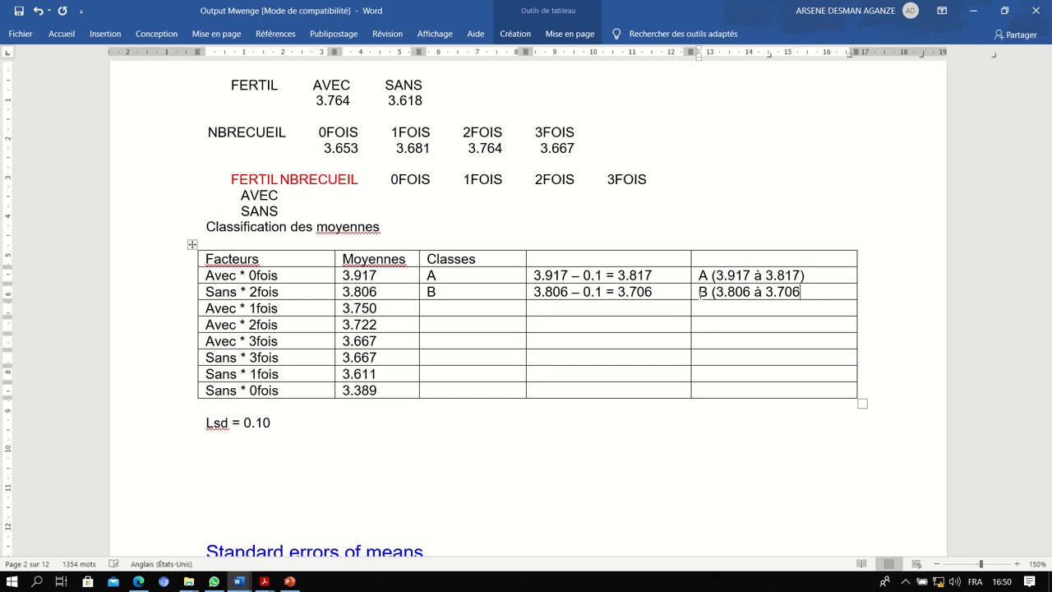
{"action": "type", "text": ")"}
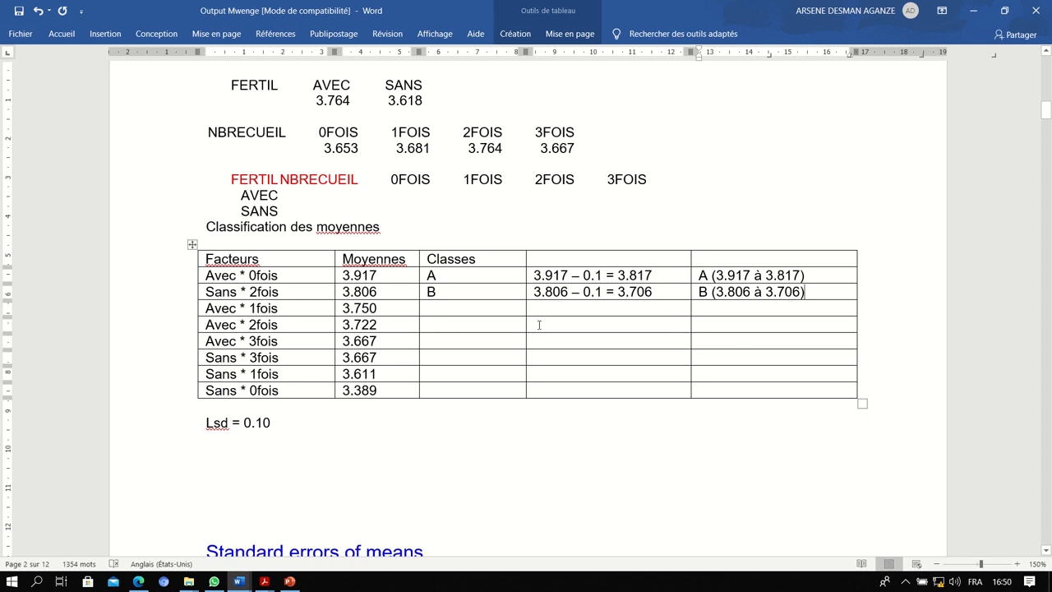
Assign class B to the Avec * 1fois and Avec * 2fois rows, justifying the first with "B pcq 3.750 sup 3.706" in its fifth column.
{"action": "left_click", "coordinate": [438, 303]}
{"action": "type", "text": "B"}
{"action": "left_click", "coordinate": [710, 308]}
{"action": "type", "text": "B"}
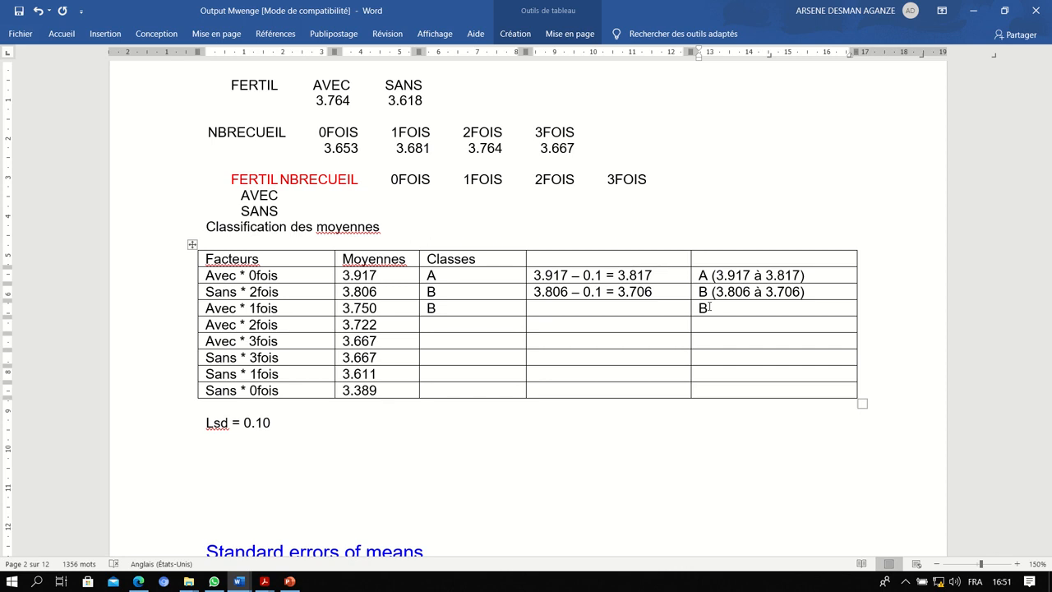
{"action": "type", "text": " pcq 3.750 sup 3"}
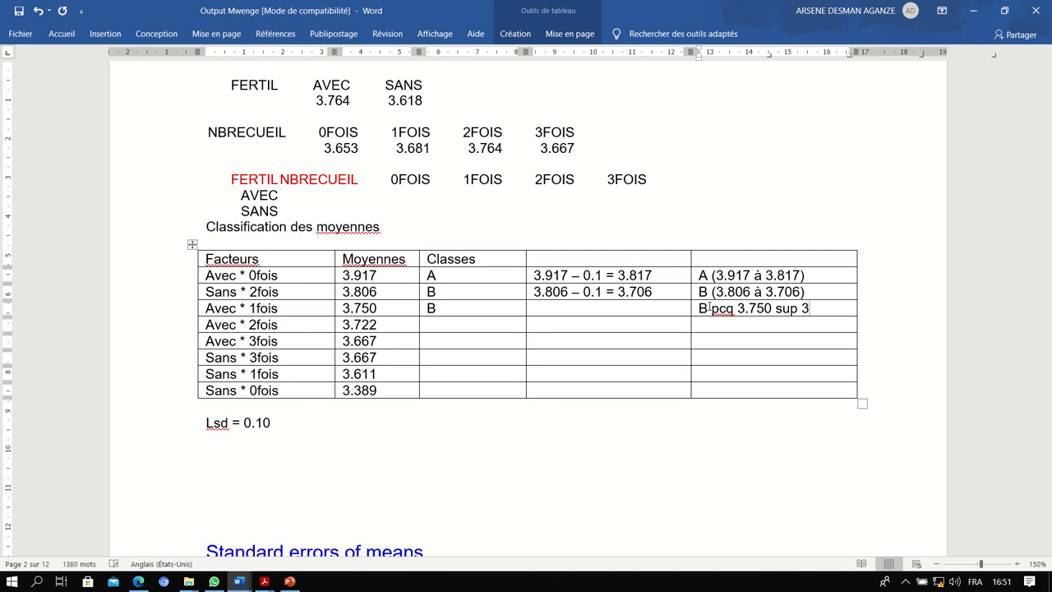
{"action": "type", "text": ".706"}
{"action": "left_click", "coordinate": [432, 326]}
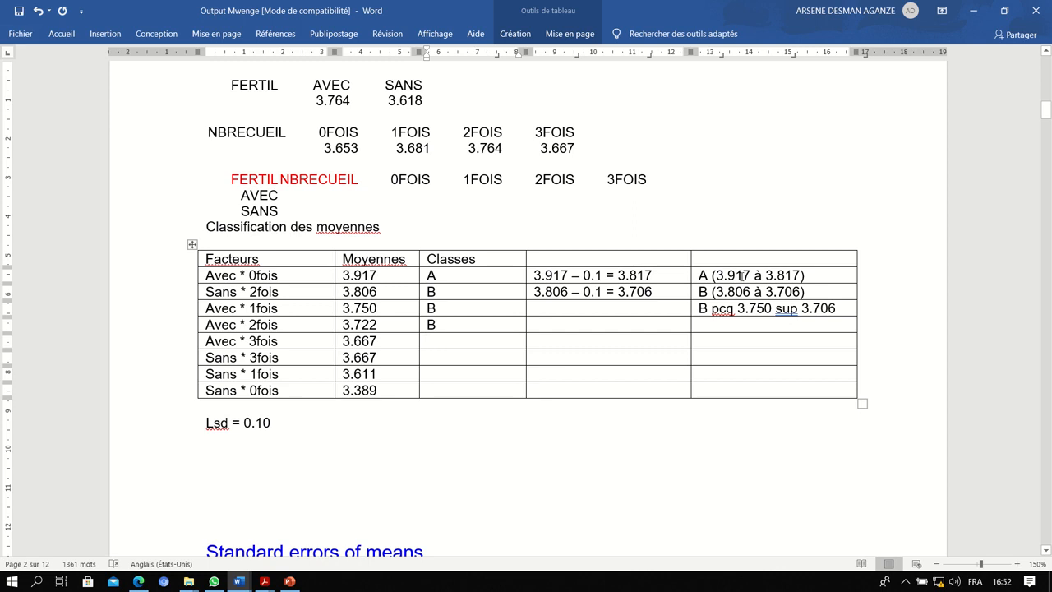
{"action": "left_click", "coordinate": [807, 292]}
{"action": "left_click", "coordinate": [653, 291]}
{"action": "key", "text": "Return"}
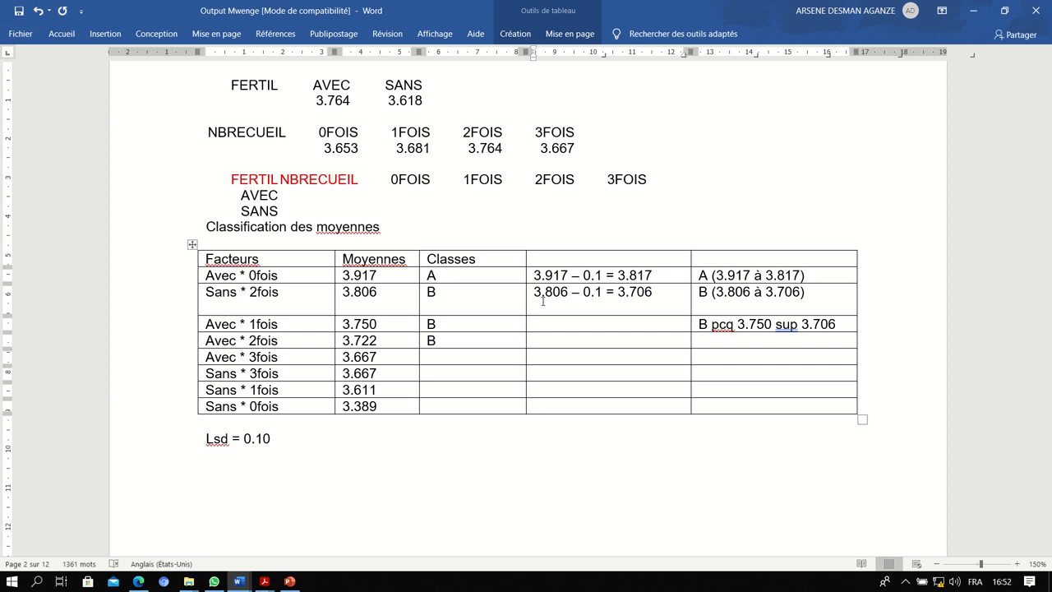
{"action": "type", "text": "3.806"}
{"action": "key", "text": "BackSpace"}
{"action": "key", "text": "BackSpace"}
{"action": "key", "text": "BackSpace"}
{"action": "key", "text": "BackSpace"}
{"action": "key", "text": "BackSpace"}
{"action": "key", "text": "BackSpace"}
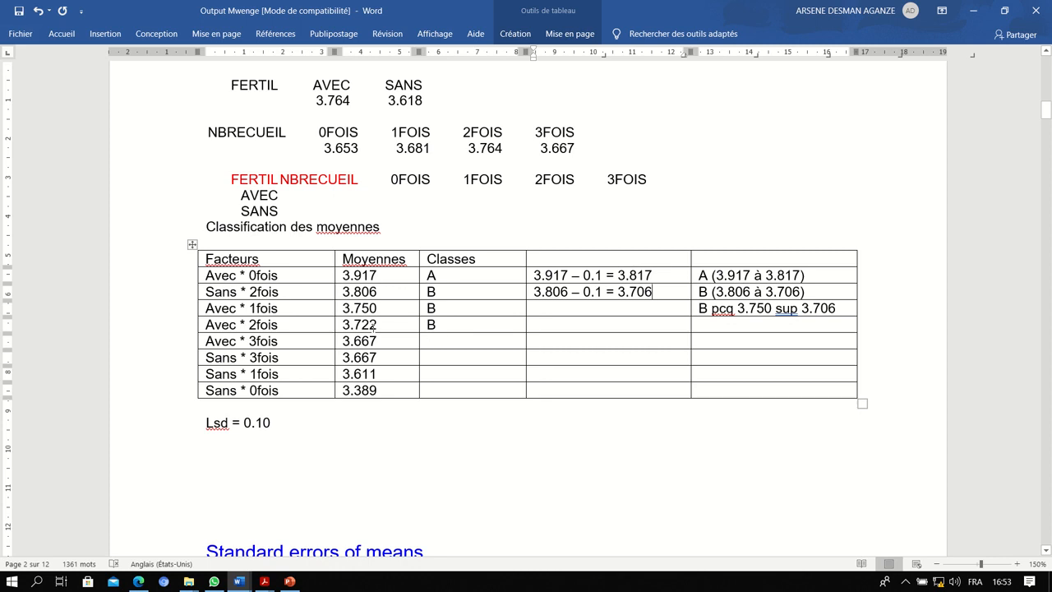
Assign class C to the Avec * 3fois row and enter "3.722 + 0.1 = 3.822" in the fourth column of the Avec * 2fois row.
{"action": "left_click", "coordinate": [436, 341]}
{"action": "type", "text": "C"}
{"action": "left_click", "coordinate": [540, 326]}
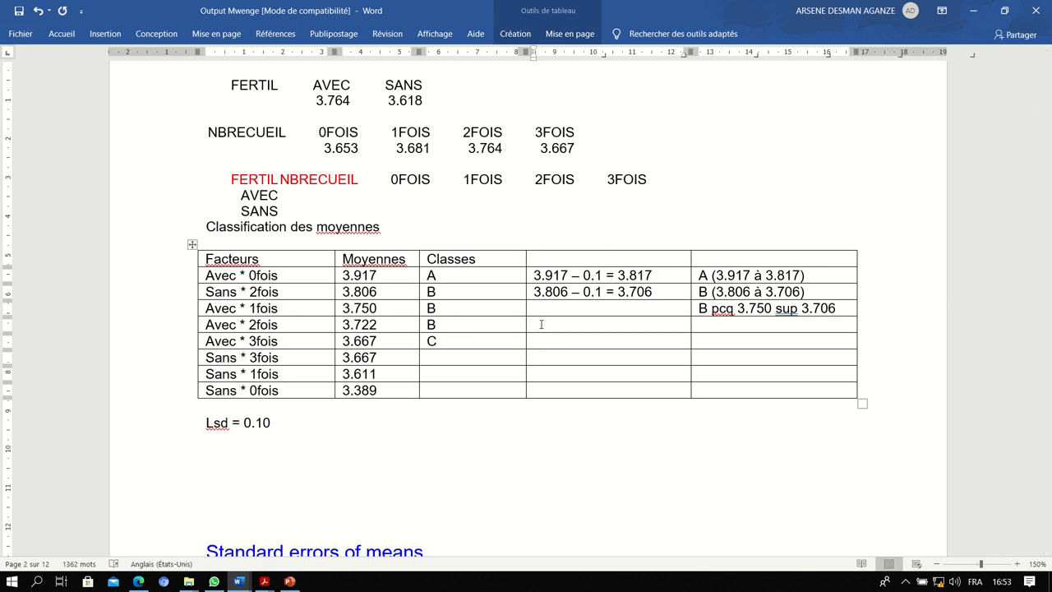
{"action": "type", "text": "3.722"}
{"action": "type", "text": "+"}
{"action": "key", "text": "BackSpace"}
{"action": "type", "text": "+ 0.1"}
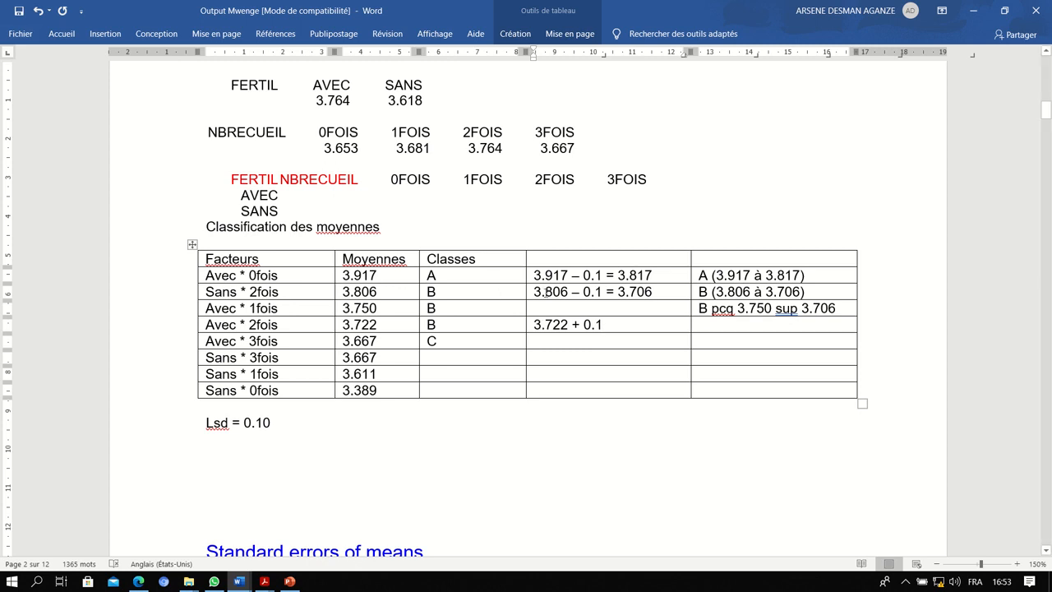
{"action": "left_click_drag", "start_coordinate": [536, 293], "coordinate": [570, 291]}
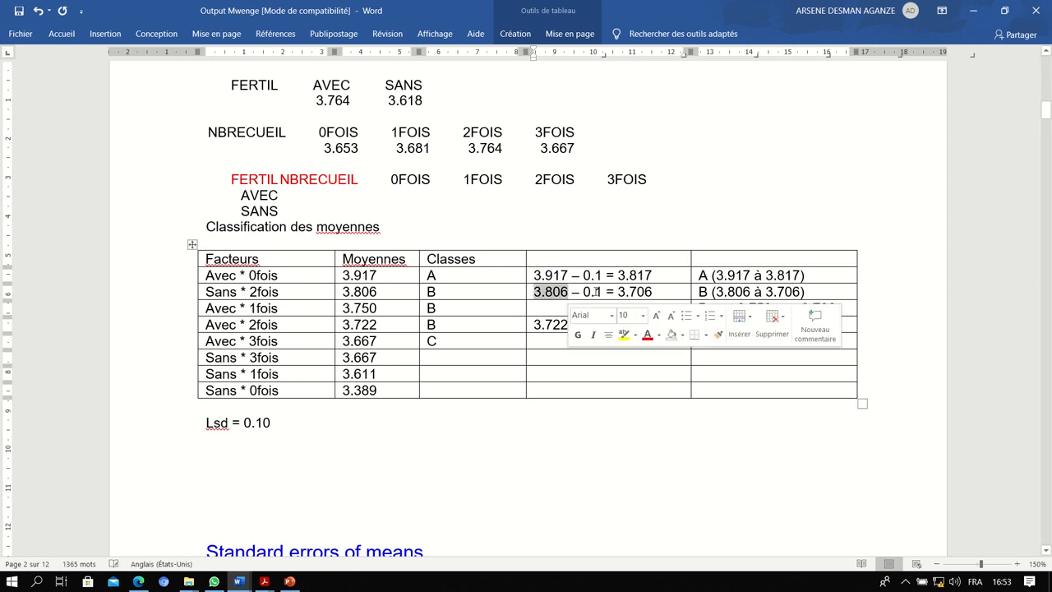
{"action": "left_click", "coordinate": [538, 325]}
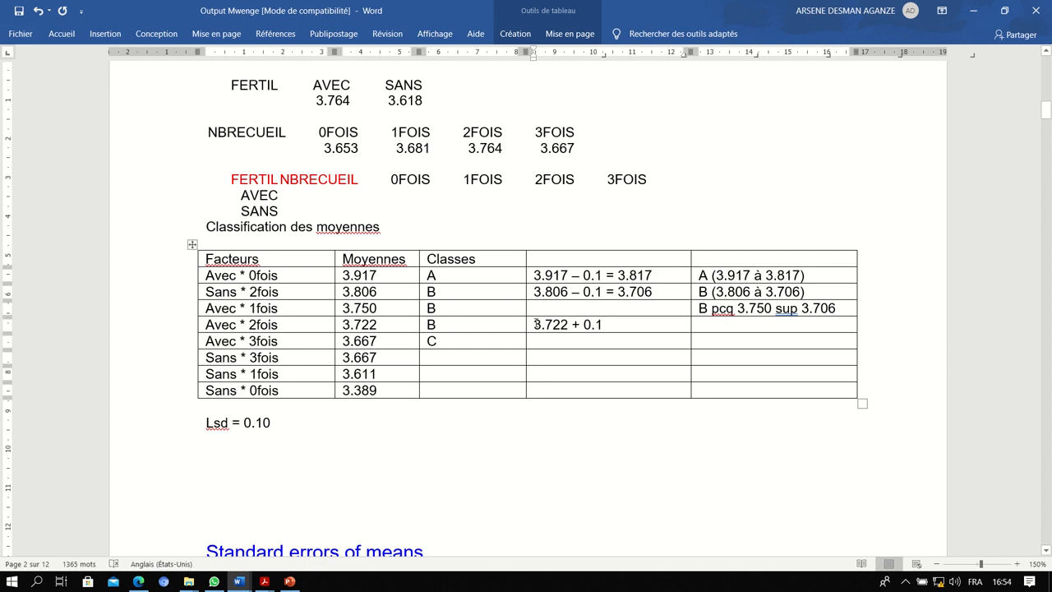
{"action": "left_click_drag", "start_coordinate": [536, 324], "coordinate": [606, 323]}
{"action": "left_click", "coordinate": [607, 324]}
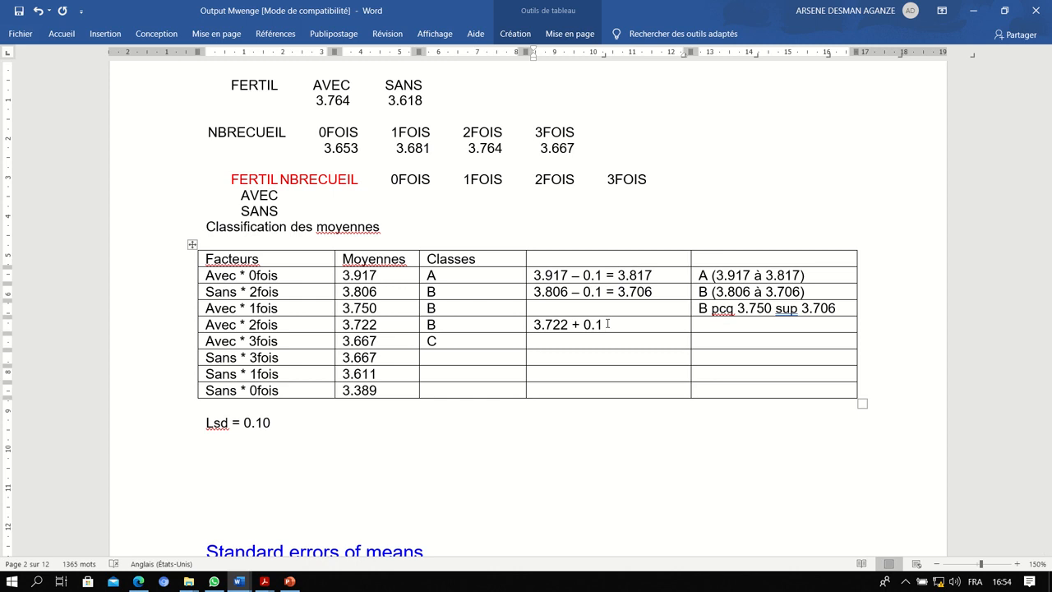
{"action": "type", "text": "= 3.822"}
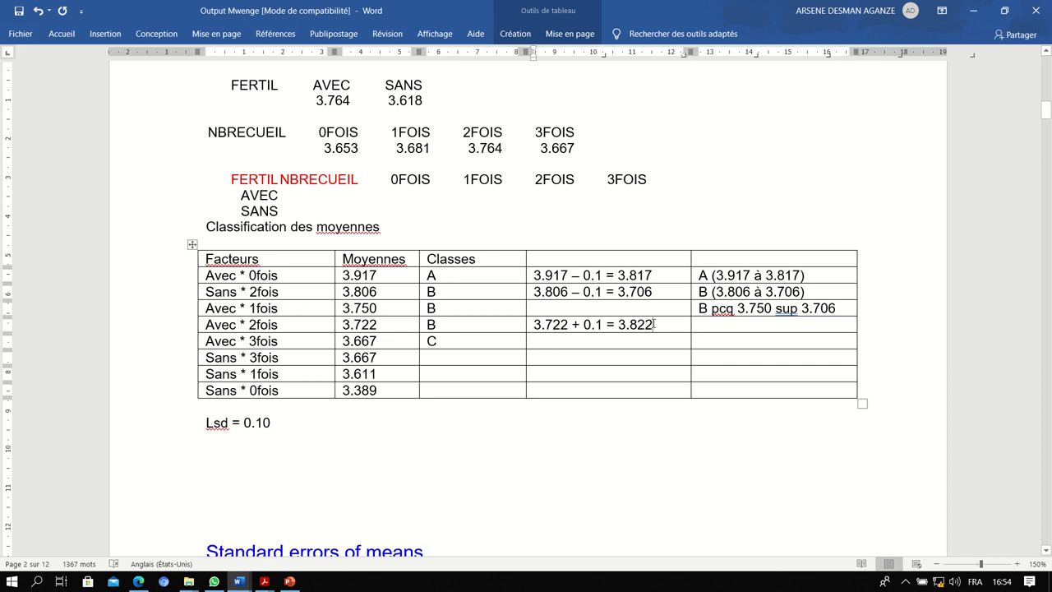
Enter the class range "B (3.722 à 3.822)" in the fifth column of the Avec * 2fois row.
{"action": "left_click", "coordinate": [706, 325]}
{"action": "type", "text": "B"}
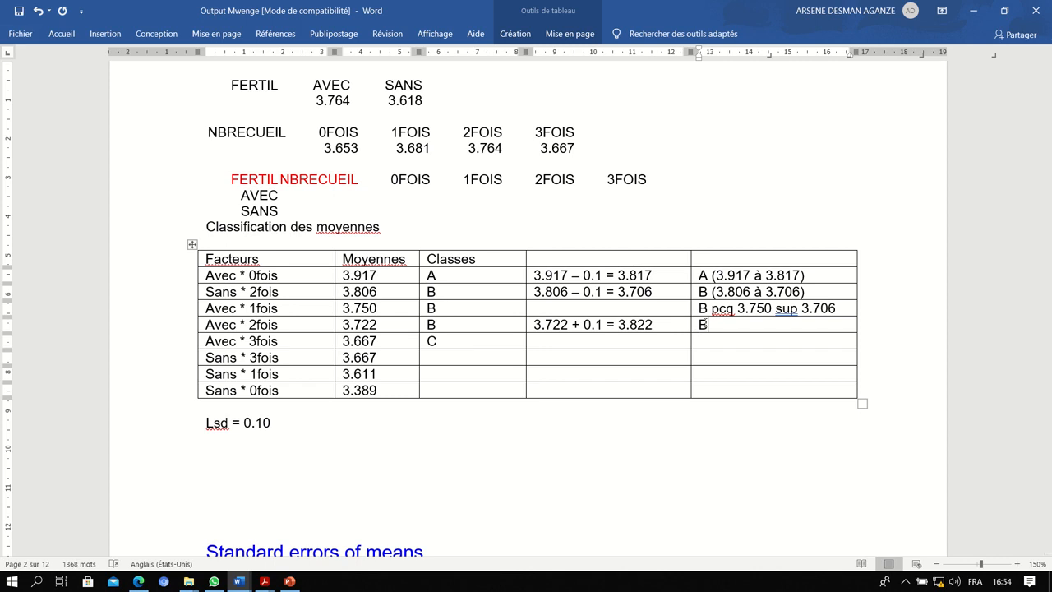
{"action": "type", "text": " 5"}
{"action": "key", "text": "BackSpace"}
{"action": "type", "text": "("}
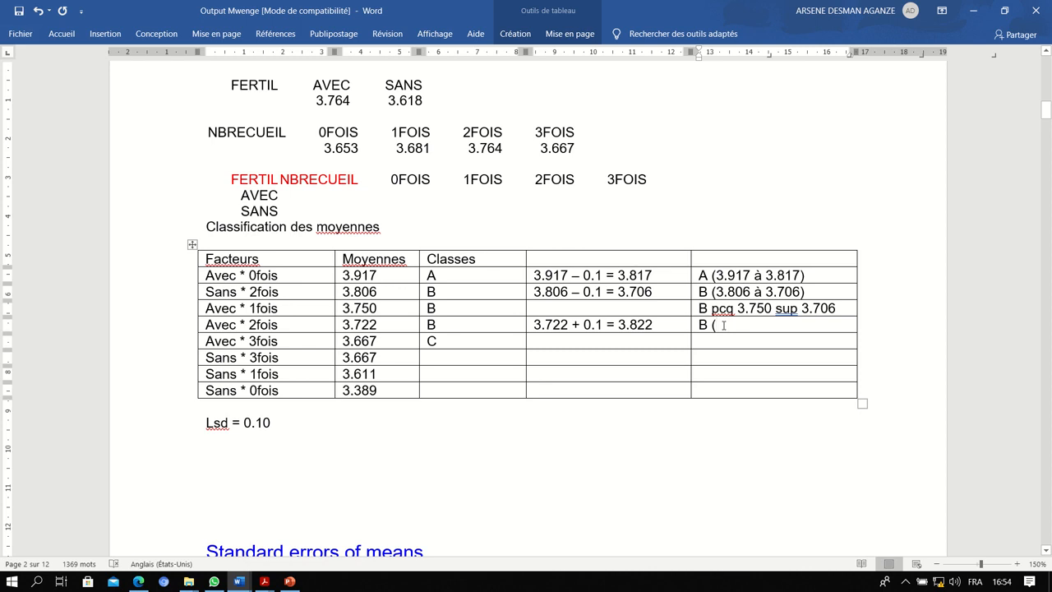
{"action": "type", "text": "3"}
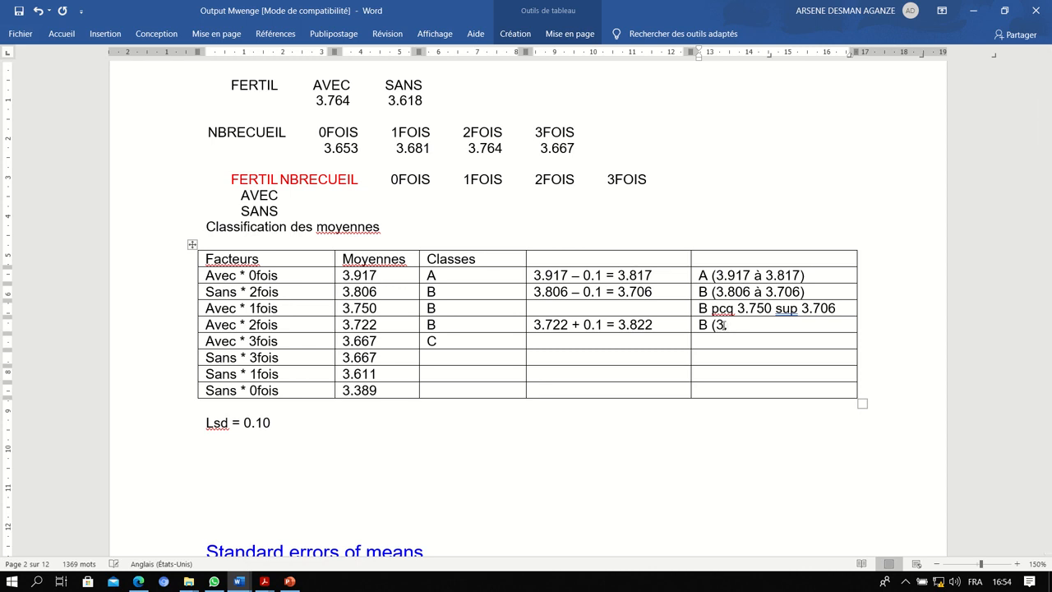
{"action": "type", "text": ".722 à 3.822)"}
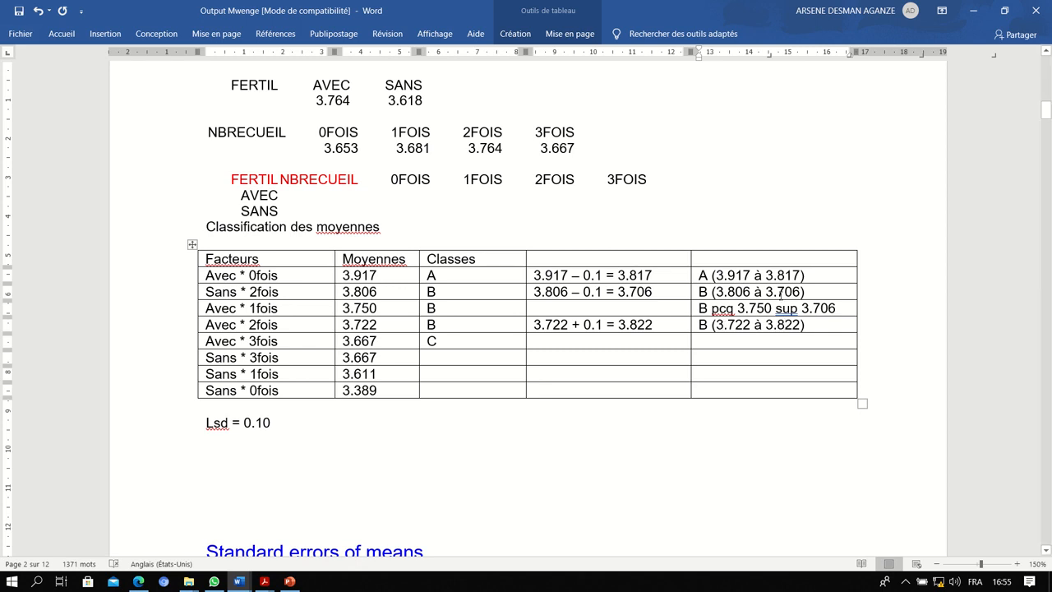
Make the range limits 3.706 and 3.822 bold in the fifth column of the Sans * 2fois and Avec * 2fois rows.
{"action": "left_click_drag", "start_coordinate": [765, 291], "coordinate": [798, 292]}
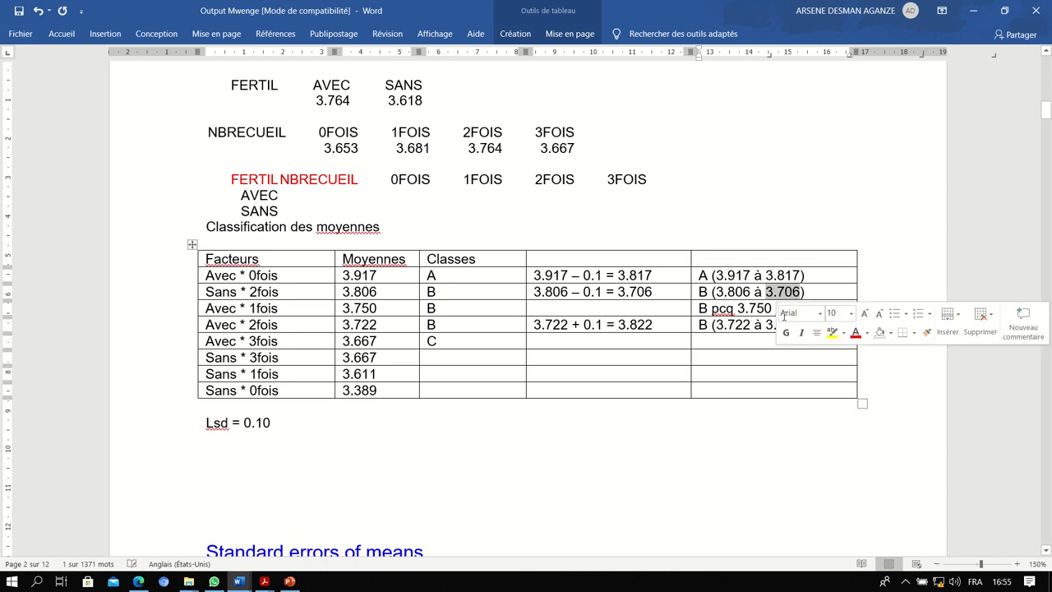
{"action": "left_click_drag", "start_coordinate": [766, 324], "coordinate": [800, 324]}
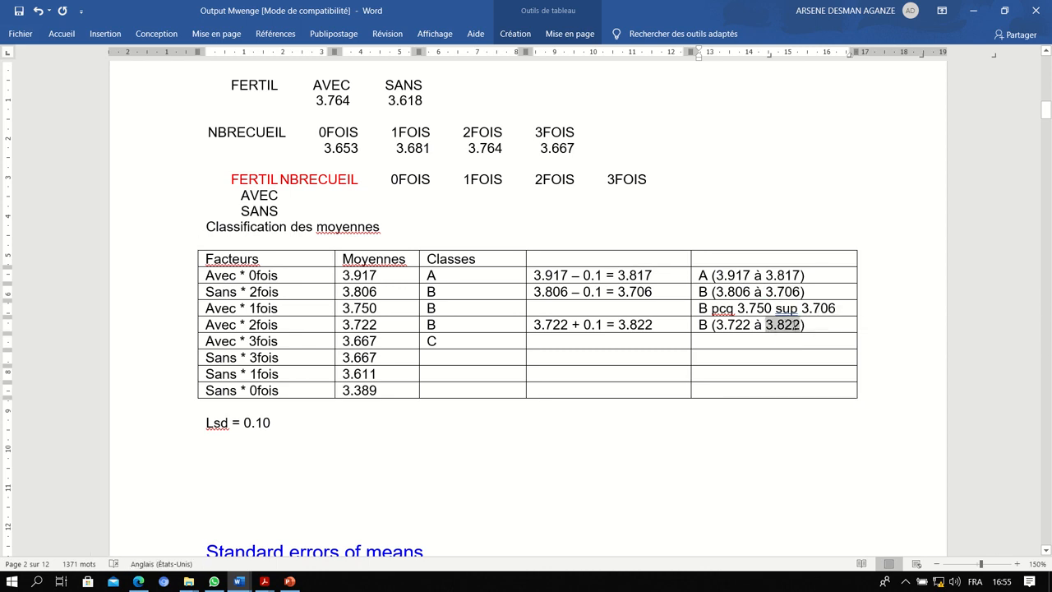
{"action": "left_click", "coordinate": [801, 325]}
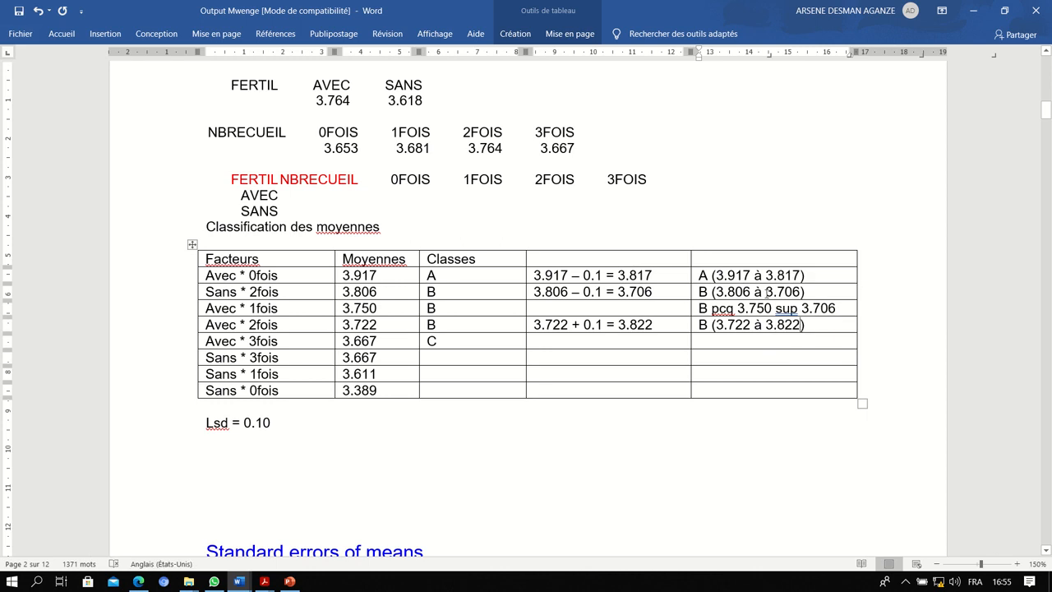
{"action": "left_click_drag", "start_coordinate": [764, 292], "coordinate": [800, 292]}
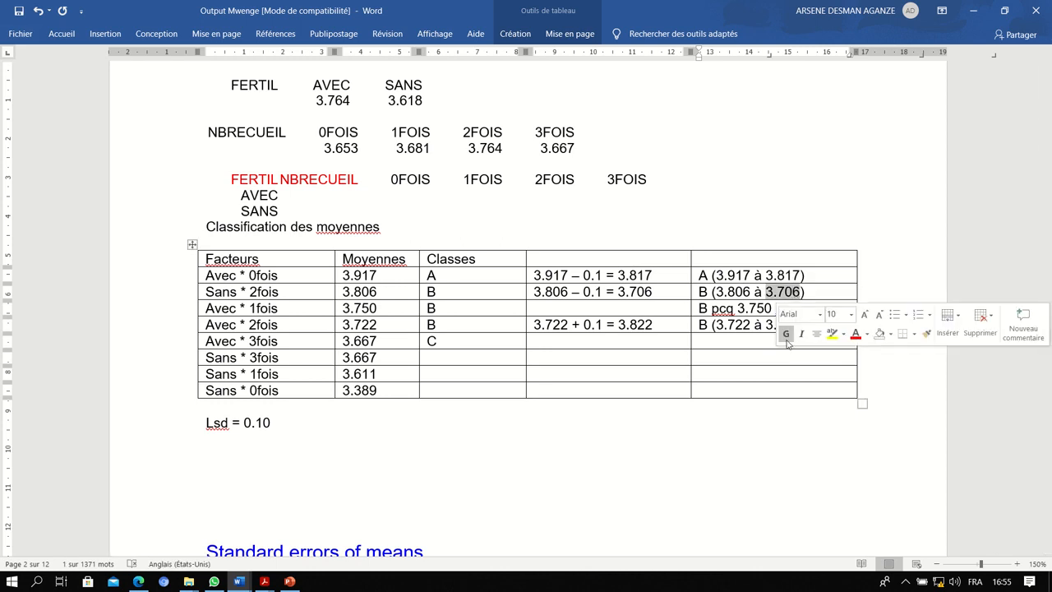
{"action": "left_click", "coordinate": [786, 334]}
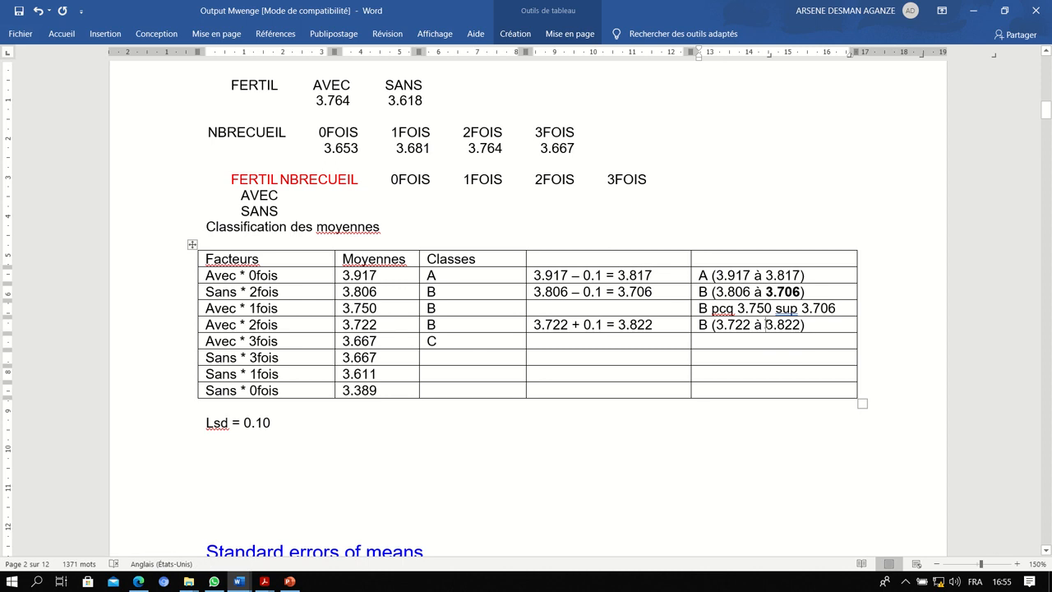
{"action": "left_click_drag", "start_coordinate": [765, 325], "coordinate": [800, 325]}
{"action": "left_click", "coordinate": [786, 302]}
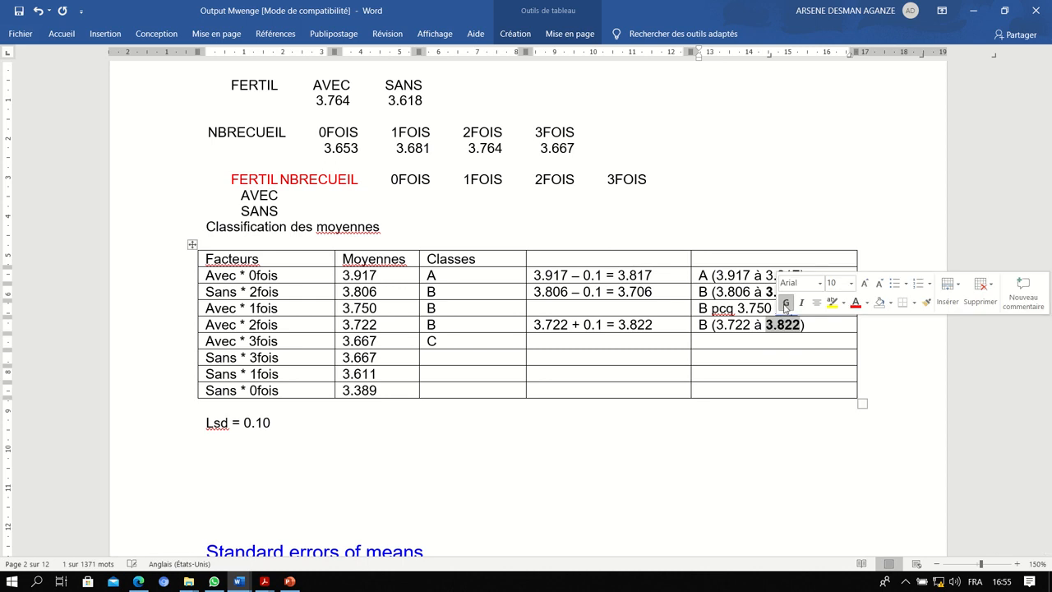
{"action": "left_click", "coordinate": [774, 324]}
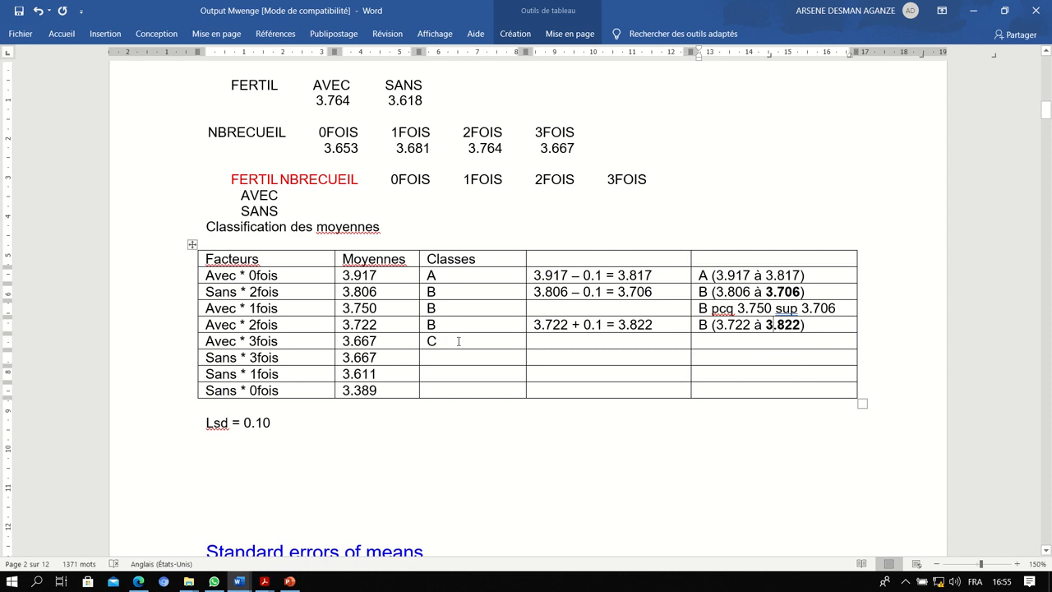
Enter the addition "3.667 + 0.1 = 3.766" in the fourth column of the Avec * 3fois row.
{"action": "left_click", "coordinate": [541, 341]}
{"action": "type", "text": "3"}
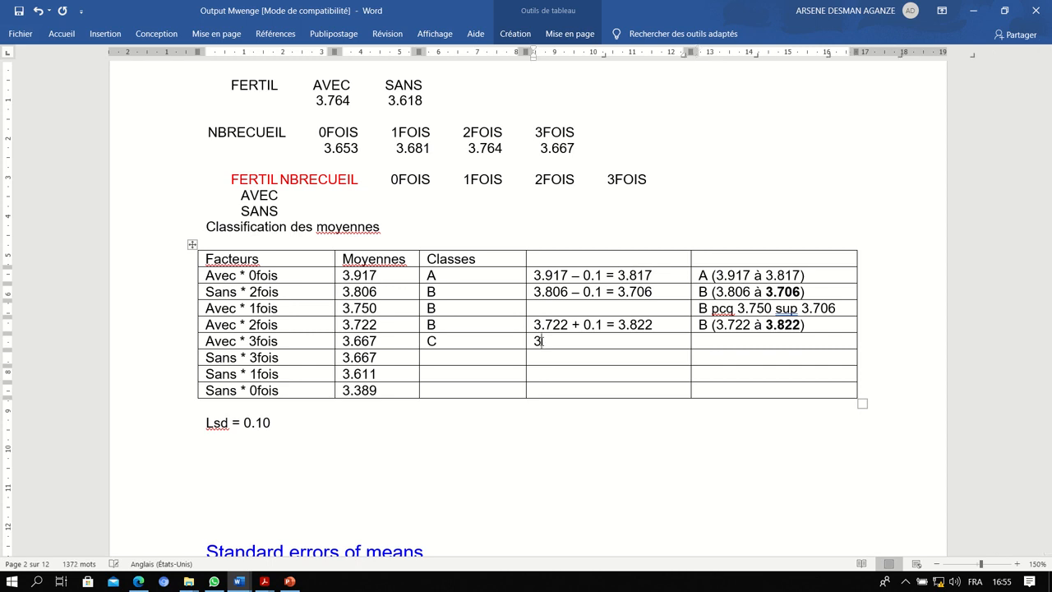
{"action": "type", "text": ".667 + 0.1 = 3.7766"}
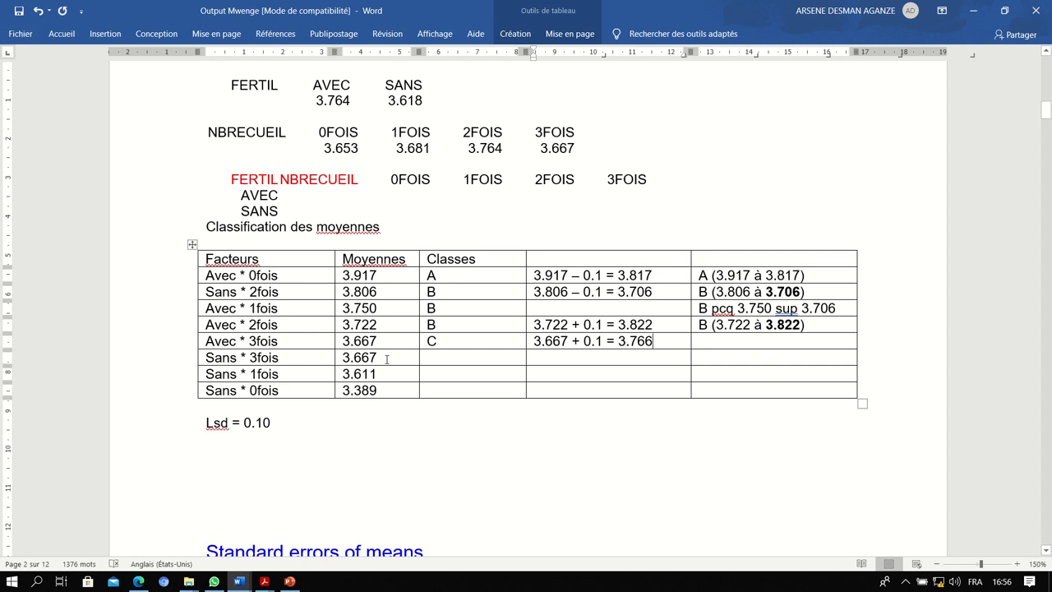
Change the calculation in the Avec * 3fois row to the subtraction "3.667 - 0.1 = 3.567".
{"action": "left_click", "coordinate": [582, 340]}
{"action": "key", "text": "BackSpace"}
{"action": "type", "text": "-"}
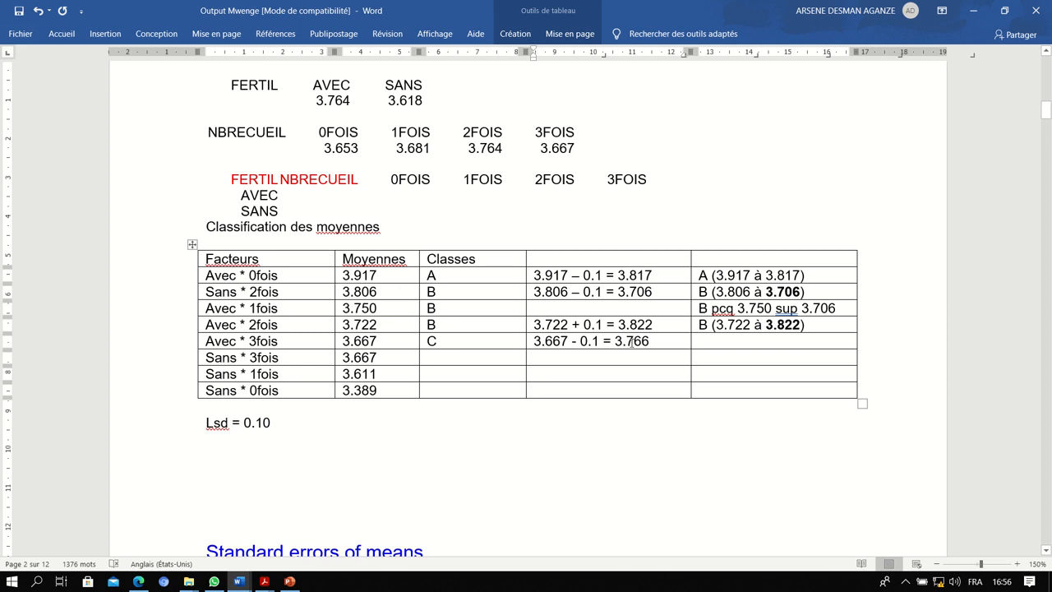
{"action": "left_click", "coordinate": [631, 341]}
{"action": "key", "text": "BackSpace"}
{"action": "type", "text": "6"}
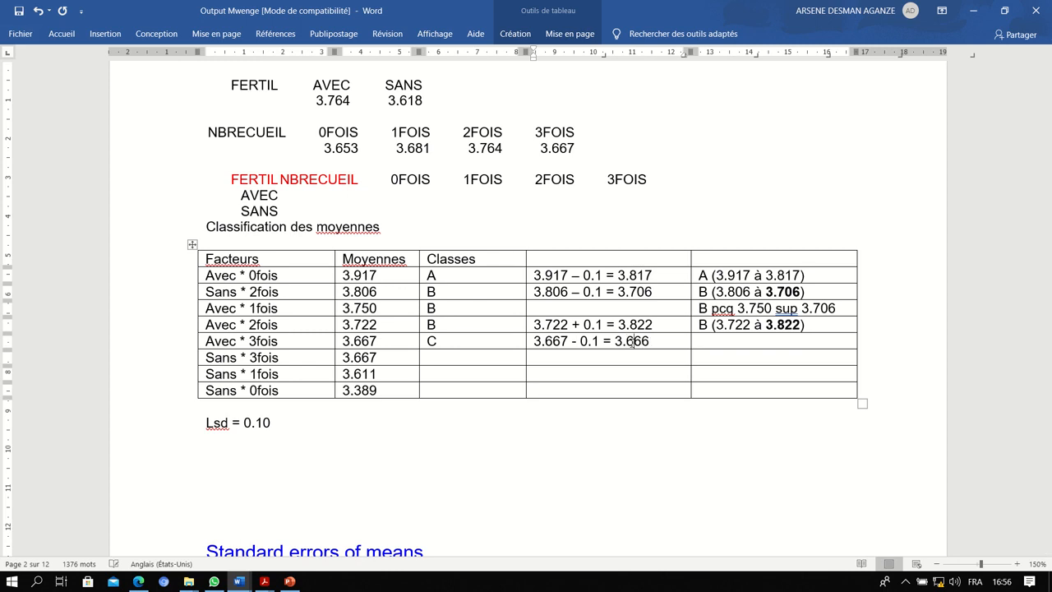
{"action": "key", "text": "BackSpace"}
{"action": "type", "text": "5"}
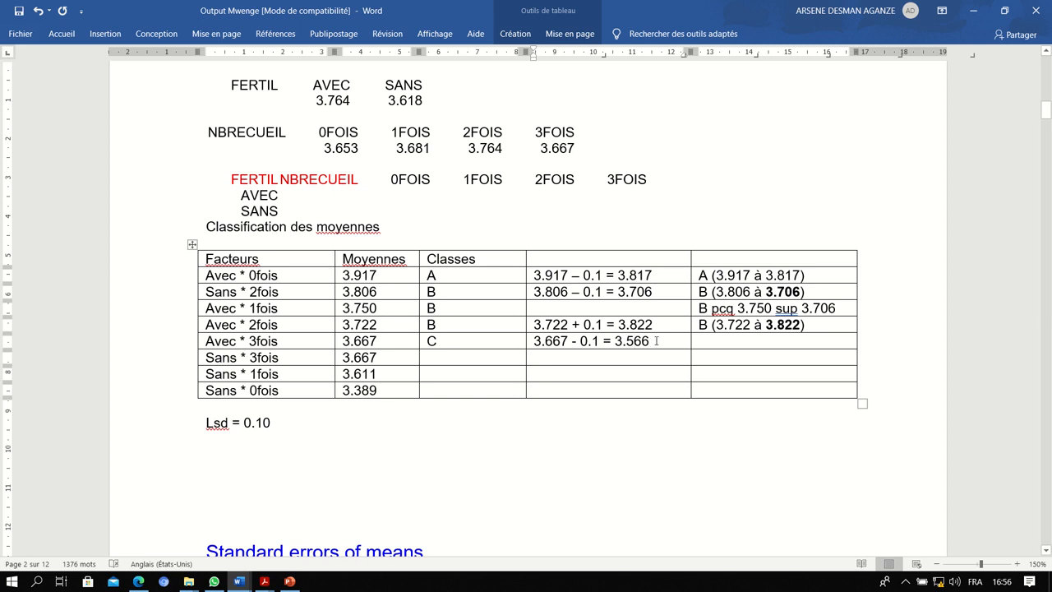
{"action": "key", "text": "BackSpace"}
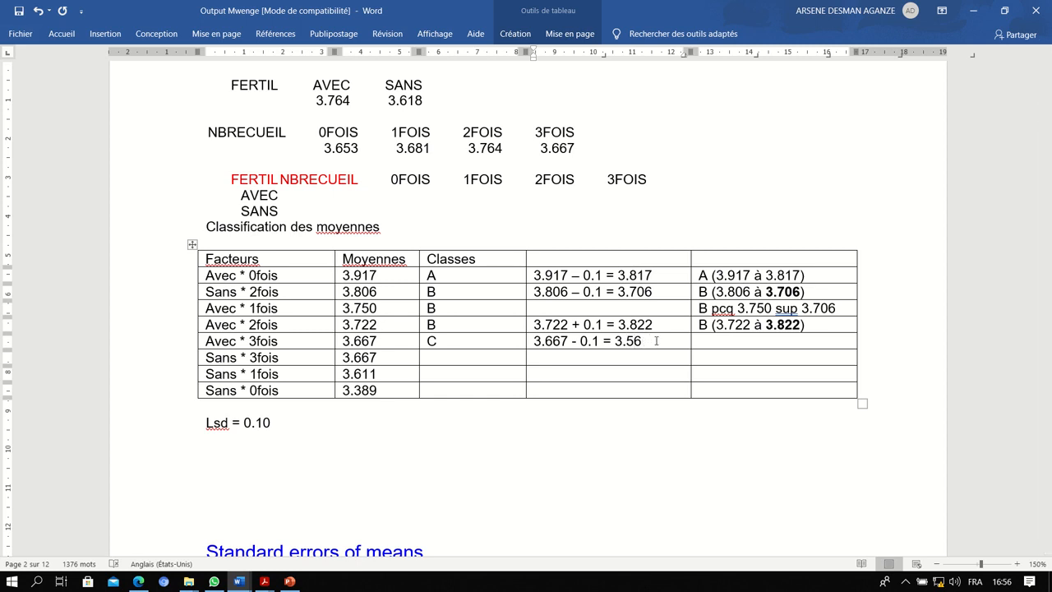
{"action": "type", "text": "è="}
{"action": "key", "text": "Home"}
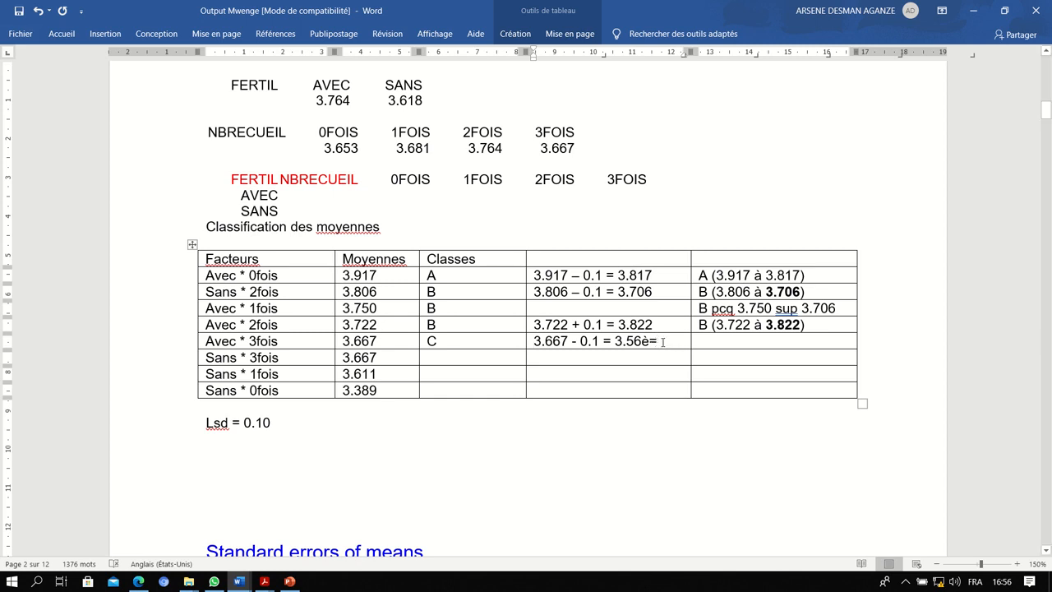
{"action": "key", "text": "End"}
{"action": "key", "text": "BackSpace"}
{"action": "key", "text": "BackSpace"}
{"action": "type", "text": "7"}
Make the result 3.567 bold in the fourth column of the Avec * 3fois row.
{"action": "left_click_drag", "start_coordinate": [615, 340], "coordinate": [649, 342]}
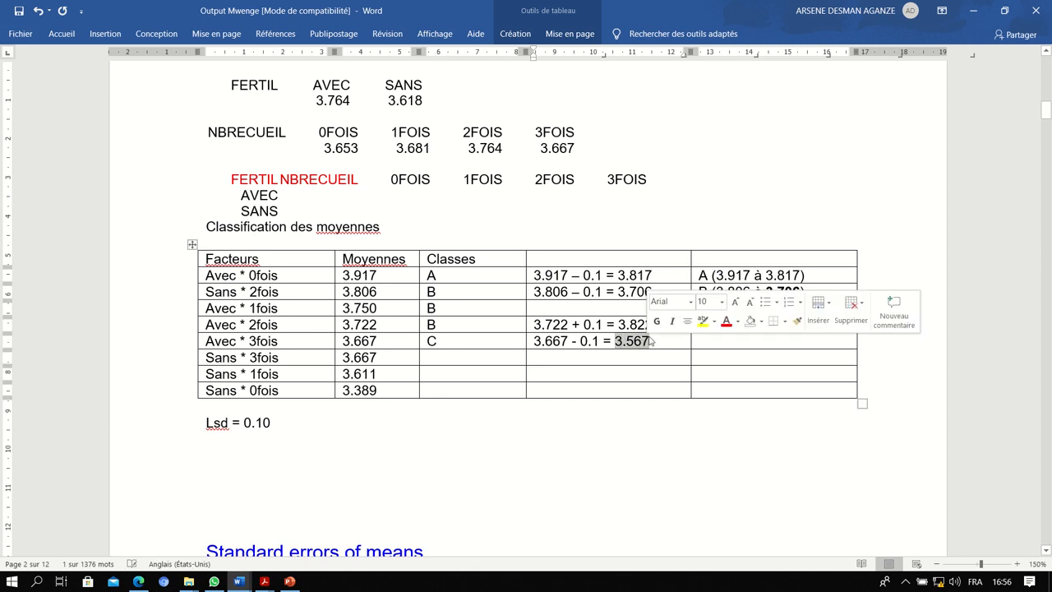
{"action": "left_click", "coordinate": [662, 320]}
{"action": "left_click", "coordinate": [654, 347]}
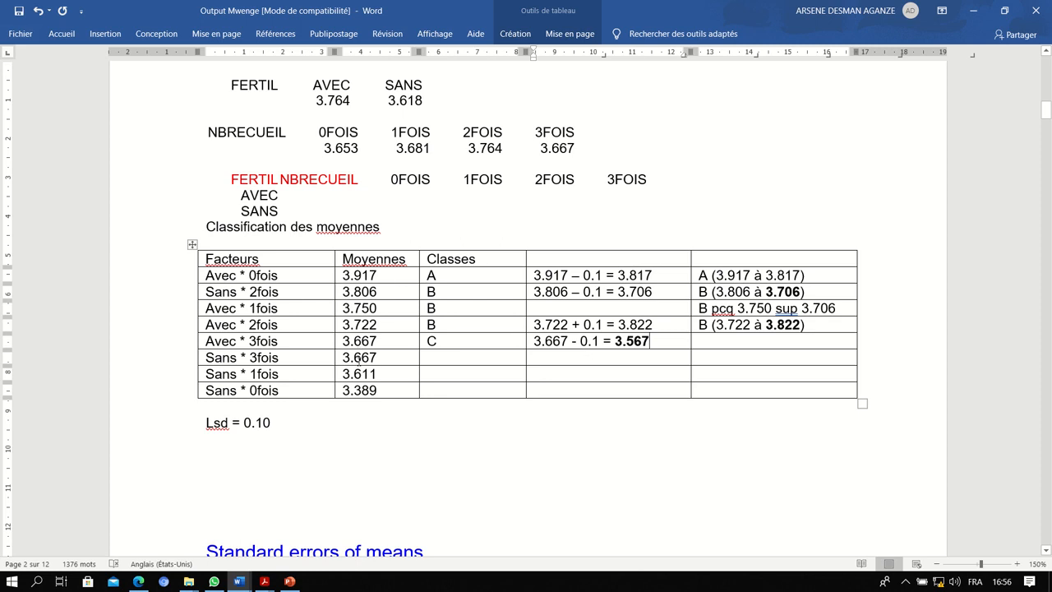
Assign class C to the Sans * 3fois and Sans * 1fois rows and class D to the Sans * 0fois row.
{"action": "left_click", "coordinate": [438, 358]}
{"action": "type", "text": "c"}
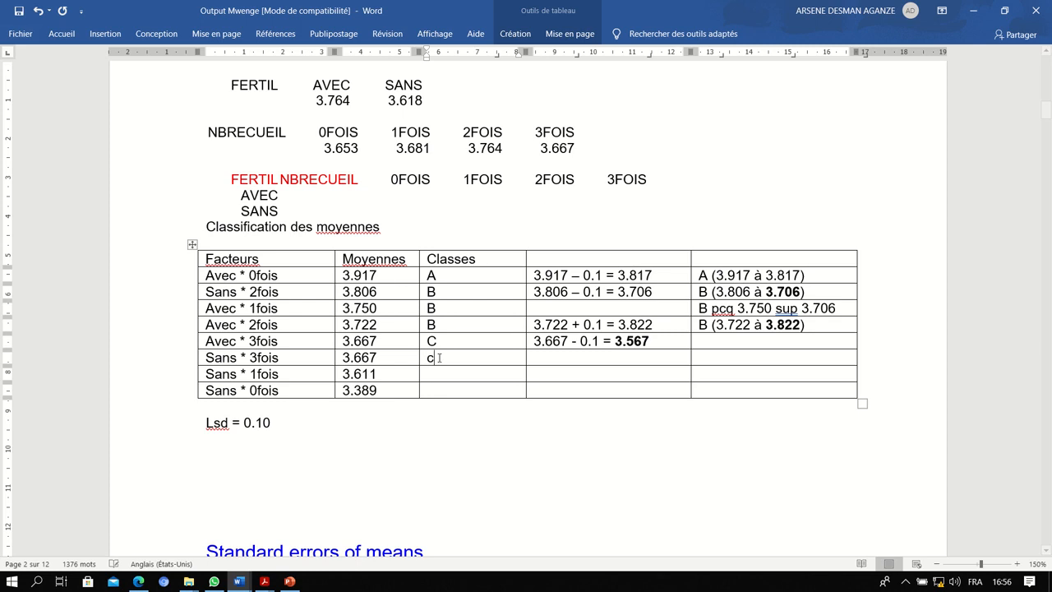
{"action": "key", "text": "BackSpace"}
{"action": "type", "text": "C"}
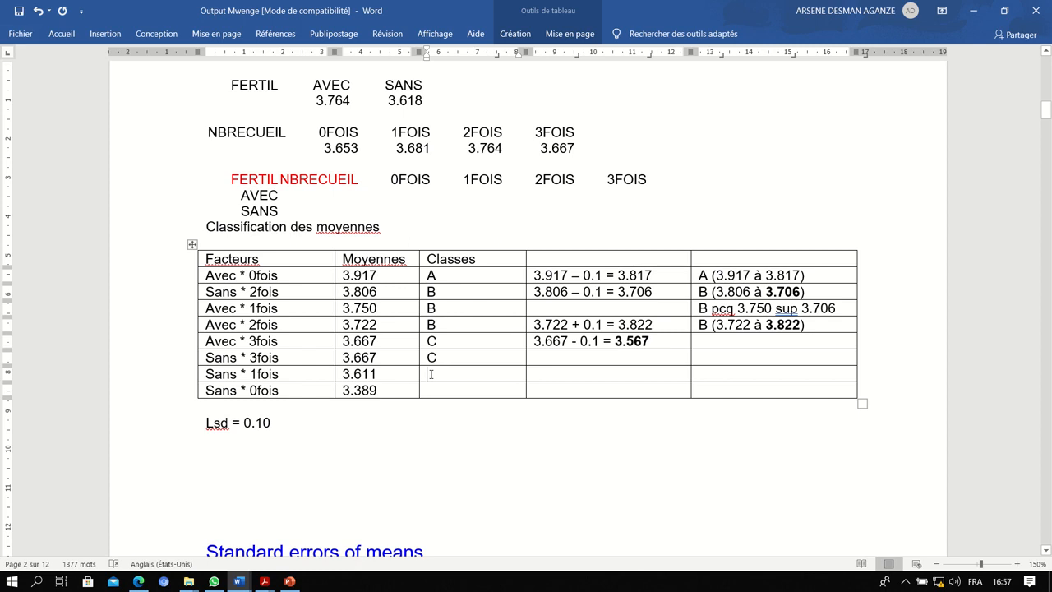
{"action": "type", "text": "C"}
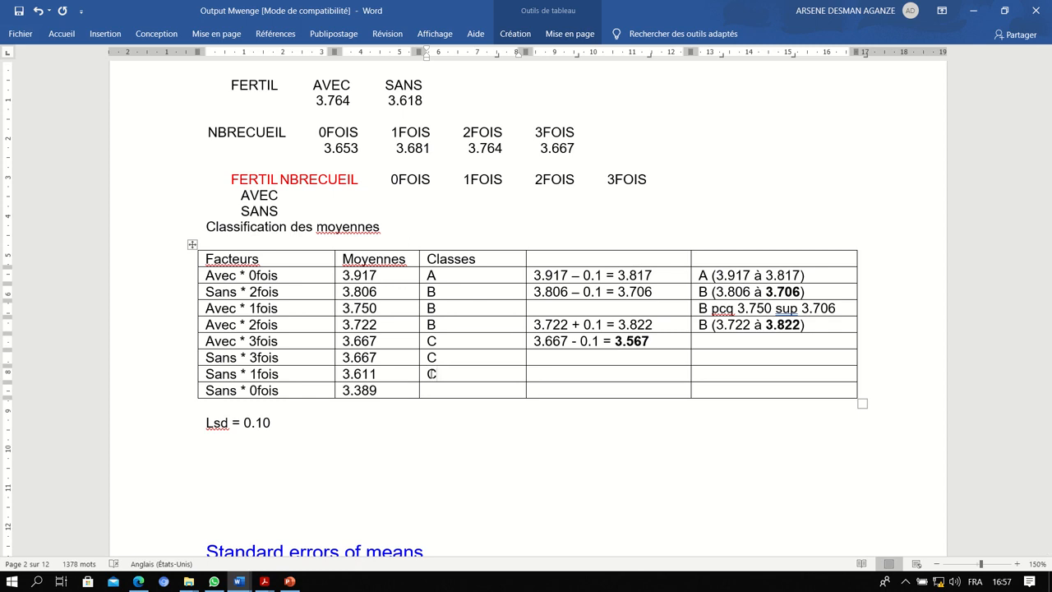
{"action": "left_click", "coordinate": [434, 389]}
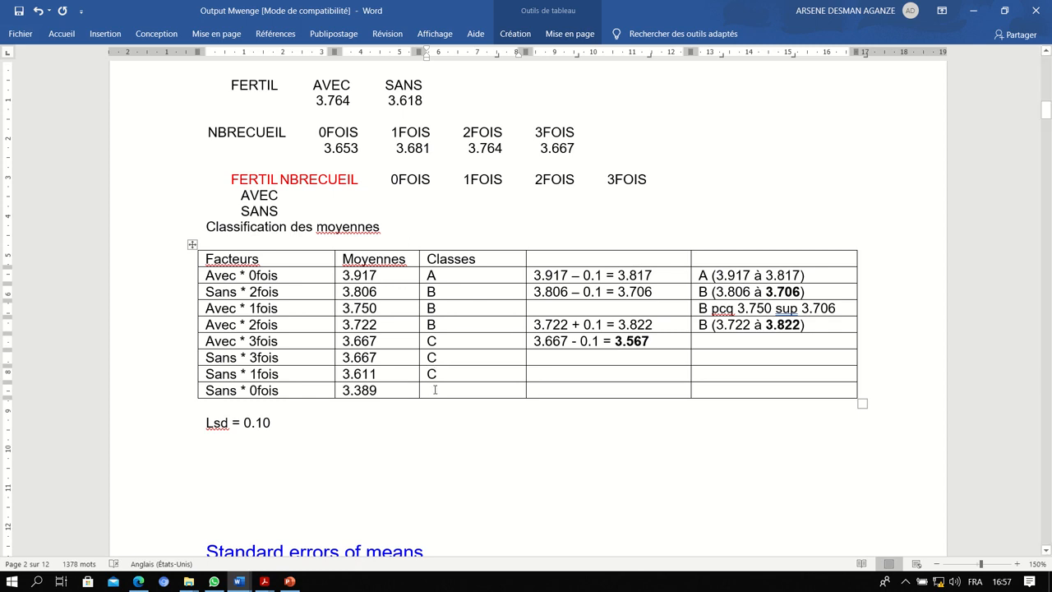
{"action": "type", "text": "D"}
Enter "3.611 + 0.1 = 3.711" in the fourth column of the Sans * 1fois row and make the result 3.711 bold.
{"action": "left_click", "coordinate": [536, 371]}
{"action": "type", "text": "3"}
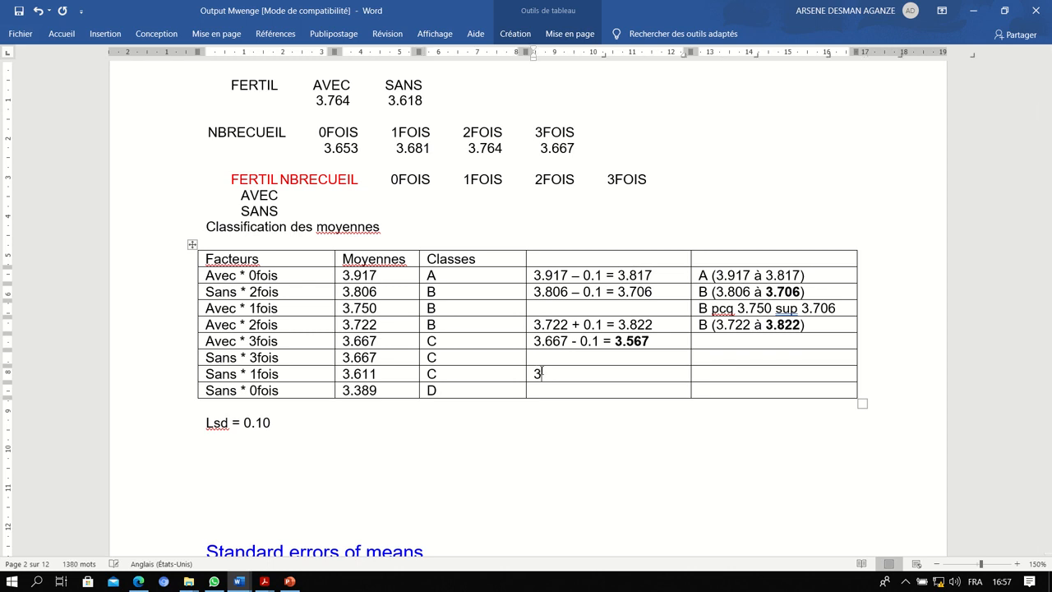
{"action": "type", "text": ".611 + 0.1 = 3.711"}
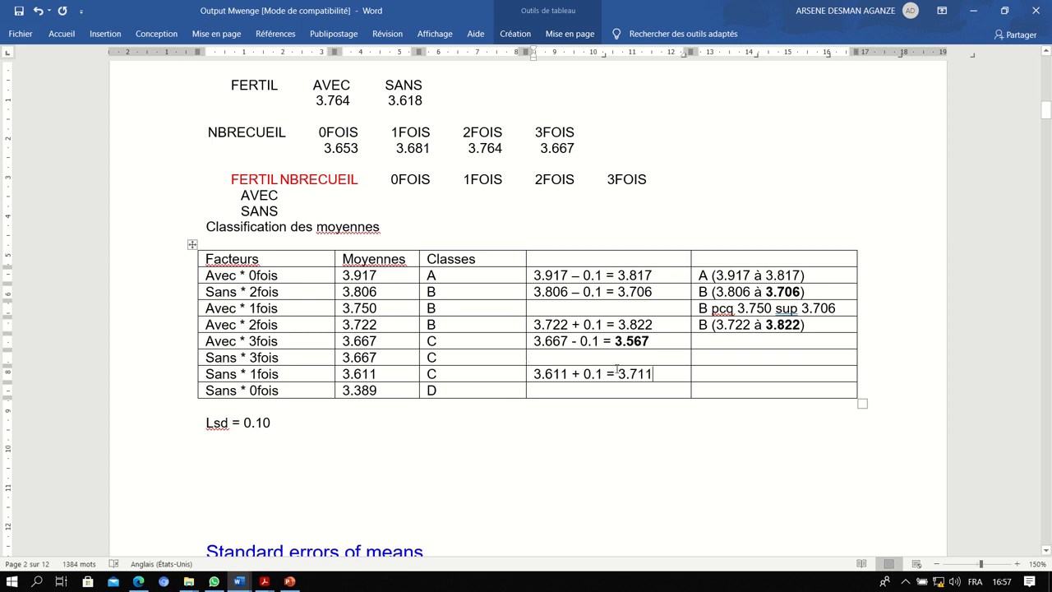
{"action": "left_click_drag", "start_coordinate": [617, 374], "coordinate": [654, 374]}
{"action": "left_click", "coordinate": [662, 351]}
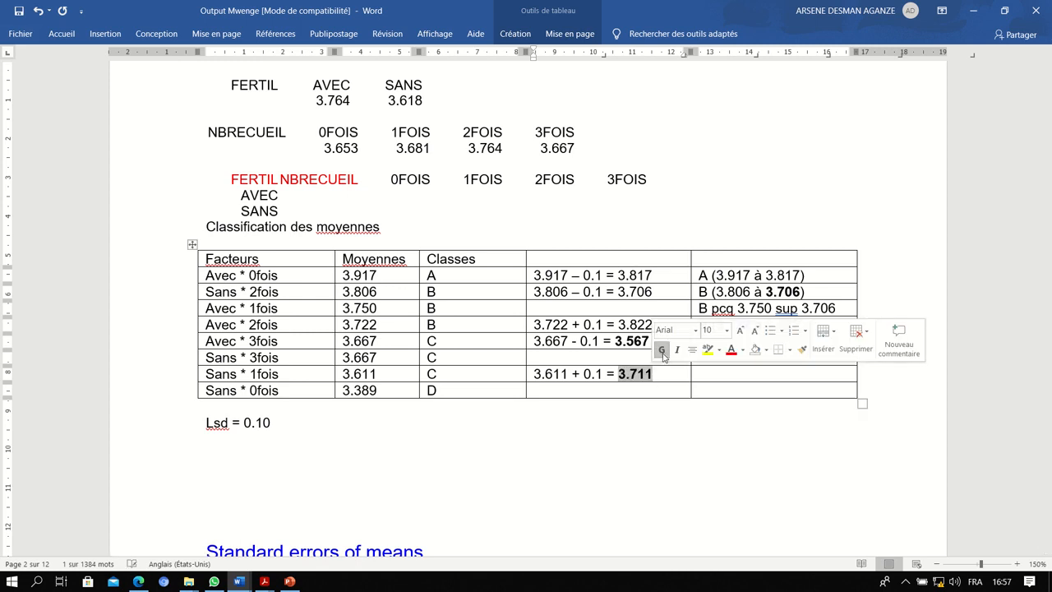
{"action": "left_click", "coordinate": [661, 351]}
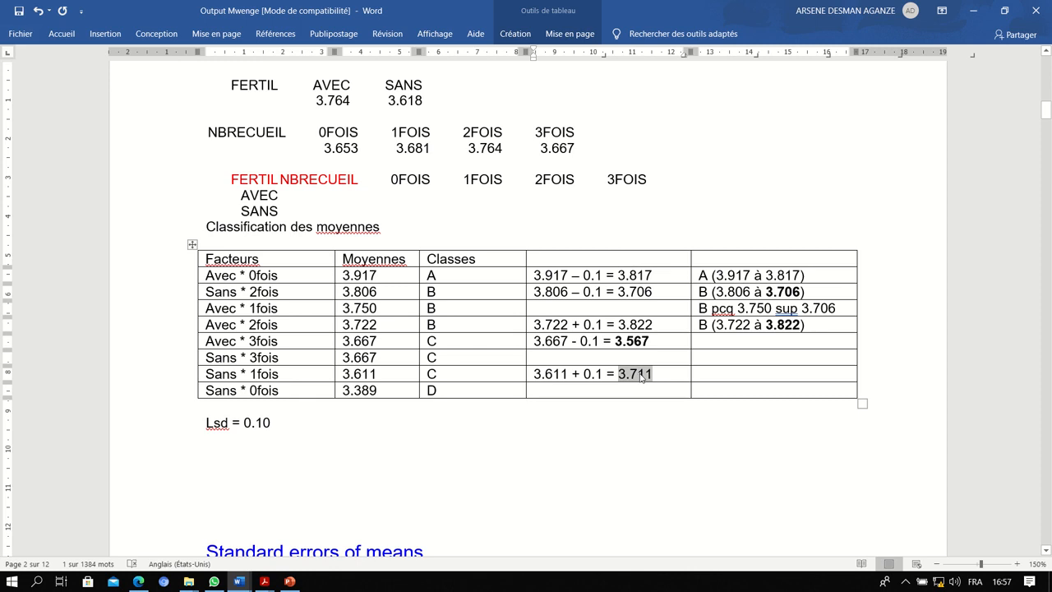
{"action": "key", "text": "F5"}
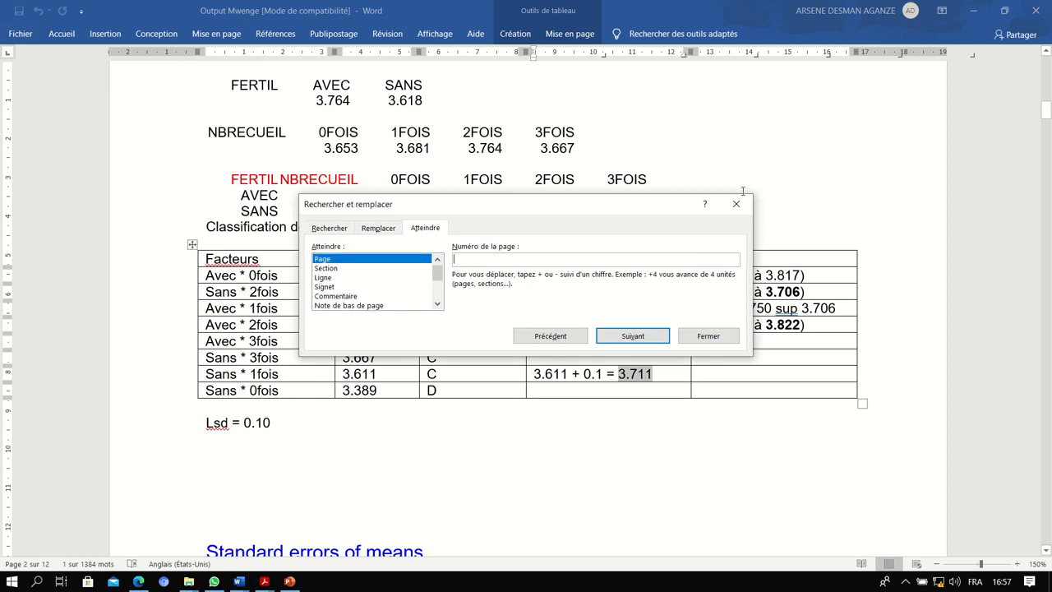
{"action": "left_click", "coordinate": [736, 204]}
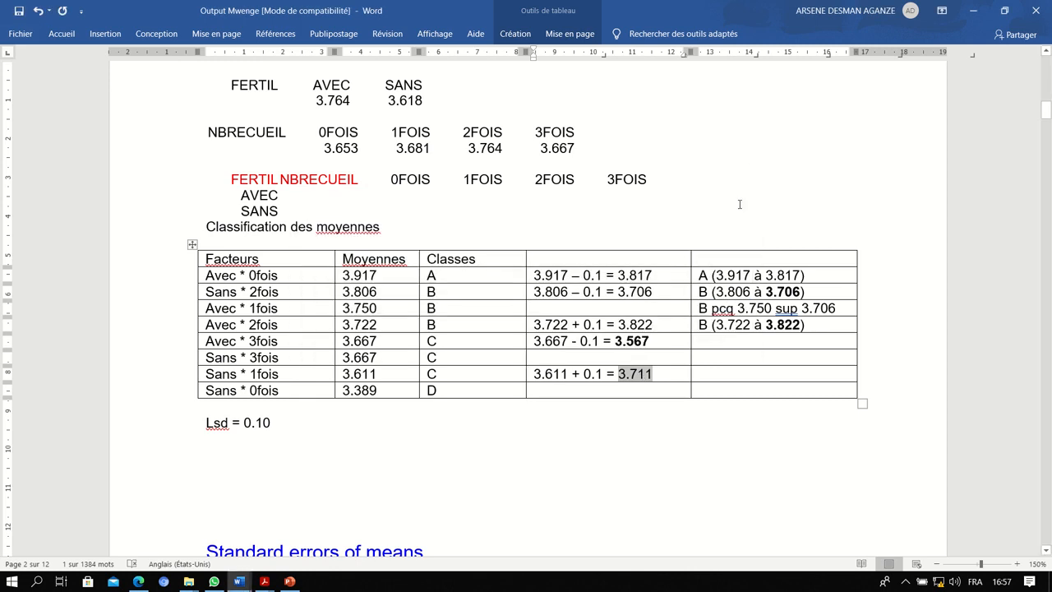
{"action": "key", "text": "ctrl+g"}
Enter "3.389 – 0.1 = 3.289" in the fourth column of the Sans * 0fois row and make the result 3.289 bold.
{"action": "left_click", "coordinate": [444, 387]}
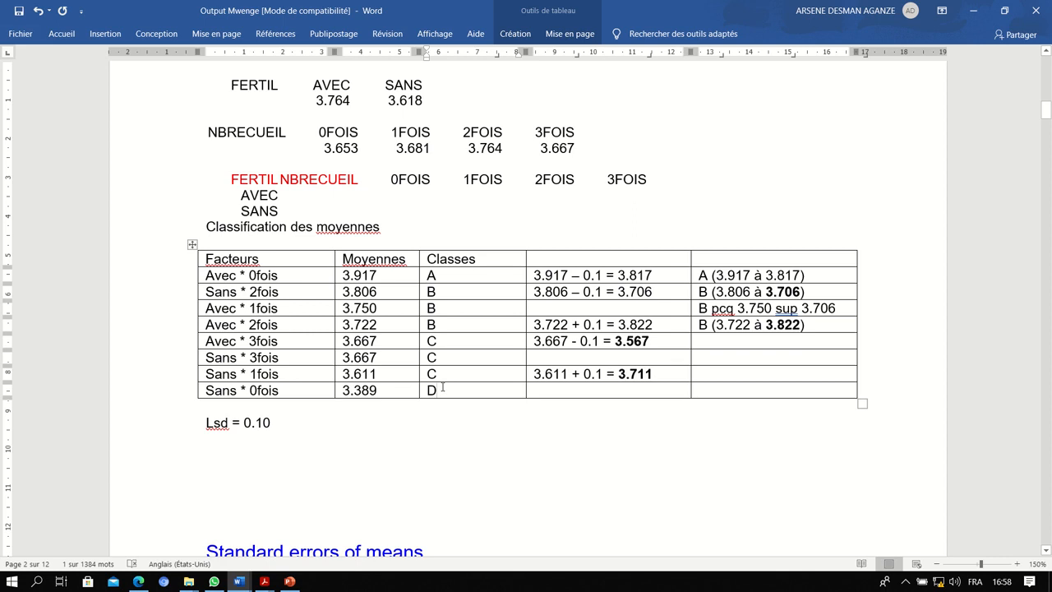
{"action": "left_click", "coordinate": [535, 389]}
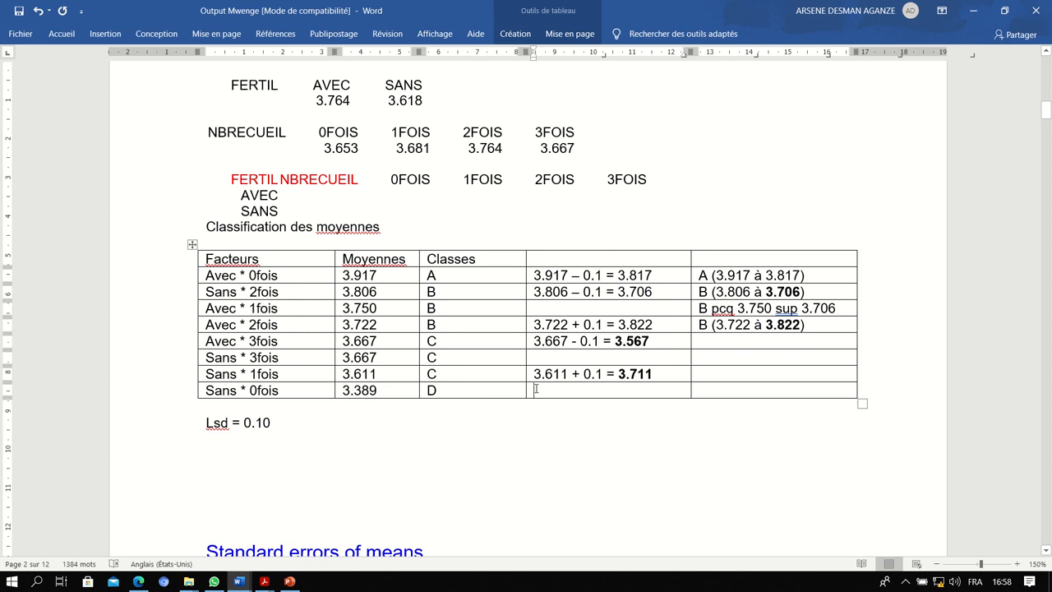
{"action": "type", "text": "3."}
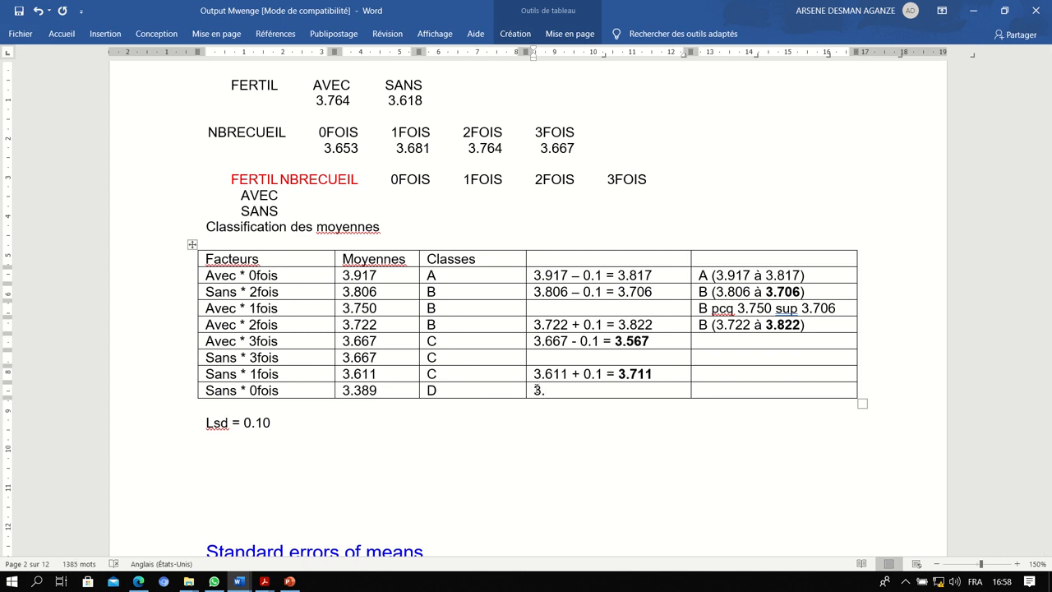
{"action": "type", "text": "3"}
{"action": "type", "text": "89 "}
{"action": "type", "text": "-"}
{"action": "type", "text": " 0."}
{"action": "type", "text": "1 "}
{"action": "type", "text": "="}
{"action": "type", "text": " 3."}
{"action": "type", "text": "28"}
{"action": "type", "text": "9"}
{"action": "key", "text": "Return"}
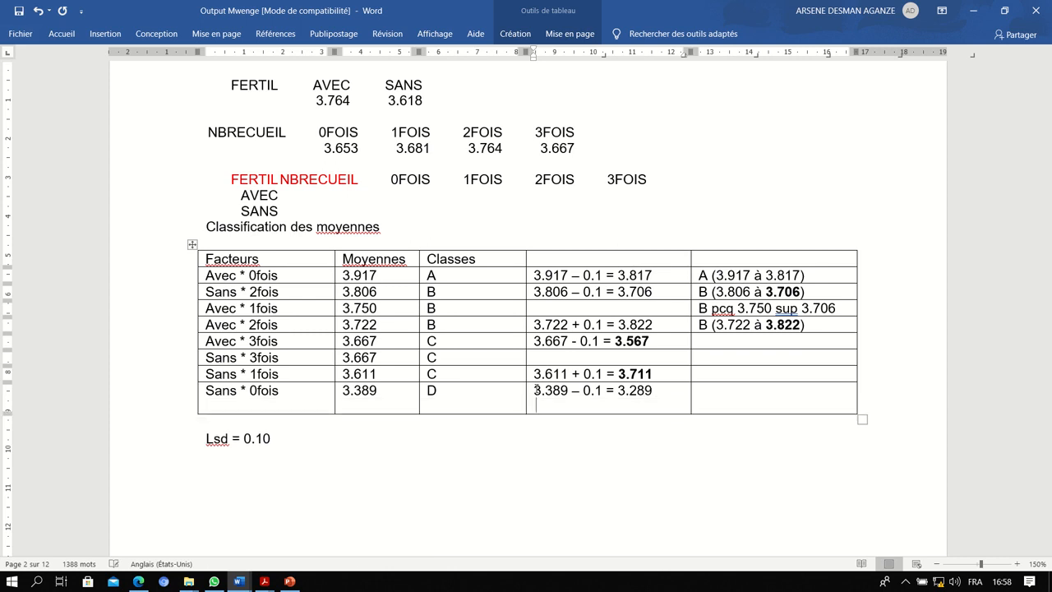
{"action": "left_click_drag", "start_coordinate": [654, 391], "coordinate": [618, 391]}
{"action": "left_click", "coordinate": [628, 370]}
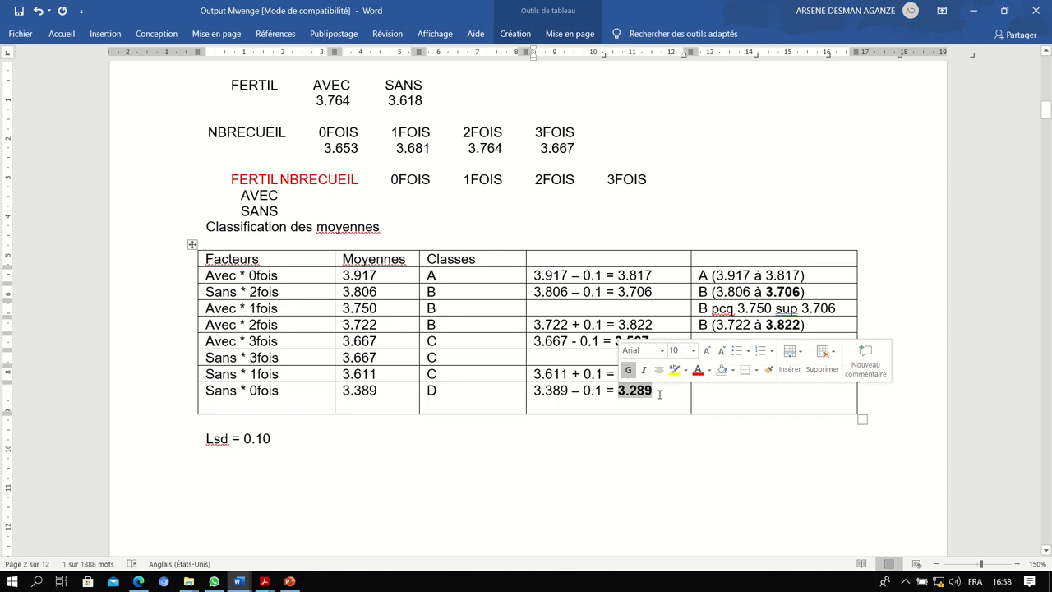
Add a second line "3.389 + 0.1 = 3.489" in the Sans * 0fois calculation cell and make the result 3.489 bold.
{"action": "left_click", "coordinate": [562, 405]}
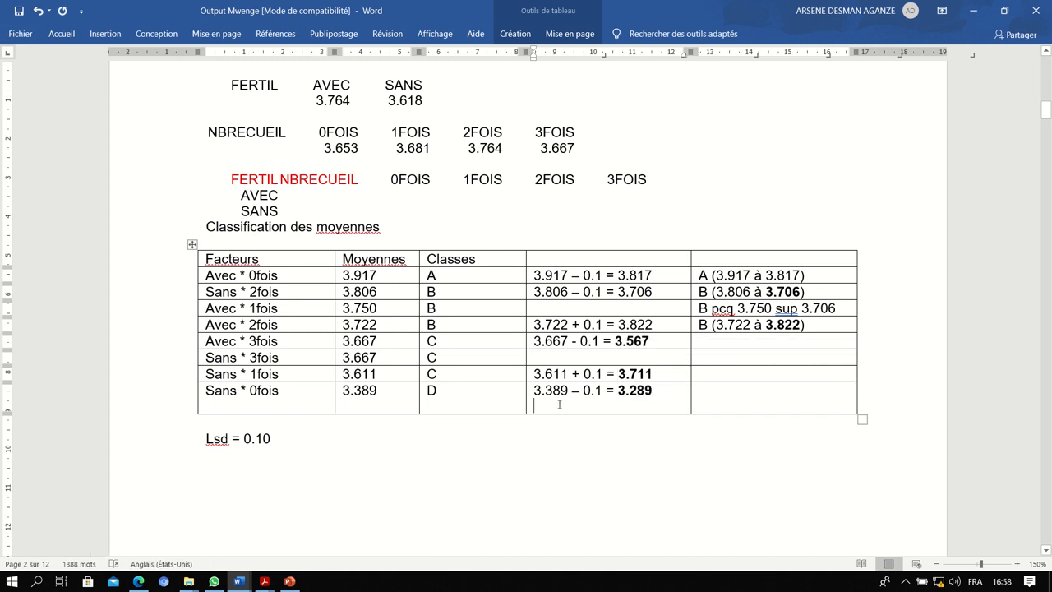
{"action": "type", "text": "3"}
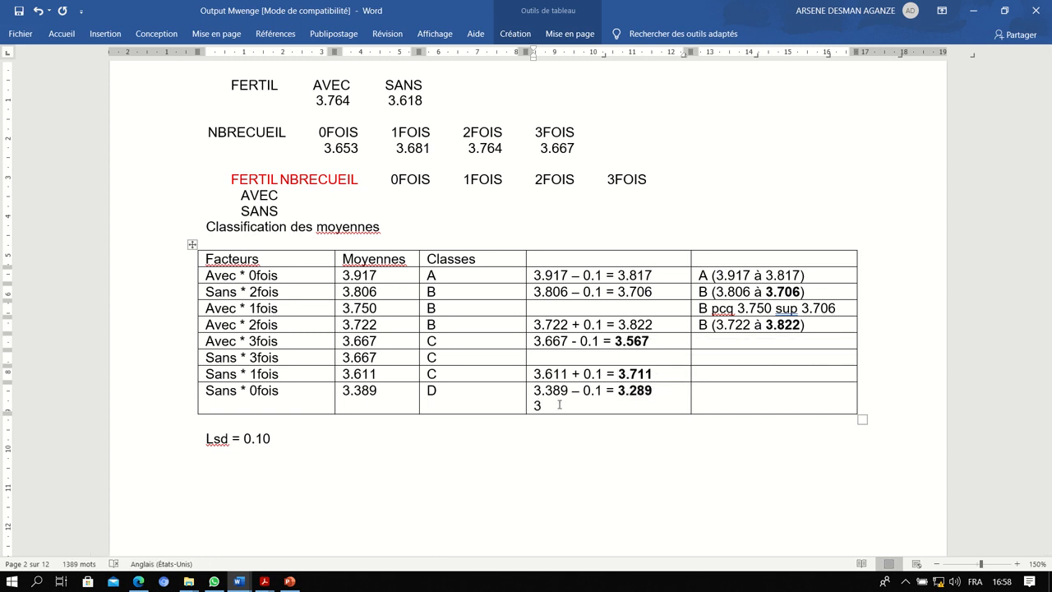
{"action": "type", "text": ".389"}
{"action": "type", "text": "+ 0.1"}
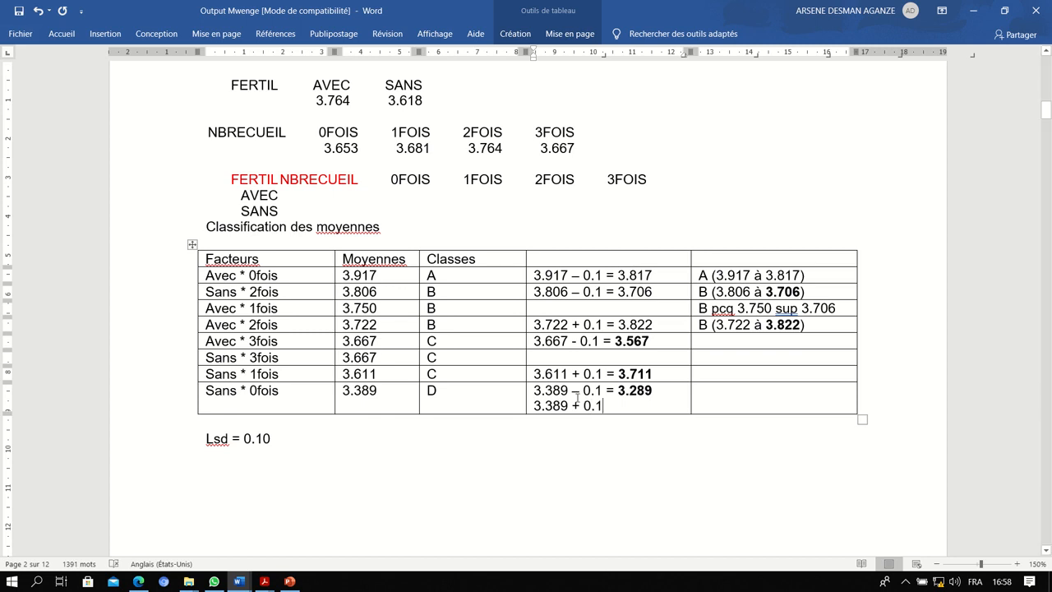
{"action": "type", "text": " ="}
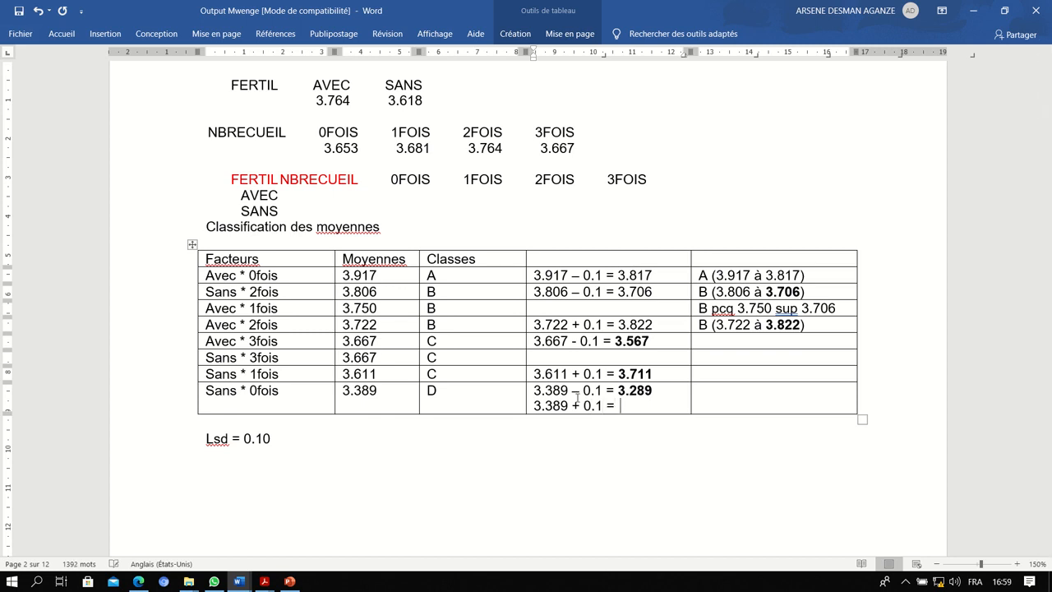
{"action": "type", "text": " 3.489"}
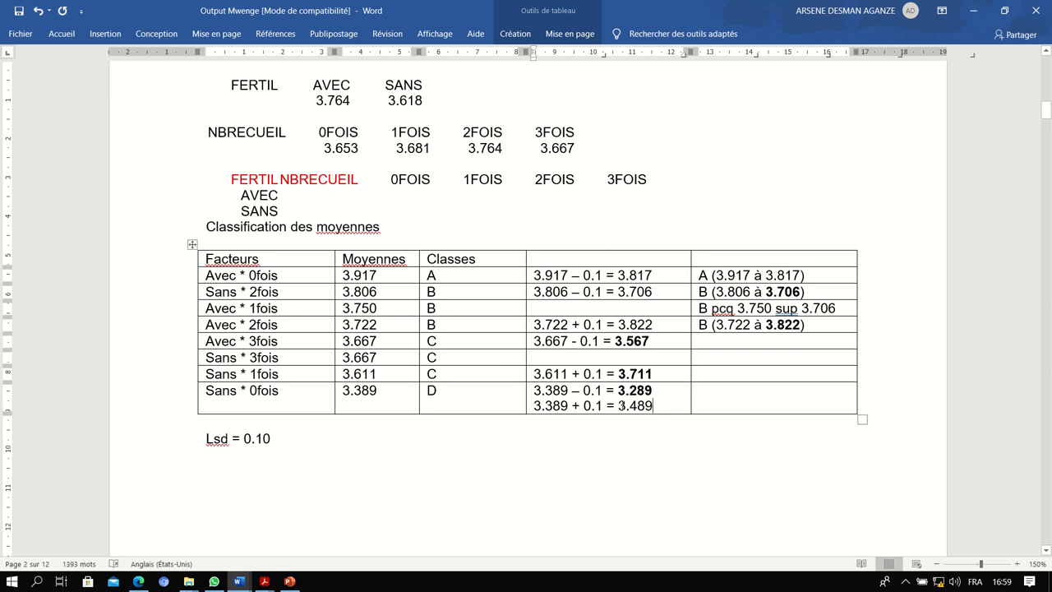
{"action": "left_click_drag", "start_coordinate": [619, 405], "coordinate": [653, 405]}
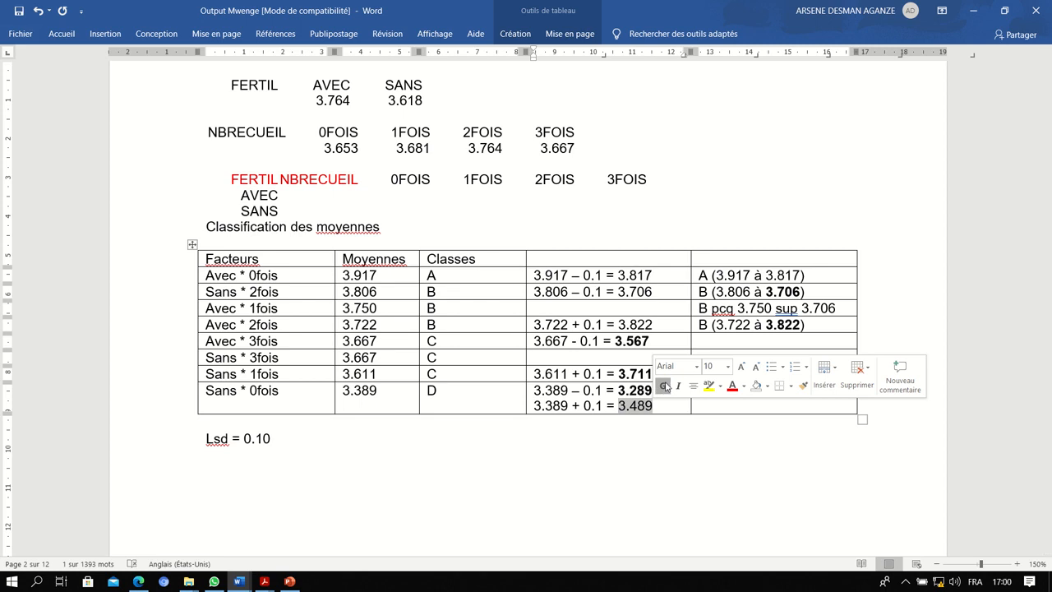
{"action": "left_click", "coordinate": [662, 385]}
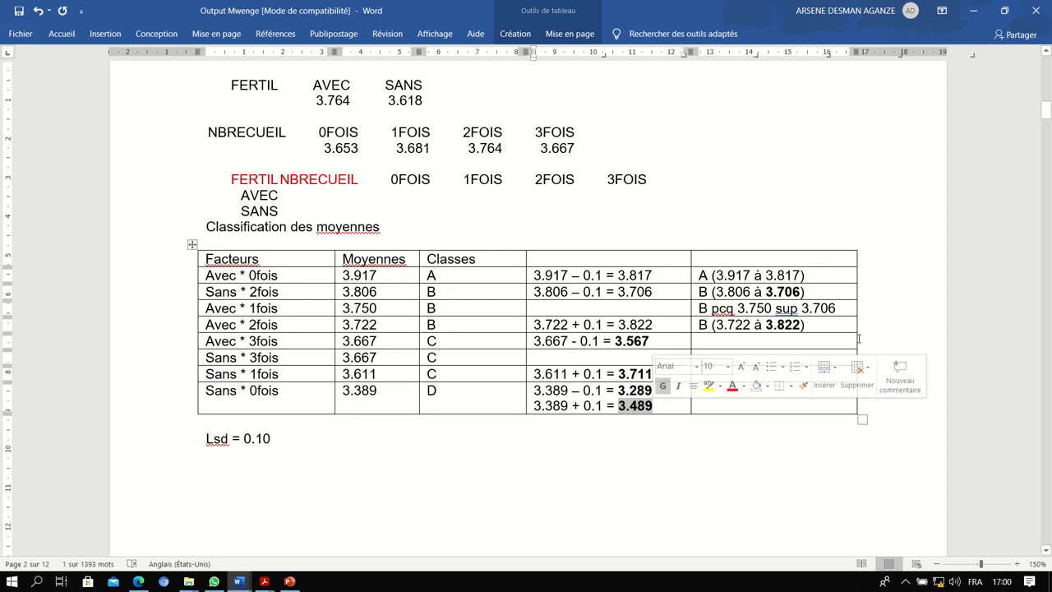
Insert a new row below the Avec * 2fois row and enter 3.711 in its Moyennes column.
{"action": "left_click", "coordinate": [863, 372]}
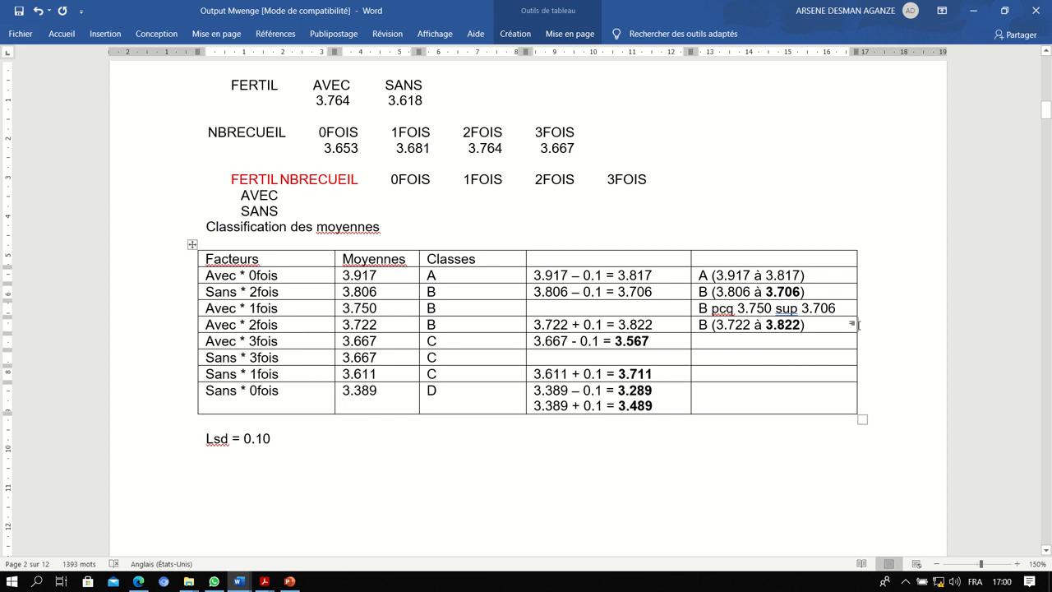
{"action": "key", "text": "Return"}
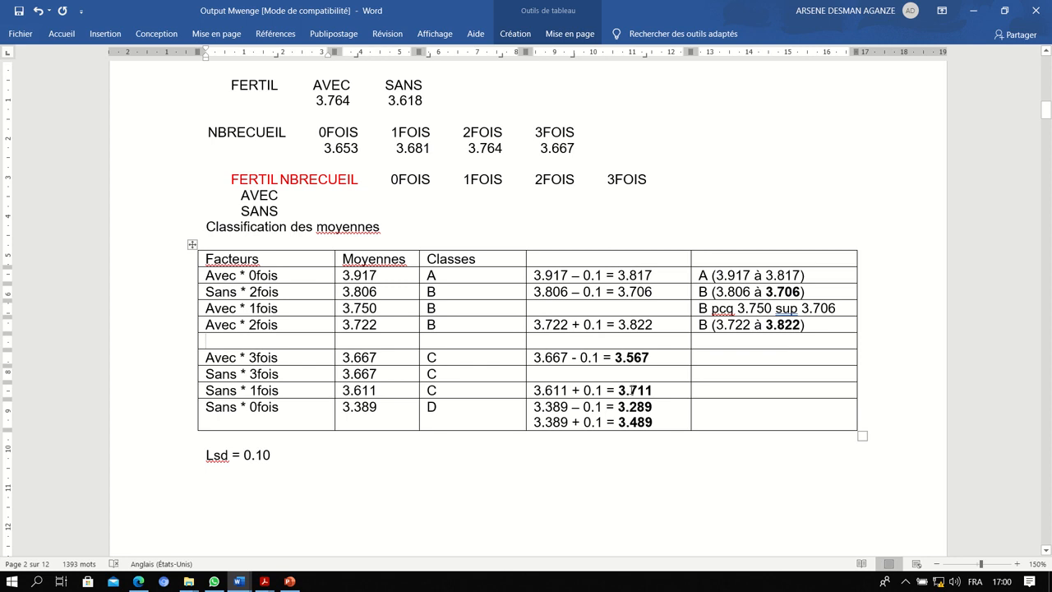
{"action": "left_click", "coordinate": [383, 340]}
{"action": "type", "text": "3."}
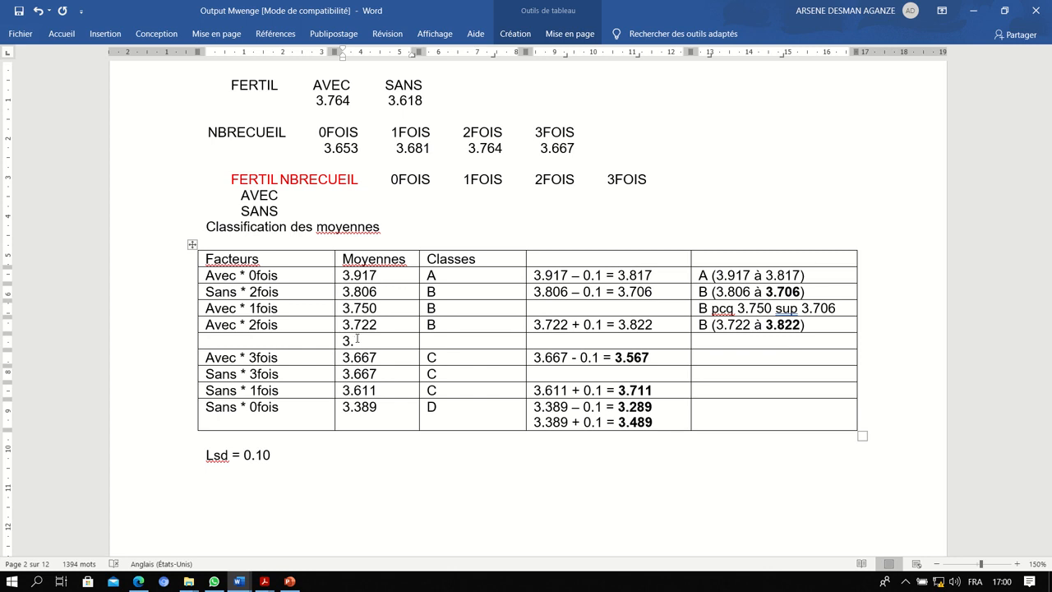
{"action": "type", "text": "5"}
{"action": "key", "text": "BackSpace"}
{"action": "type", "text": "711"}
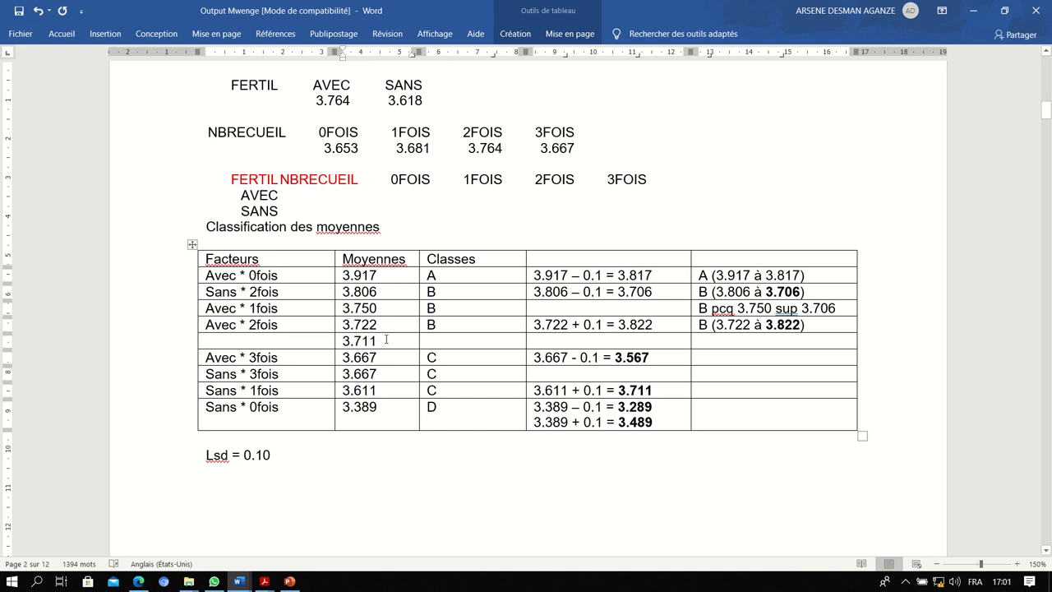
Assign class BC to the inserted row with the mean 3.711.
{"action": "left_click_drag", "start_coordinate": [386, 340], "coordinate": [340, 343]}
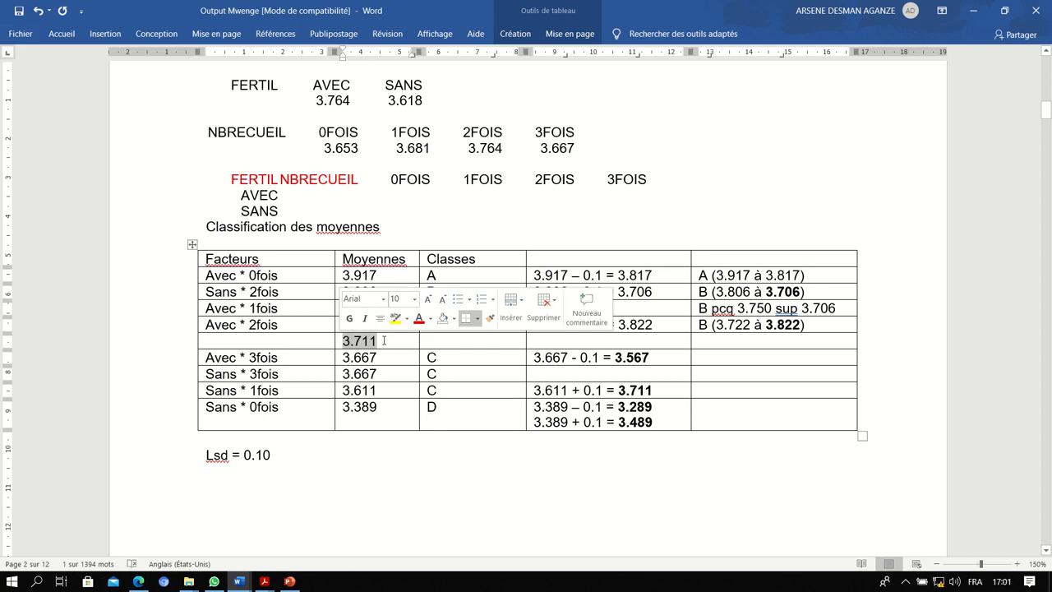
{"action": "left_click", "coordinate": [372, 337]}
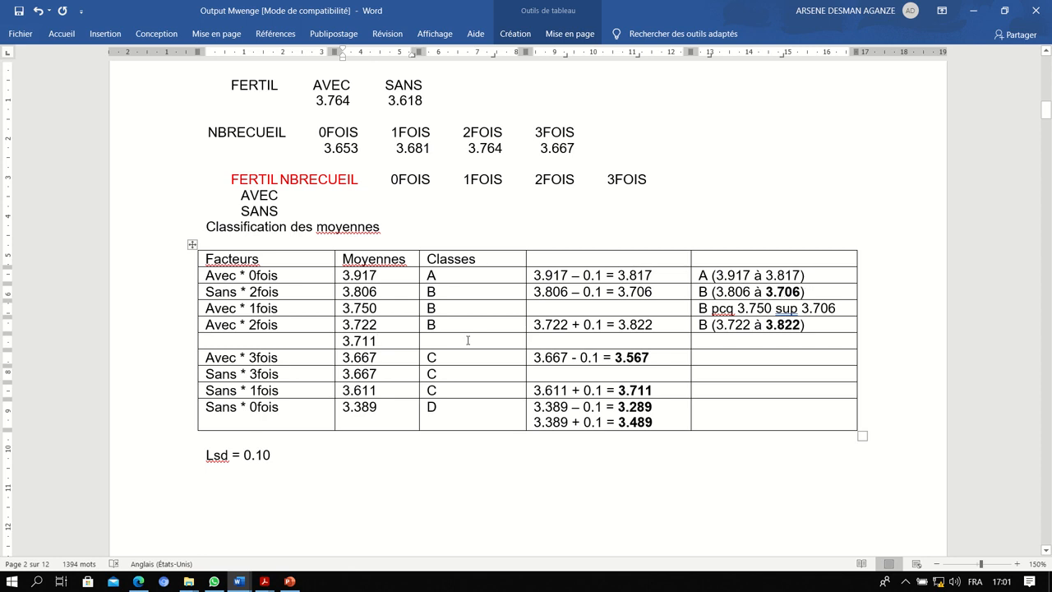
{"action": "left_click", "coordinate": [437, 342]}
{"action": "type", "text": "B"}
{"action": "type", "text": "C"}
Highlight in yellow the bold 3.711 in the Sans * 1fois row and the bold 3.706 in the Sans * 2fois row.
{"action": "mouse_move", "coordinate": [653, 391]}
{"action": "left_mouse_down"}
{"action": "mouse_move", "coordinate": [619, 390]}
{"action": "mouse_move", "coordinate": [654, 390]}
{"action": "left_mouse_up"}
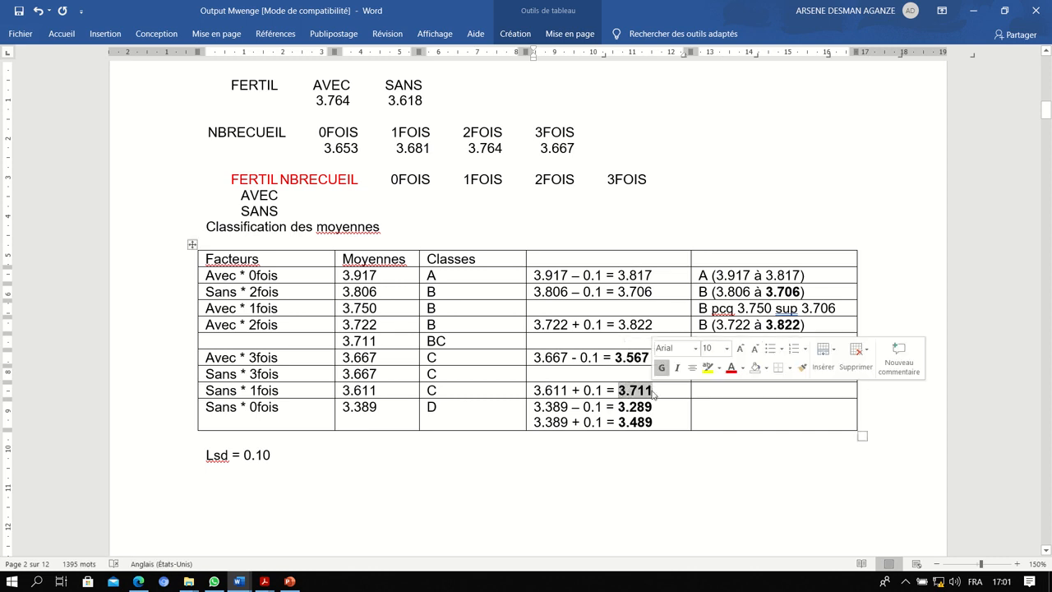
{"action": "left_click", "coordinate": [708, 369]}
{"action": "left_click", "coordinate": [674, 391]}
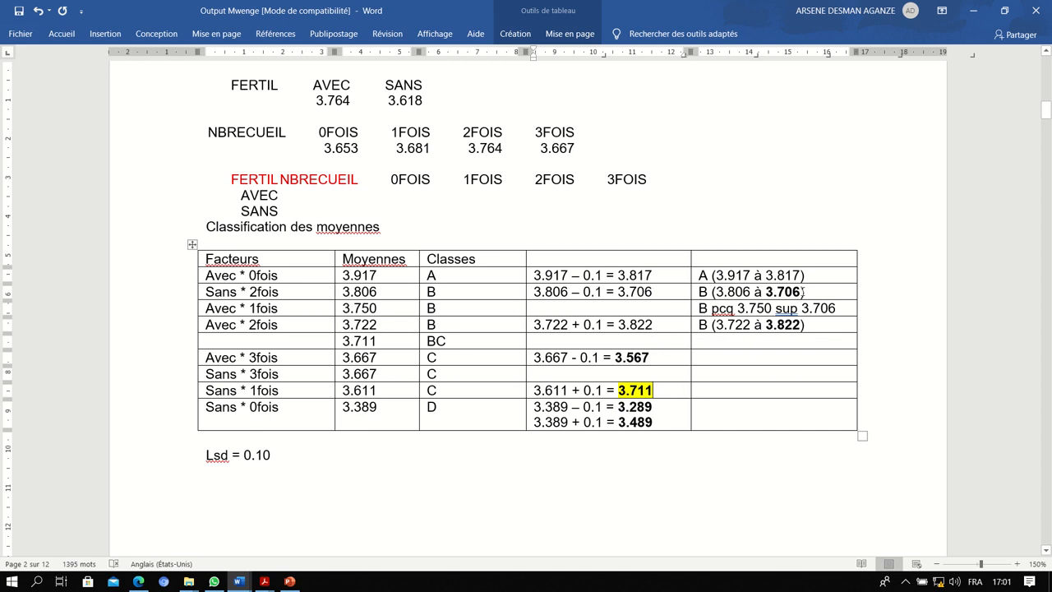
{"action": "left_click_drag", "start_coordinate": [803, 292], "coordinate": [763, 292]}
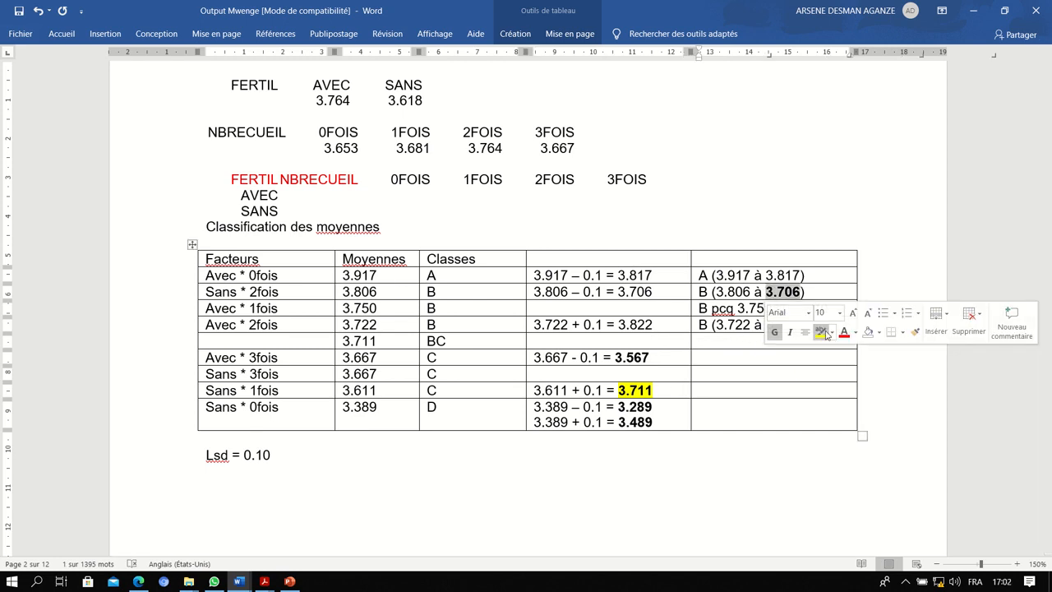
{"action": "left_click", "coordinate": [821, 335]}
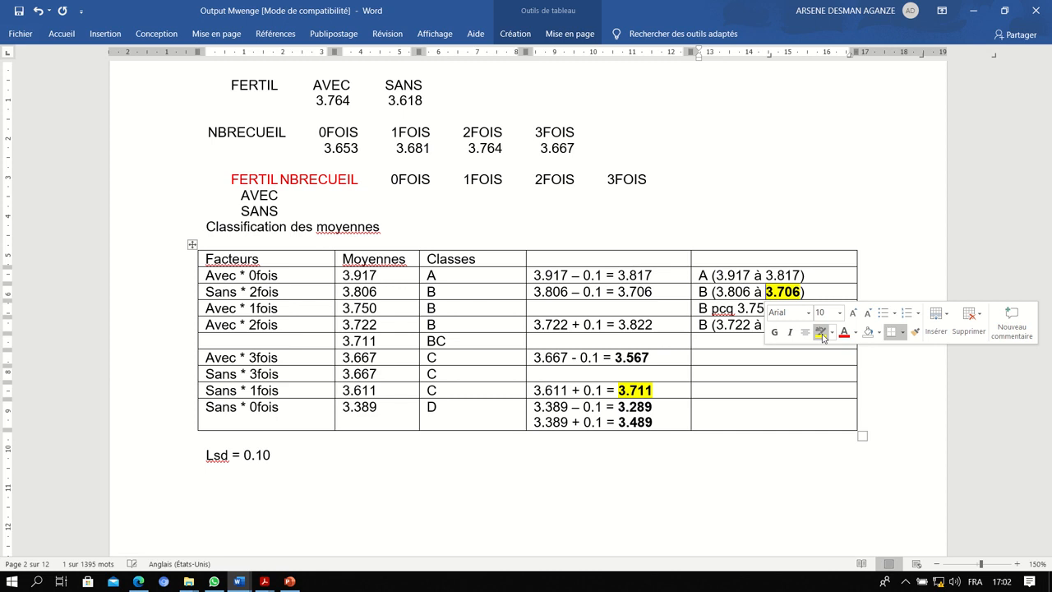
{"action": "left_click", "coordinate": [764, 292]}
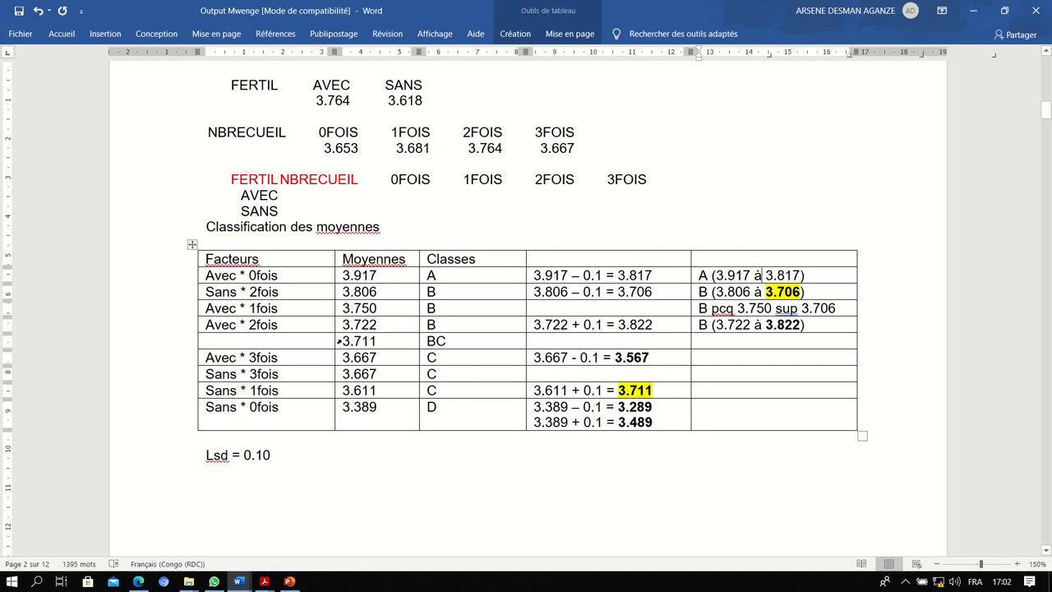
Highlight the mean 3.711 and the class BC in the inserted row in turquoise.
{"action": "left_click_drag", "start_coordinate": [338, 341], "coordinate": [454, 345]}
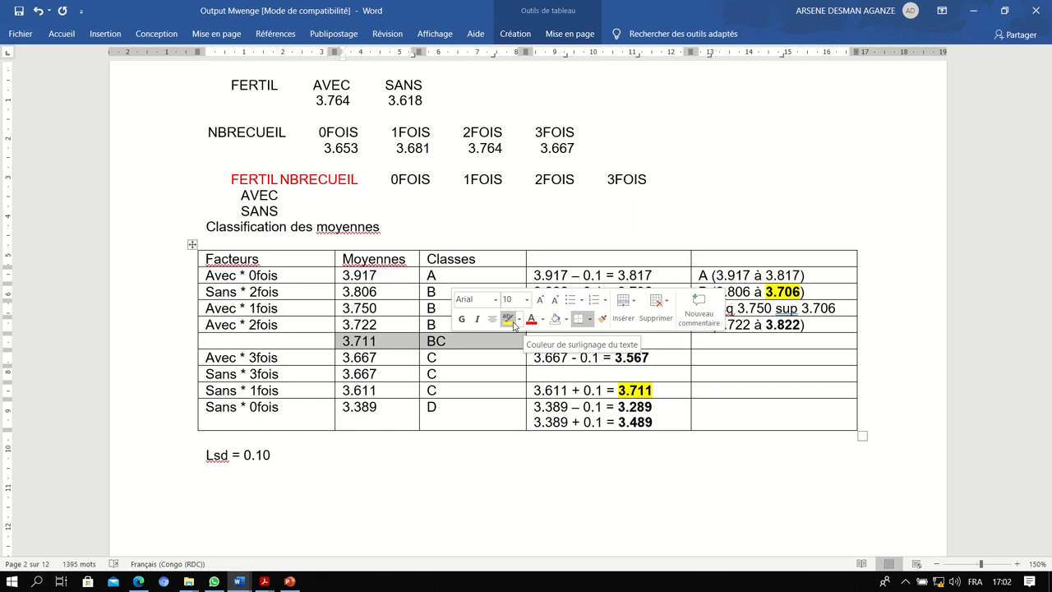
{"action": "left_click", "coordinate": [519, 319]}
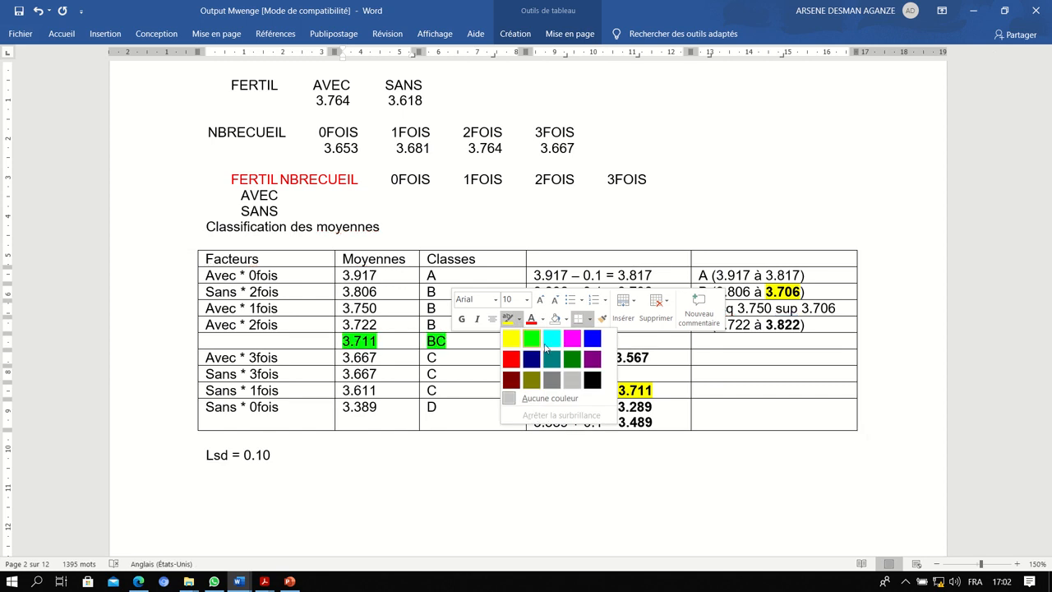
{"action": "left_click", "coordinate": [552, 341]}
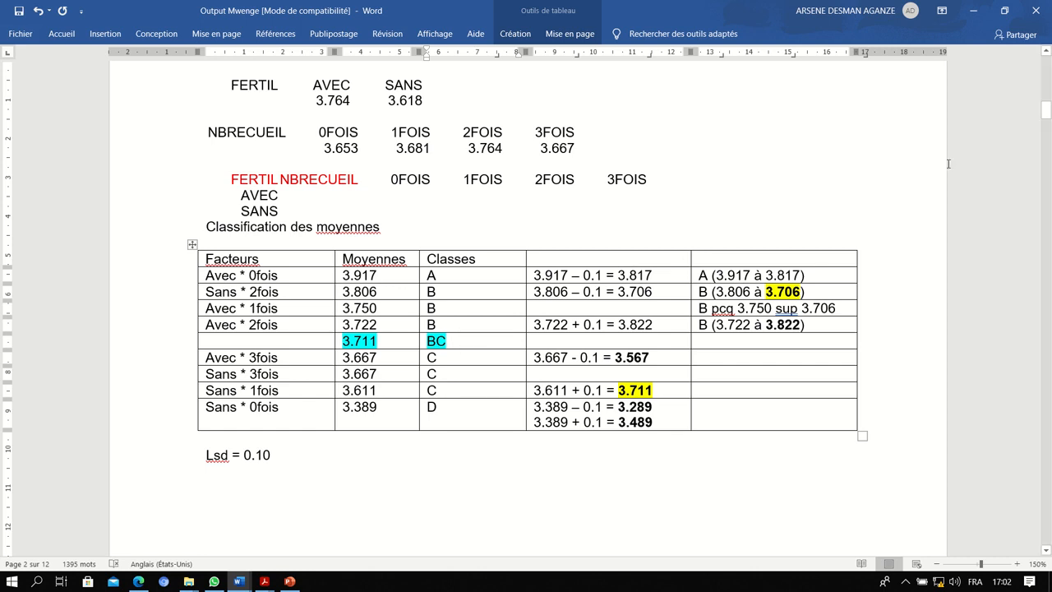
{"action": "left_click_drag", "start_coordinate": [1049, 114], "coordinate": [1051, 121]}
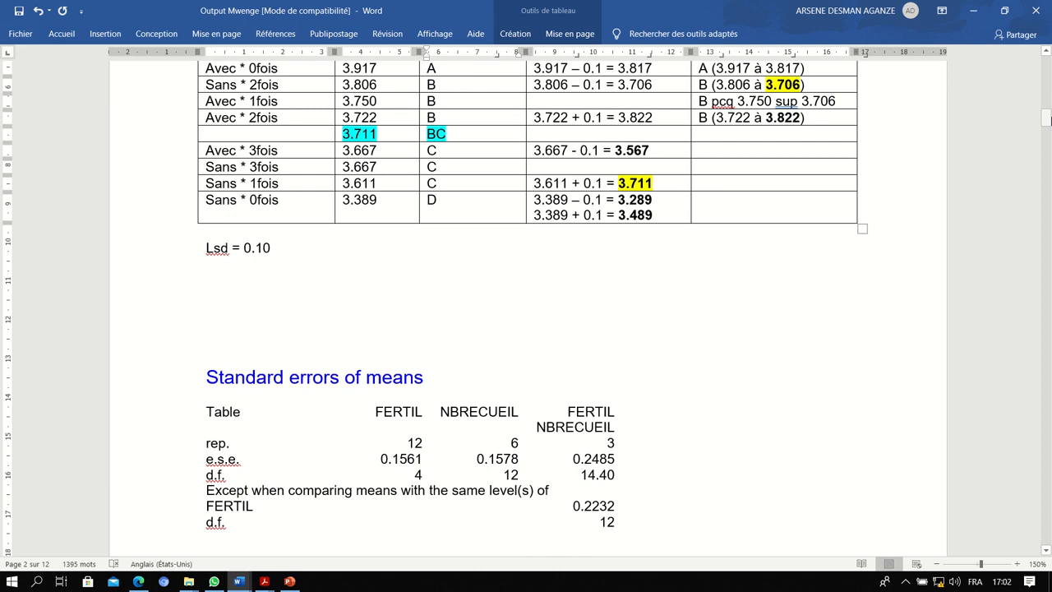